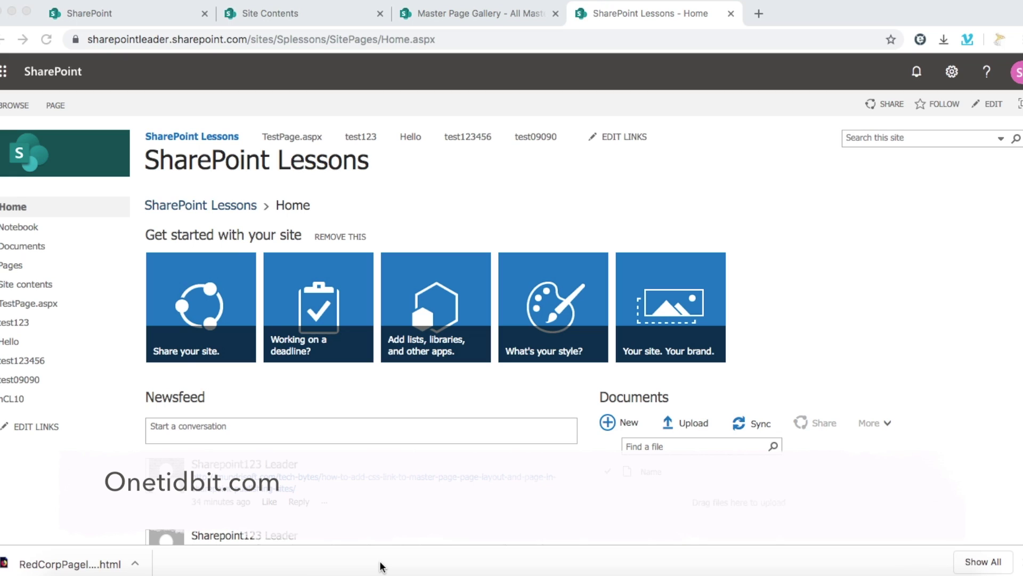
Look through the Site Features list in Site settings
click(952, 74)
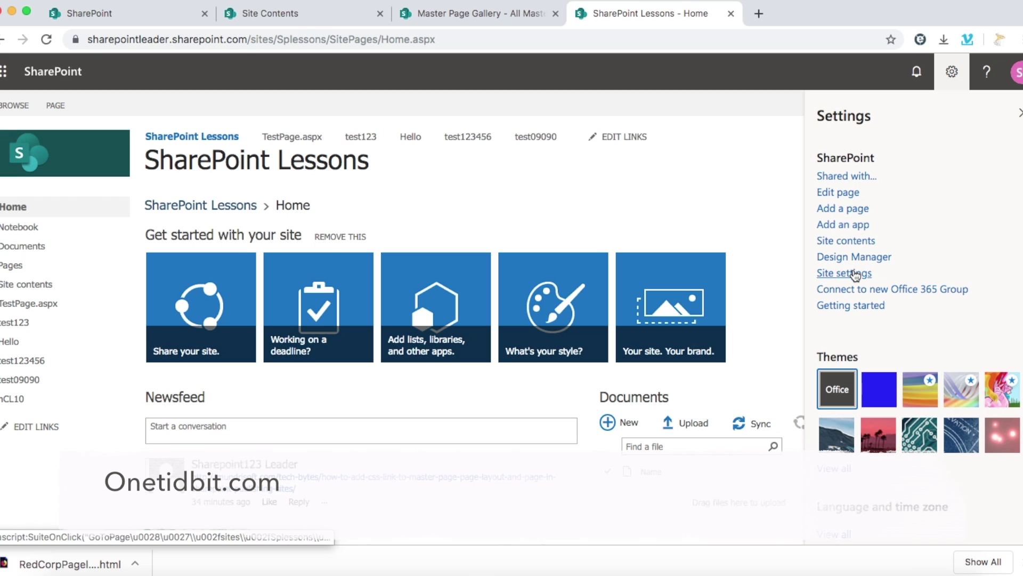
click(854, 273)
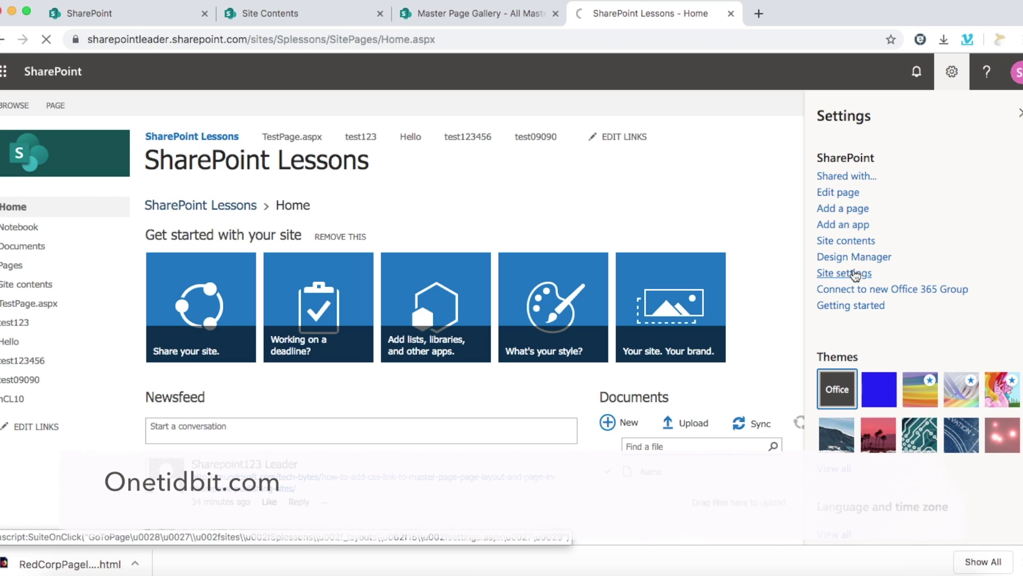
click(461, 413)
scroll(663, 301, down, 5)
scroll(664, 304, down, 15)
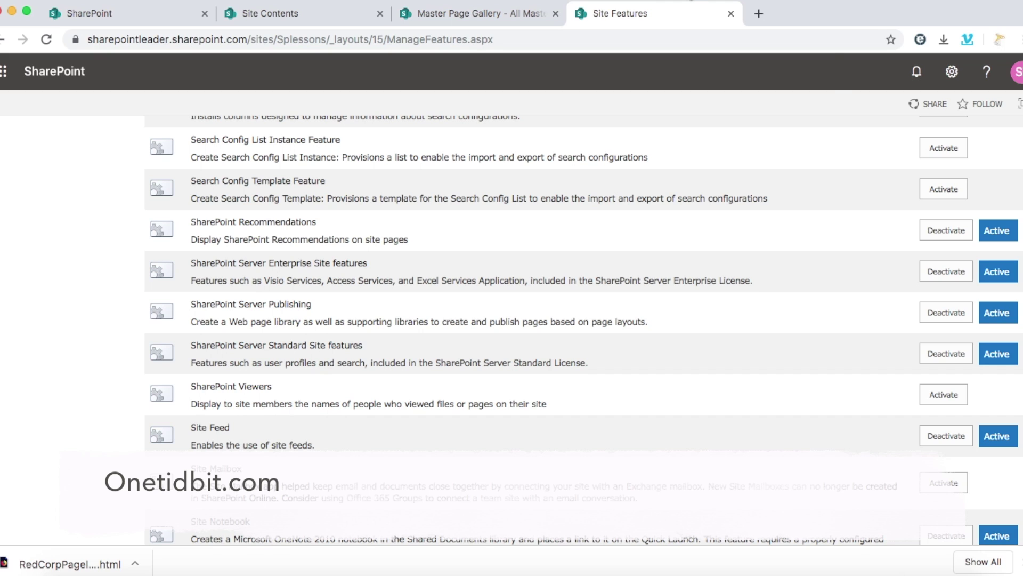
click(827, 7)
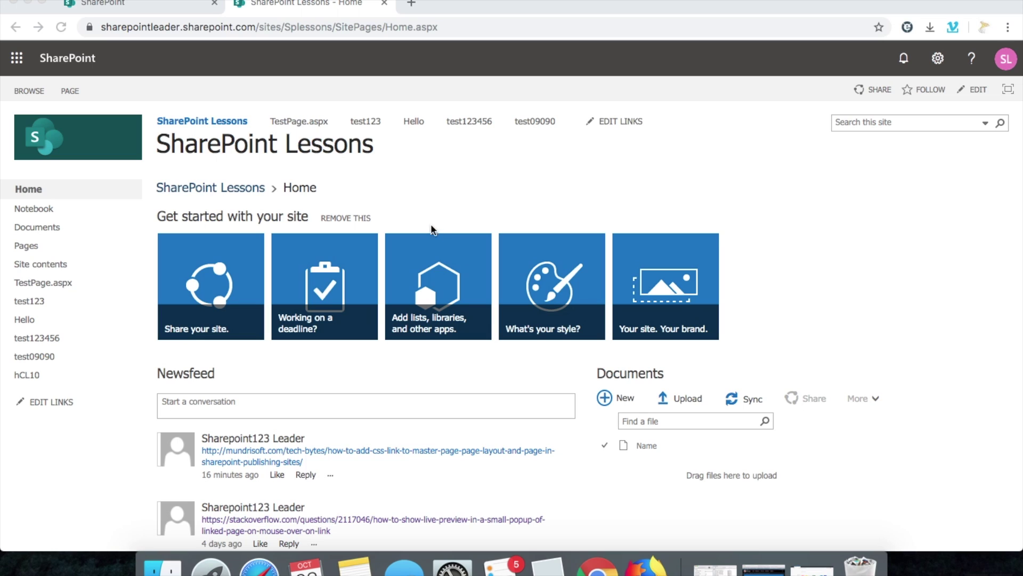
Open the new site content type form from Site settings > Site content types
click(939, 60)
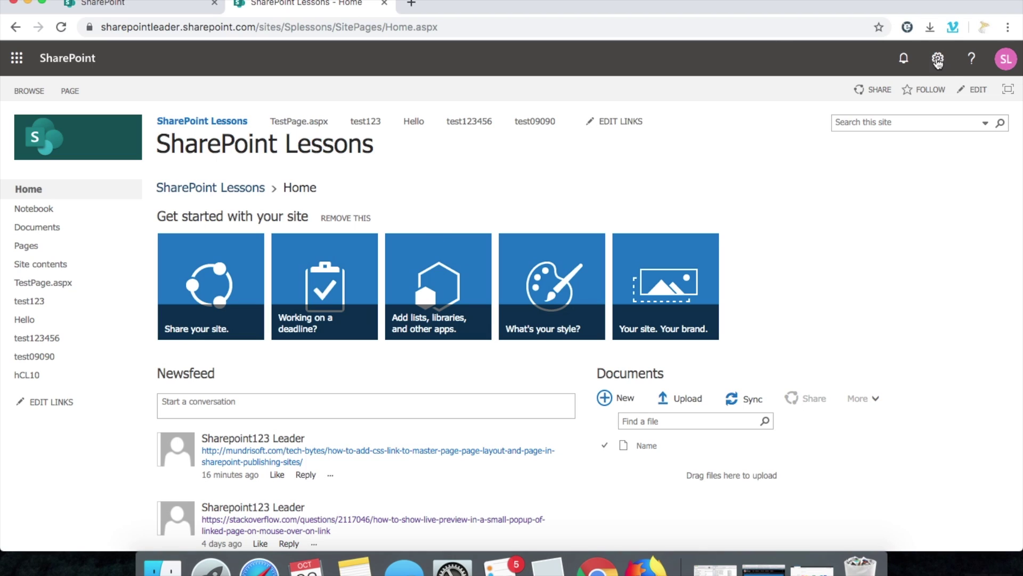
click(939, 60)
click(845, 254)
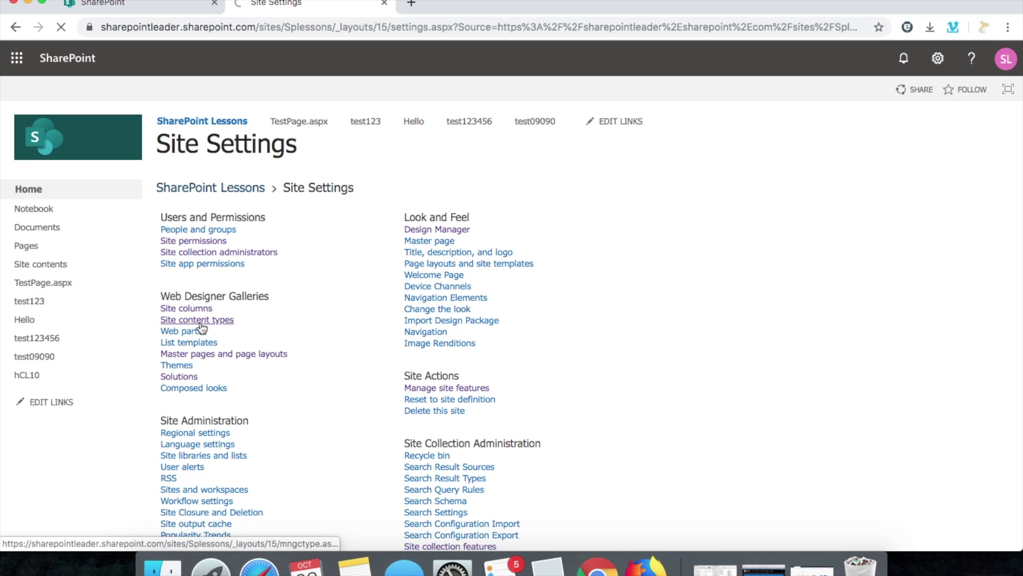
click(200, 322)
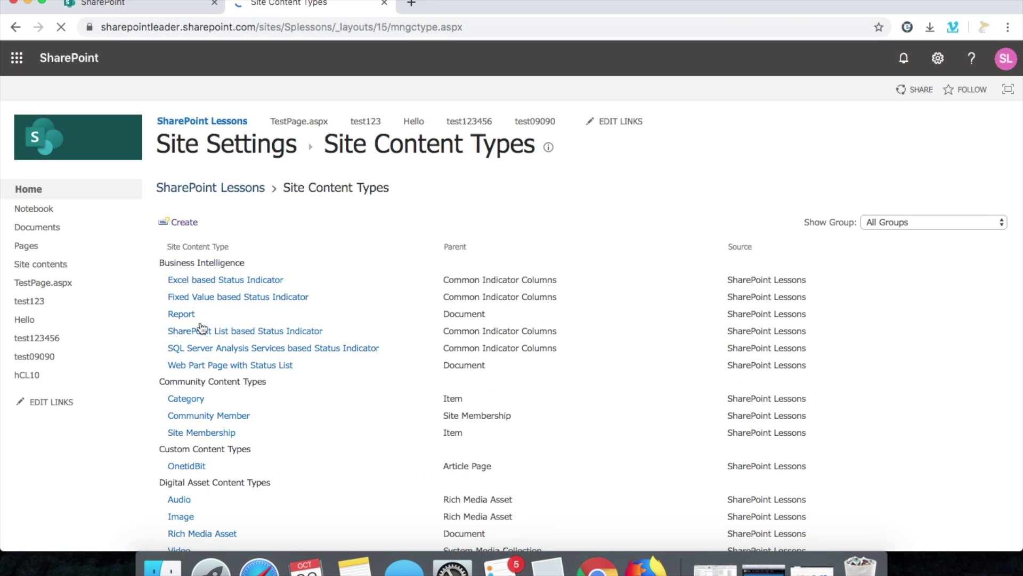
click(184, 226)
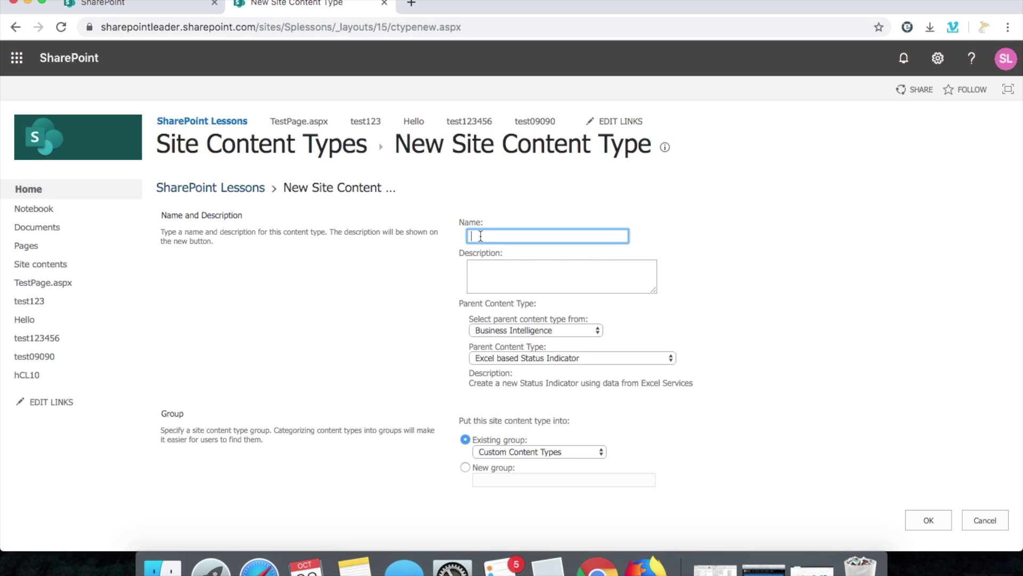
Name the content type RedCorp with parent Page Layout Content Types / Project Page
text(RedCorp)
click(597, 329)
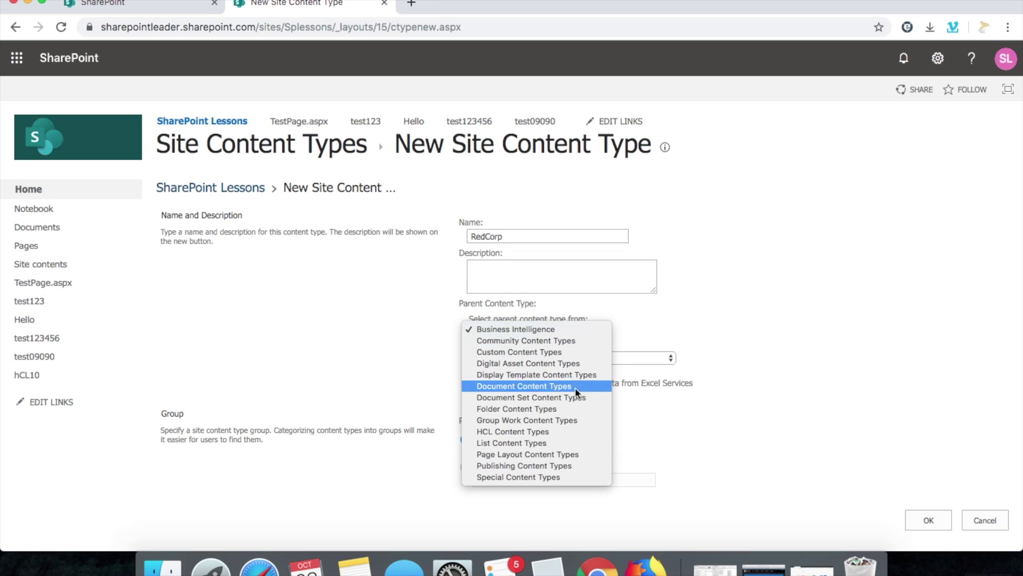
click(574, 454)
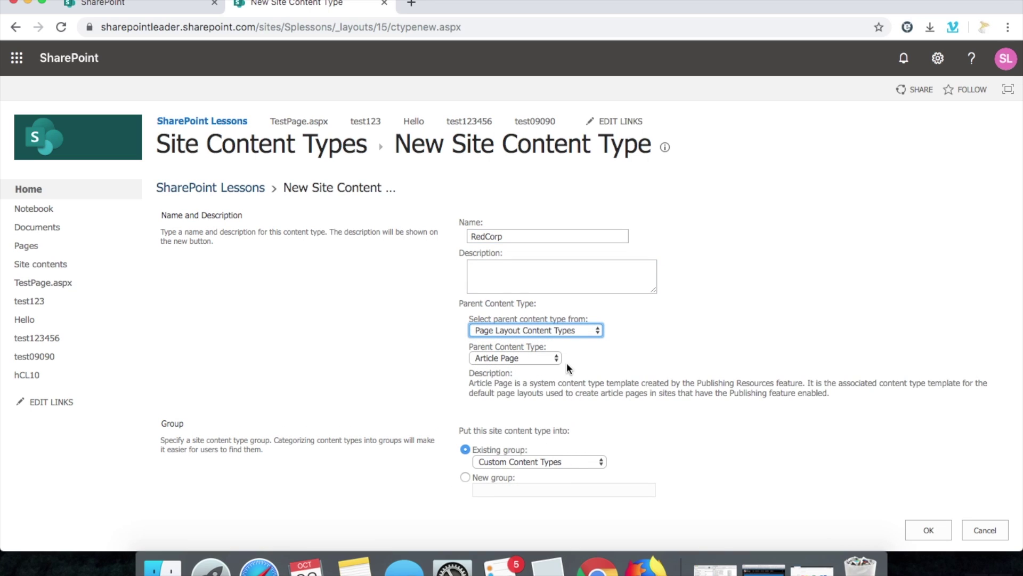
click(544, 358)
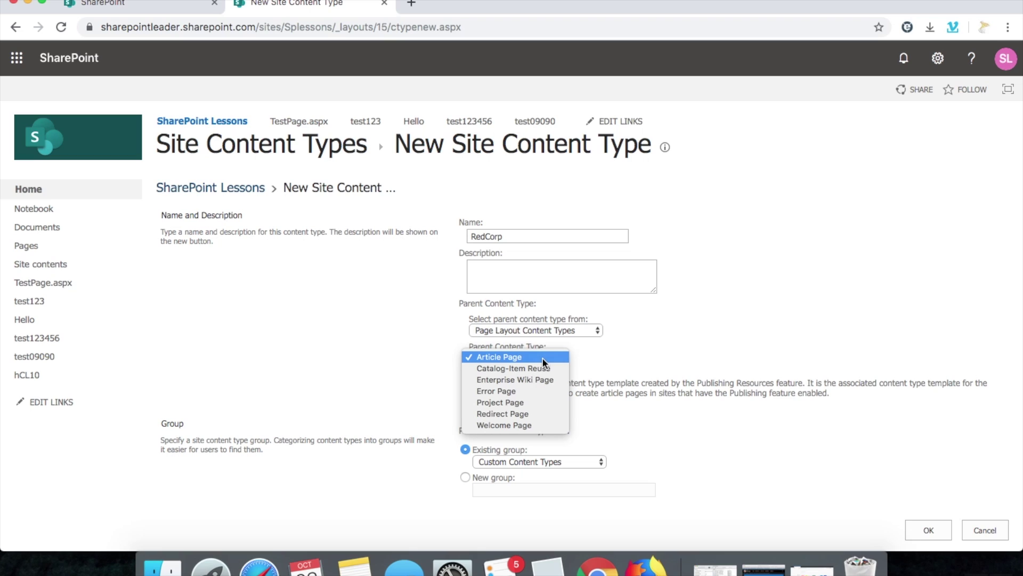
click(541, 401)
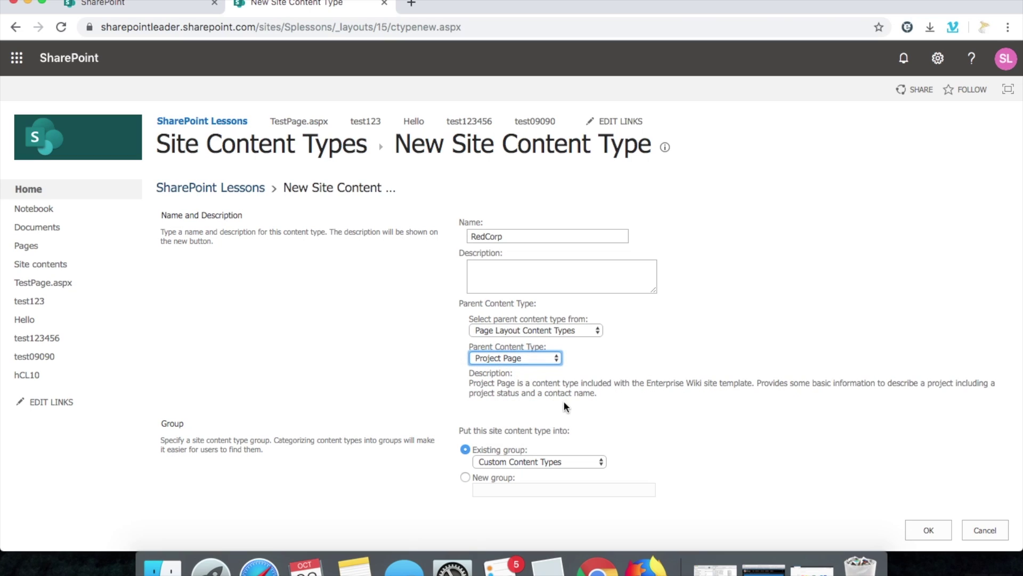
Place it in a new group named RedCorp and save the content type
scroll(610, 414, down, 2)
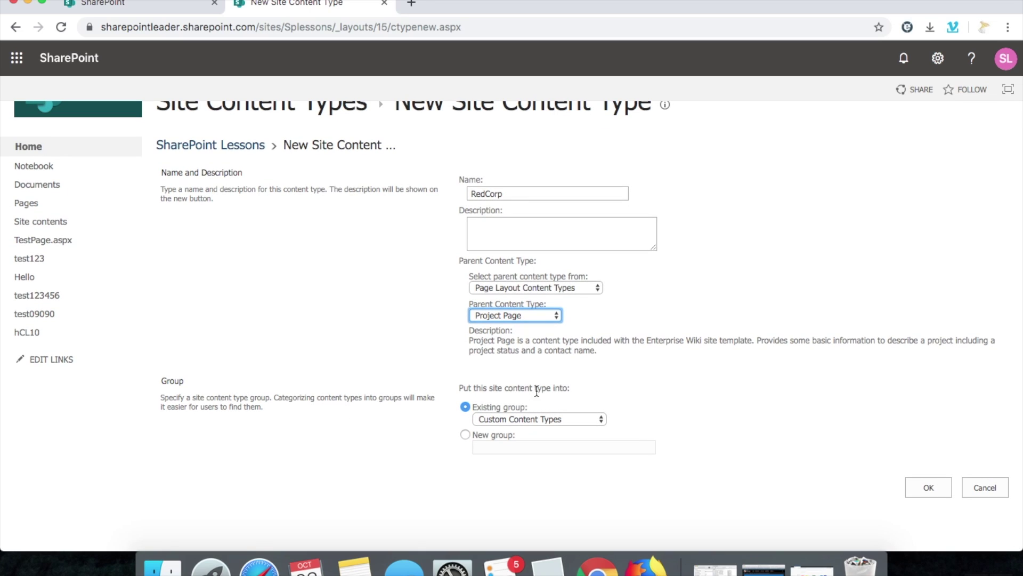
click(463, 431)
scroll(463, 431, down, 1)
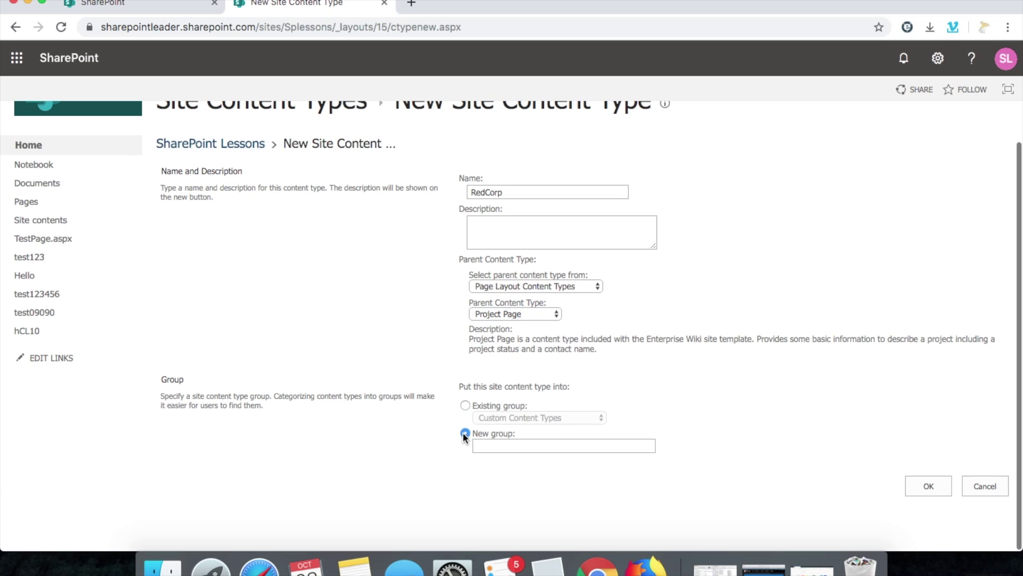
click(580, 449)
text(RedCorp)
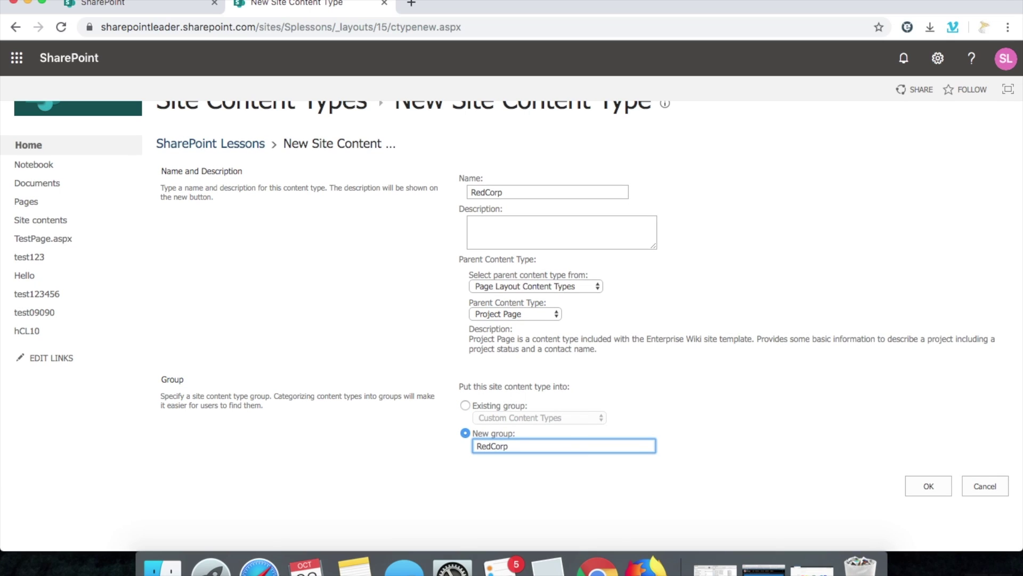
click(936, 487)
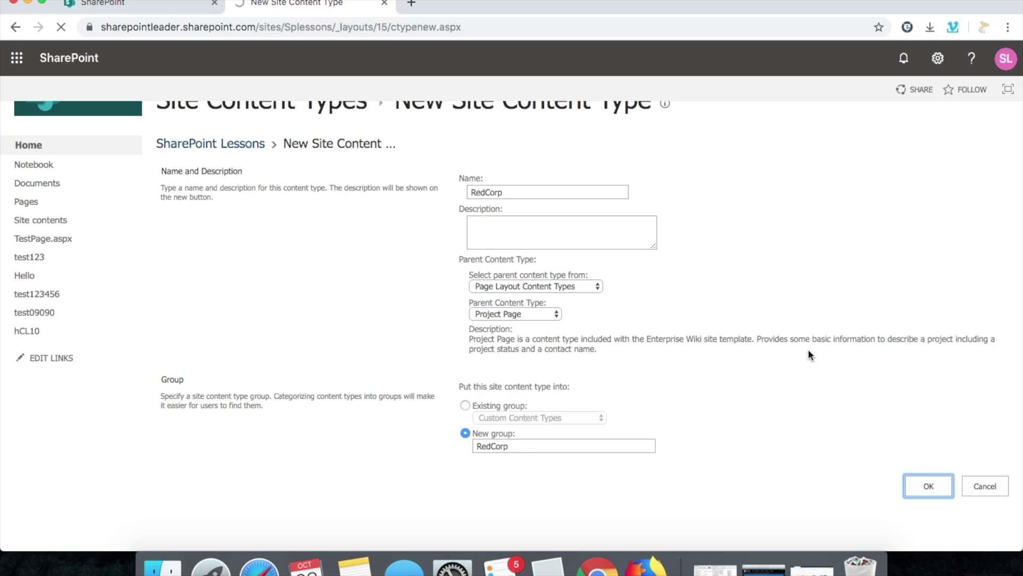
Scroll through RedCorp's details and its inherited Project Page columns such as Task Status
scroll(516, 332, down, 3)
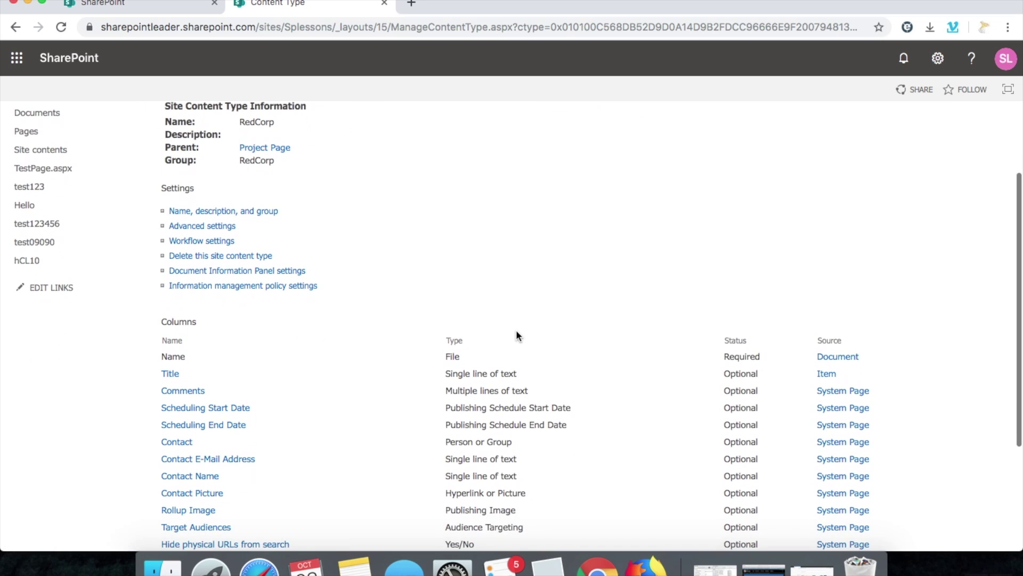
scroll(516, 336, up, 3)
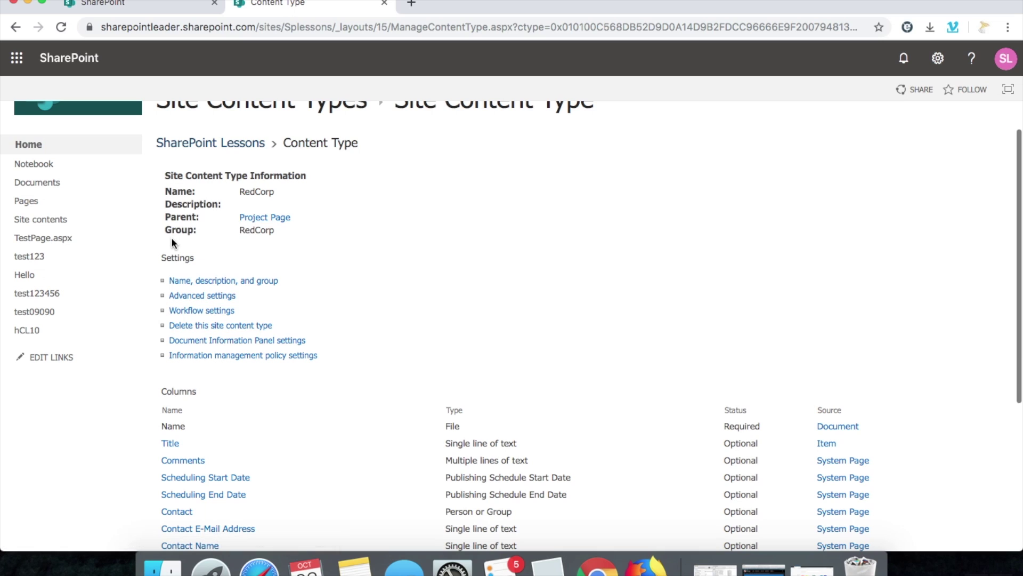
scroll(356, 235, down, 5)
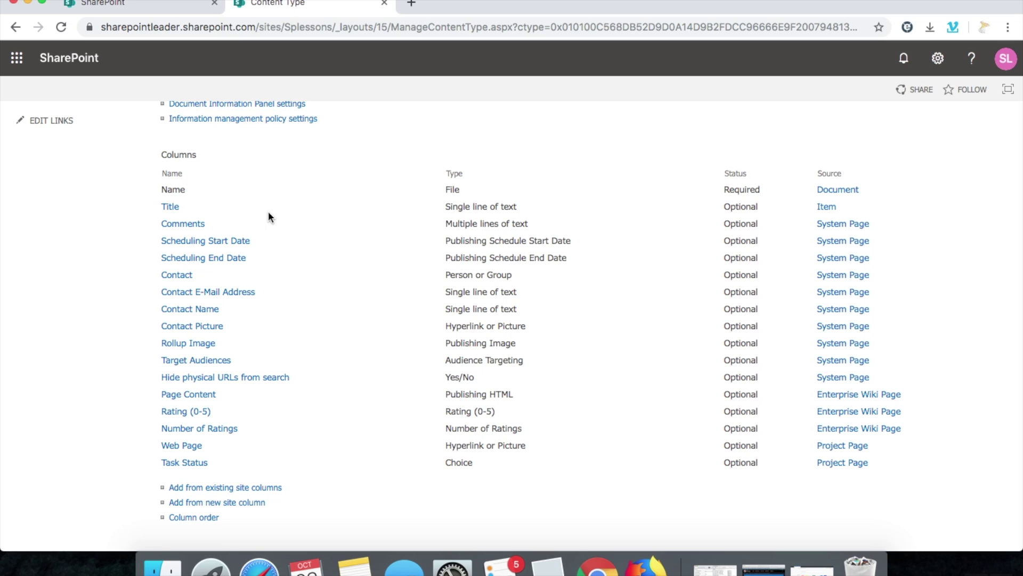
scroll(267, 211, up, 5)
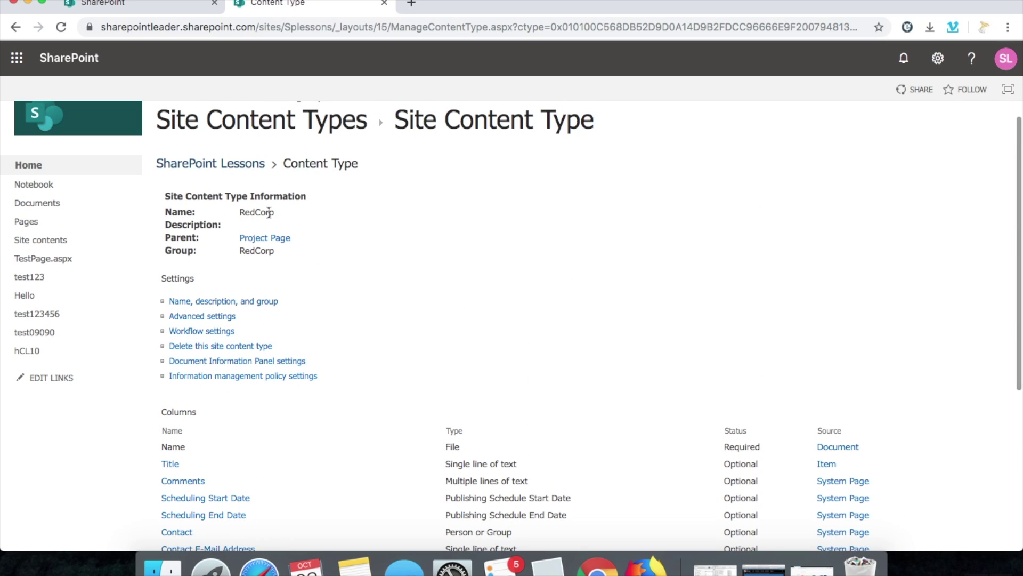
scroll(269, 212, down, 5)
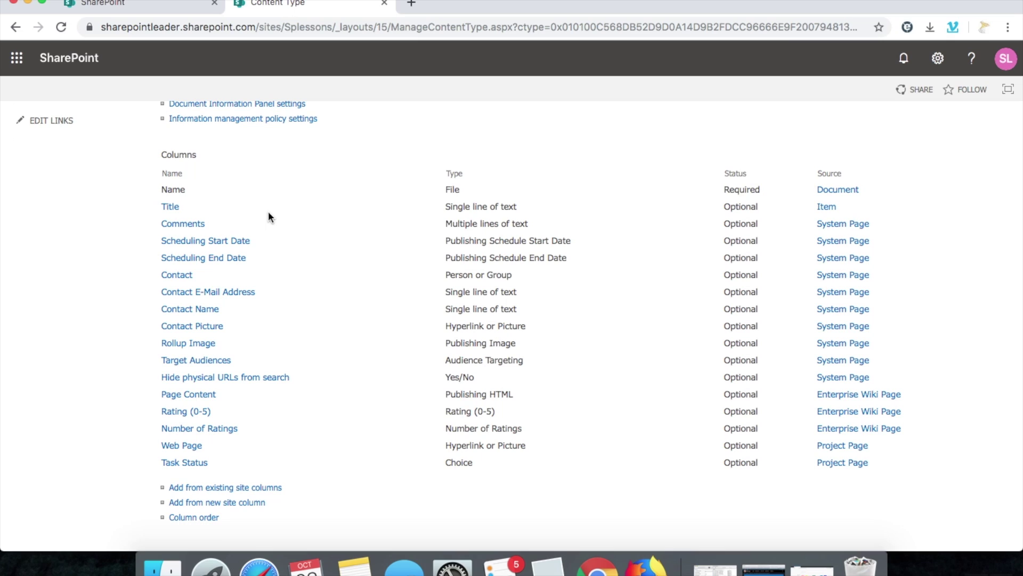
scroll(268, 211, up, 1)
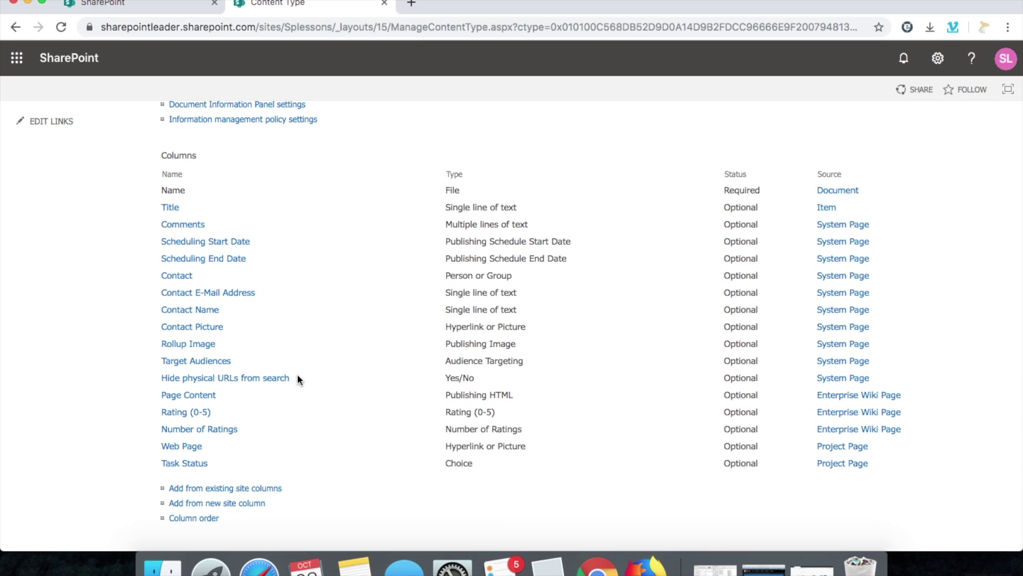
Start a new site column for RedCorp named Heading
click(232, 509)
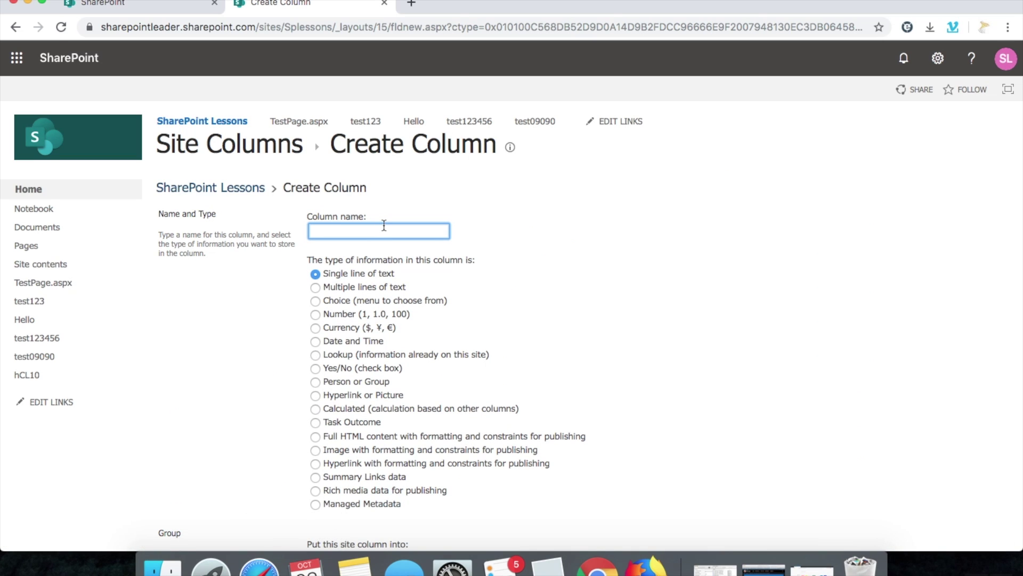
text(Su)
key(BackSpace)
key(BackSpace)
text(Heading)
scroll(466, 256, down, 3)
scroll(465, 256, down, 9)
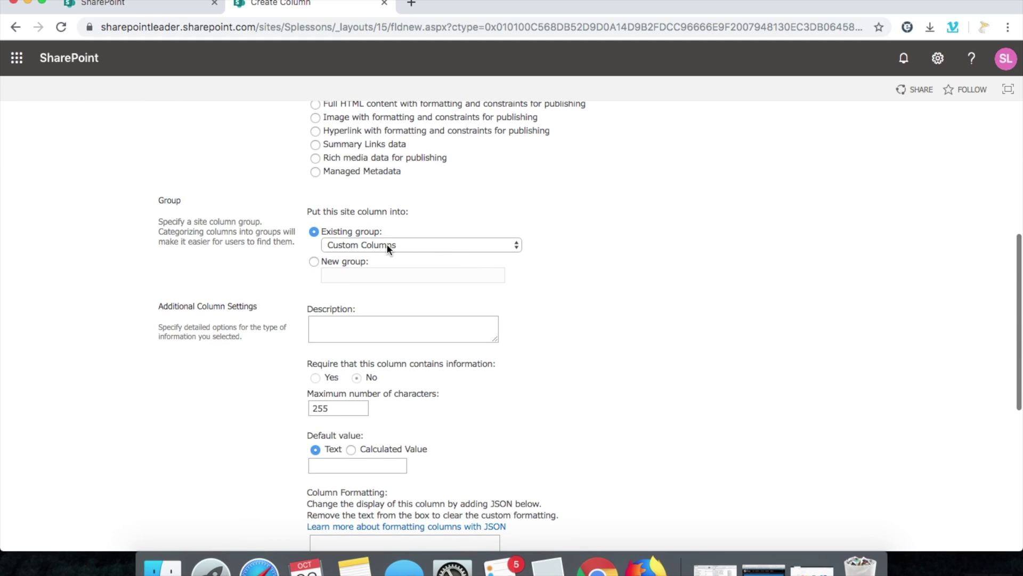
Put the Heading column in a new group called RedCorp and save it
click(380, 247)
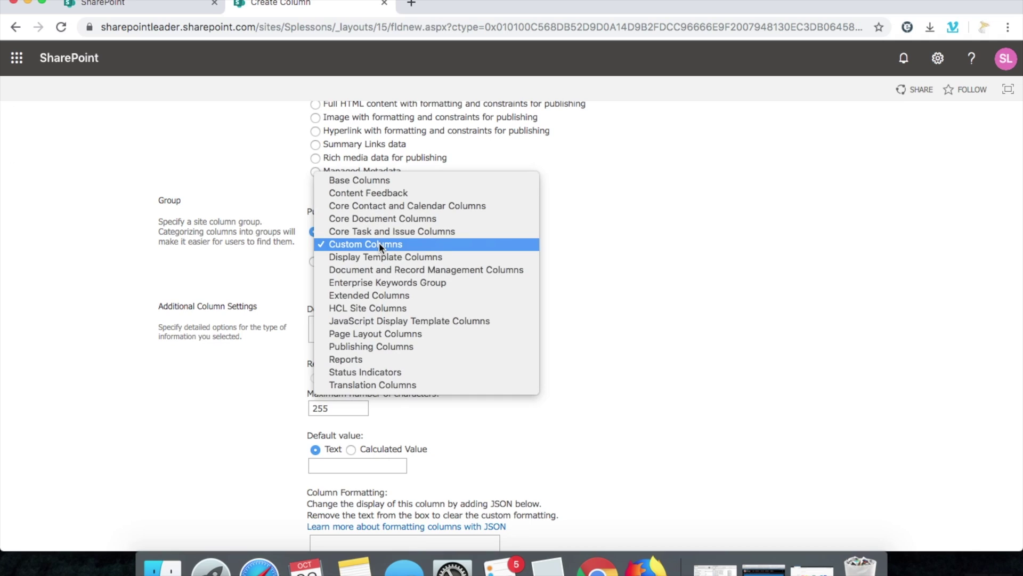
click(699, 269)
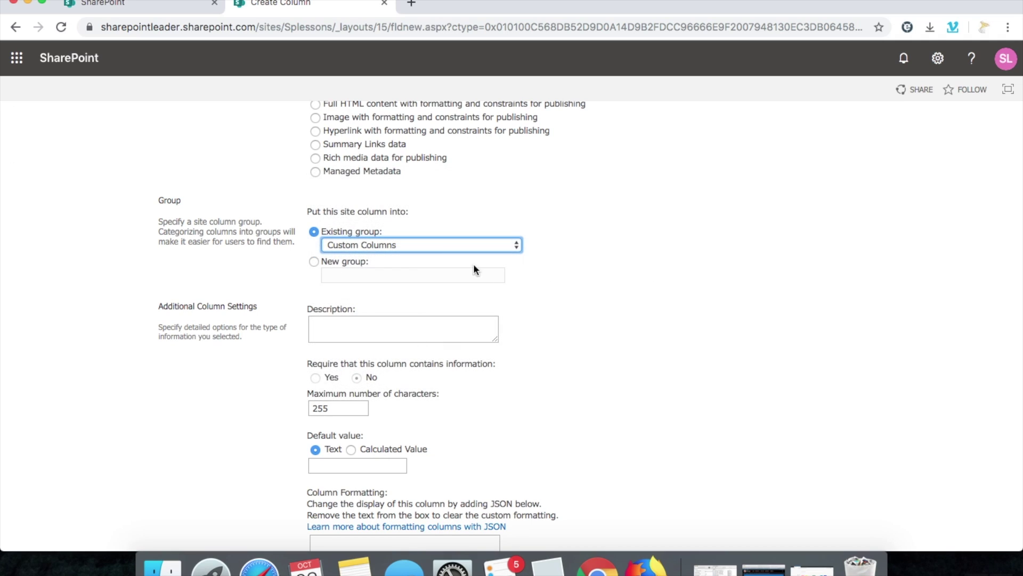
click(317, 262)
click(355, 275)
text(RedCorp)
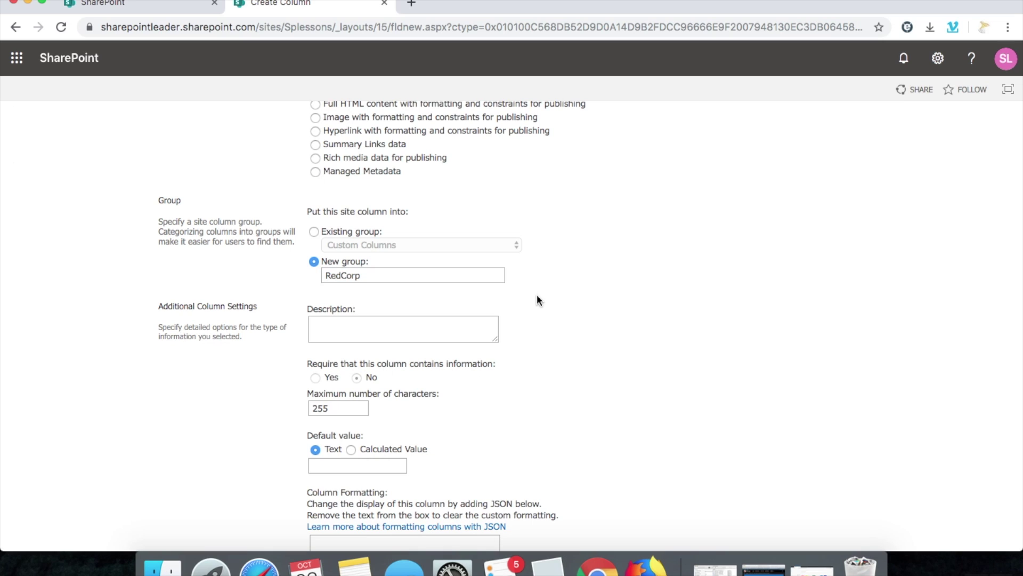
scroll(538, 295, down, 6)
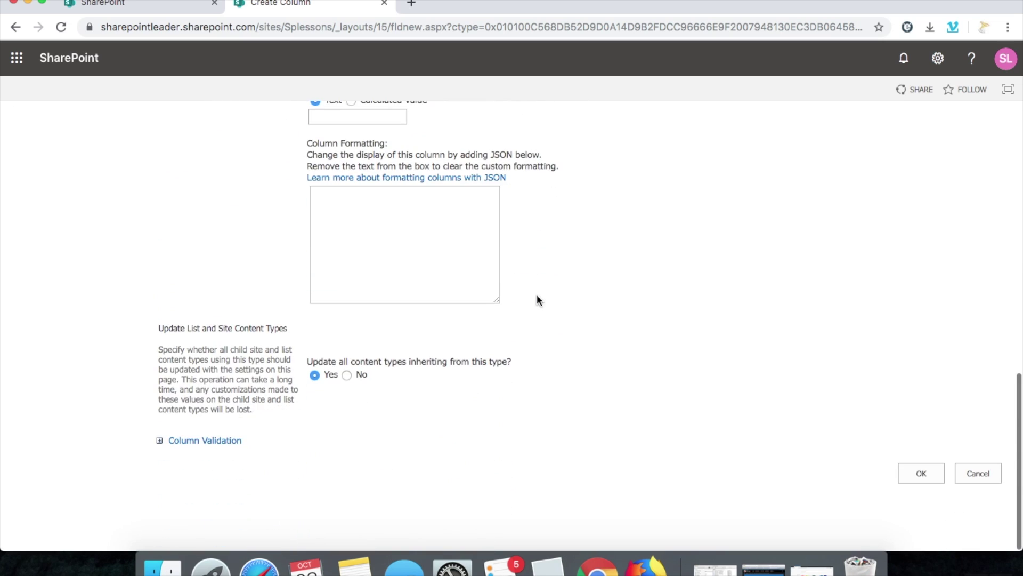
click(914, 475)
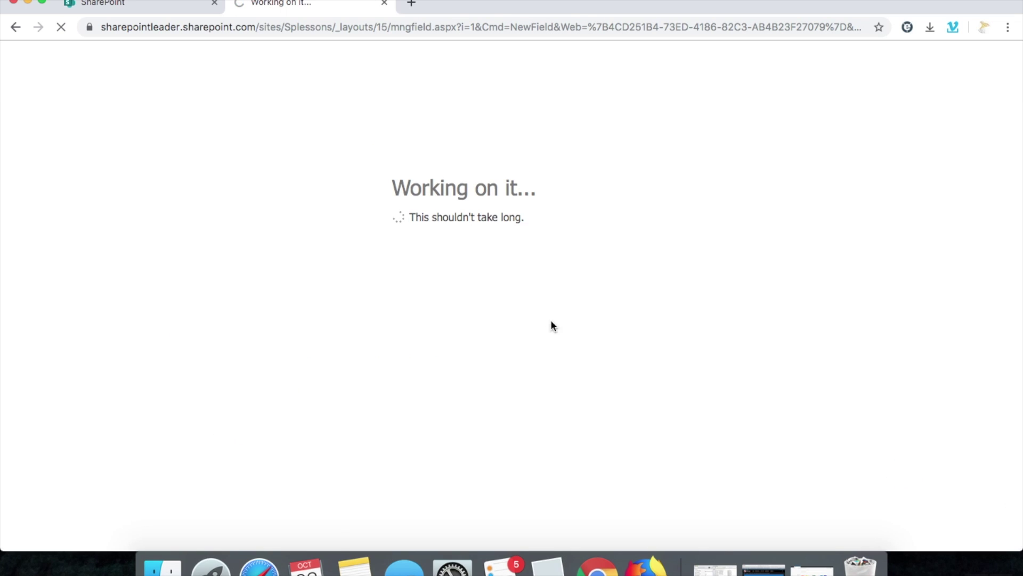
Scroll the Columns list to confirm Heading (Single line of text) is listed
scroll(451, 263, down, 6)
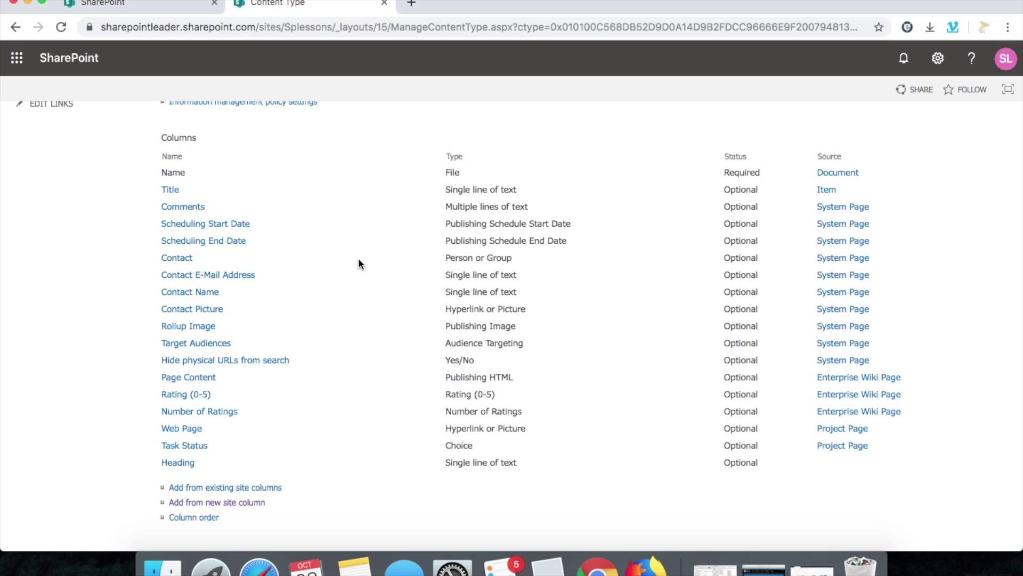
scroll(358, 258, up, 4)
scroll(358, 258, down, 4)
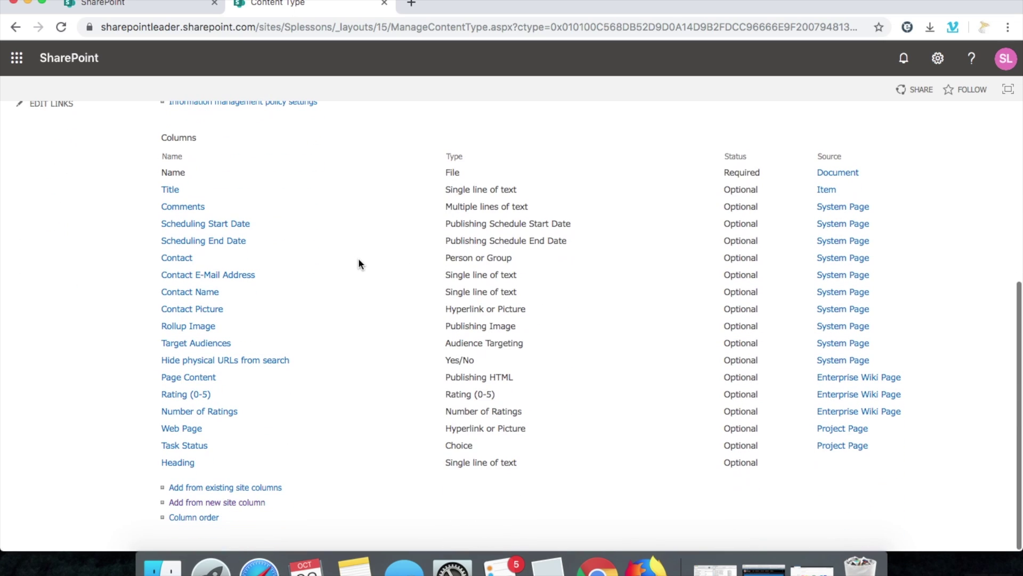
scroll(358, 258, up, 3)
scroll(358, 258, down, 2)
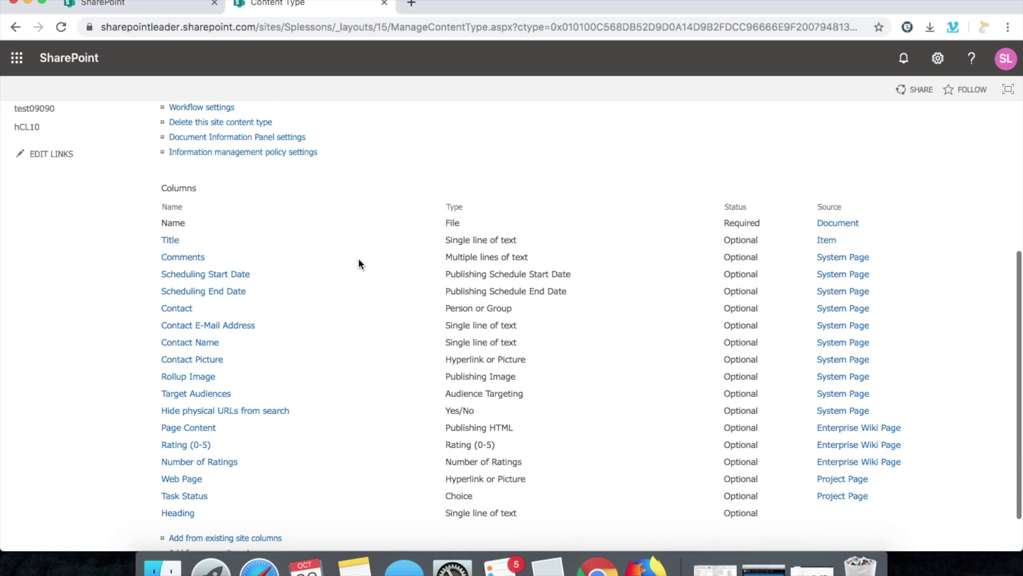
scroll(358, 258, down, 2)
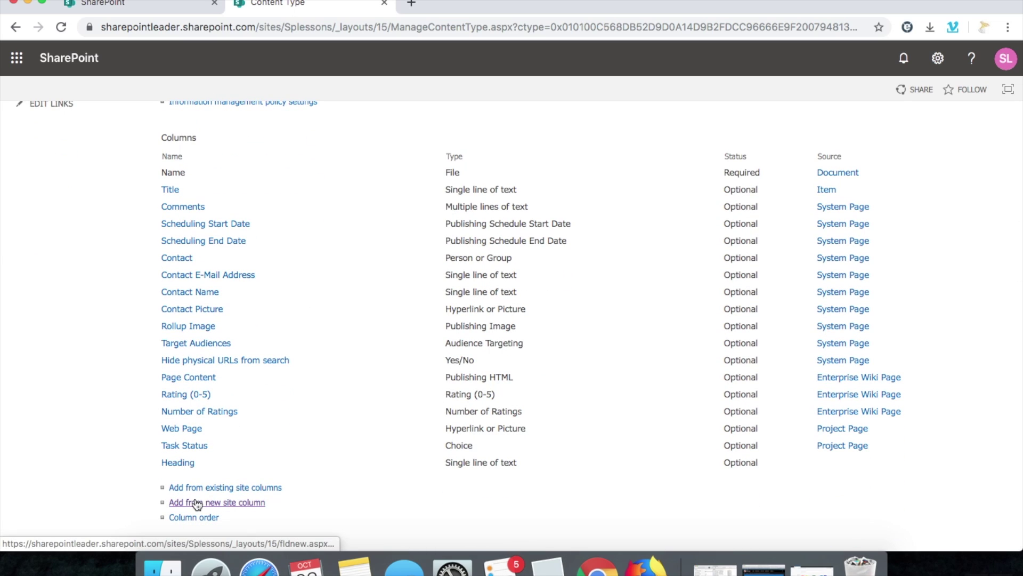
Start a new site column and name it LongText
click(229, 504)
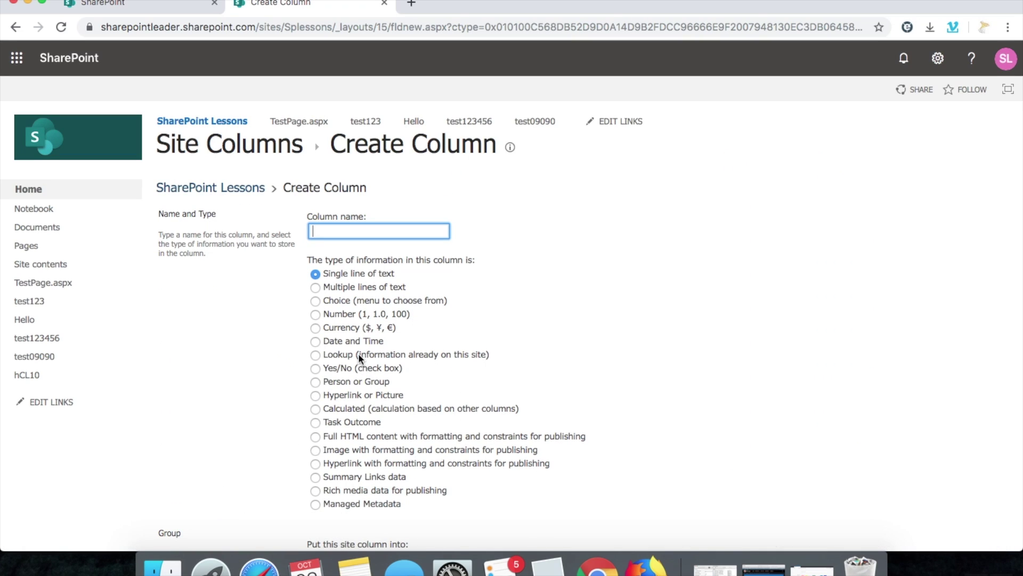
scroll(351, 302, down, 2)
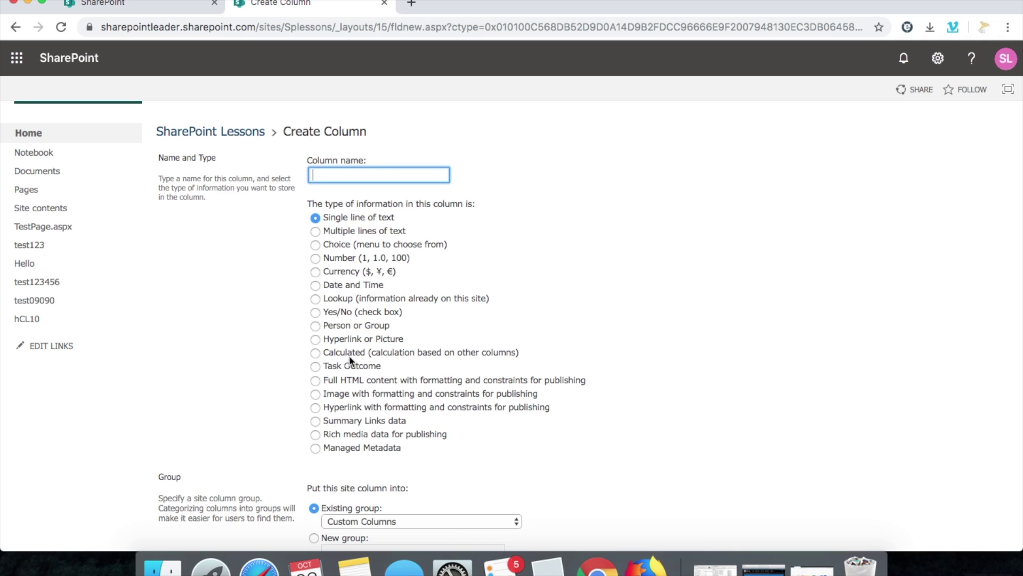
scroll(347, 329, up, 2)
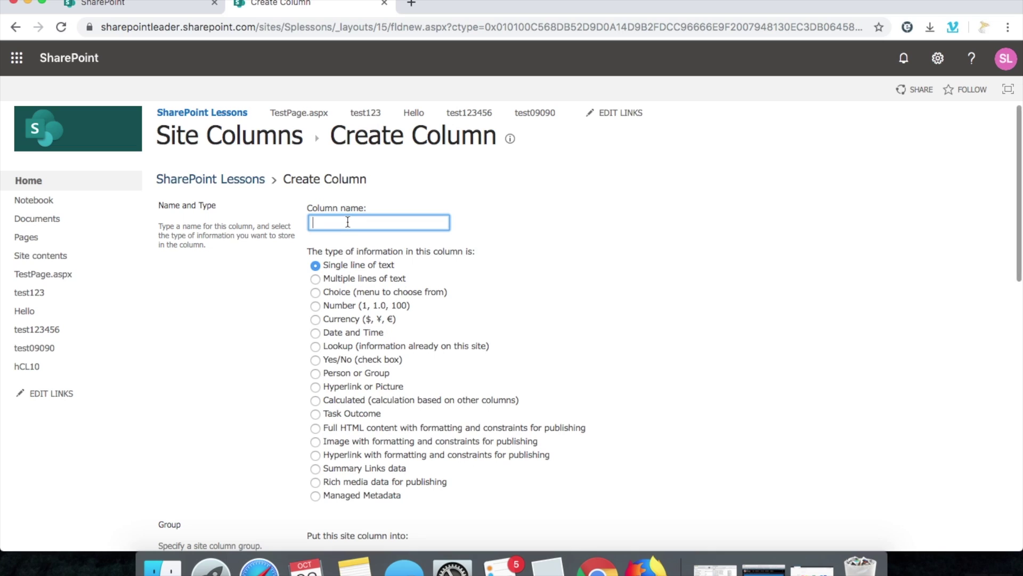
text(Long)
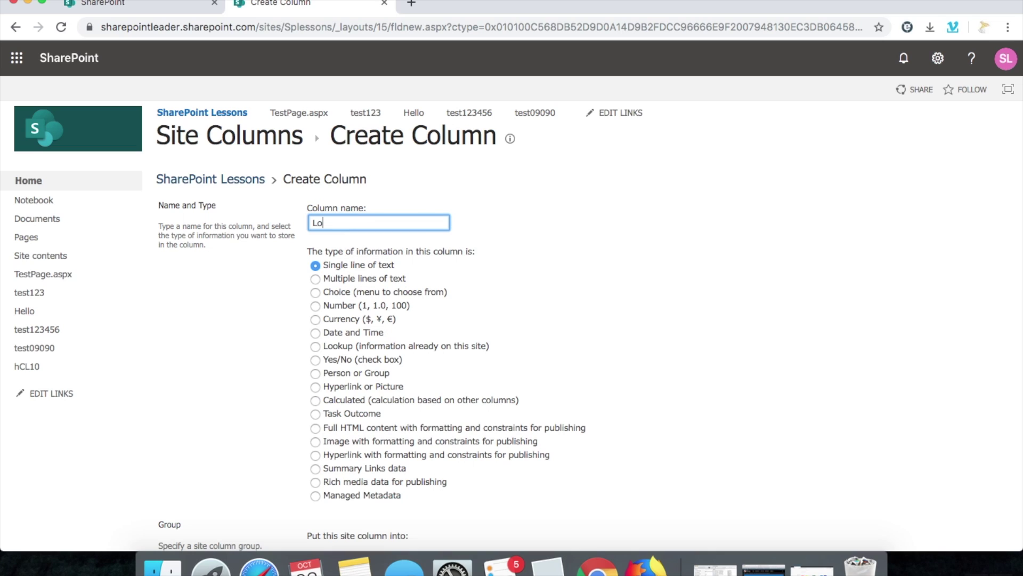
key(BackSpace)
key(BackSpace)
text(Subheading)
drag(375, 223, 282, 216)
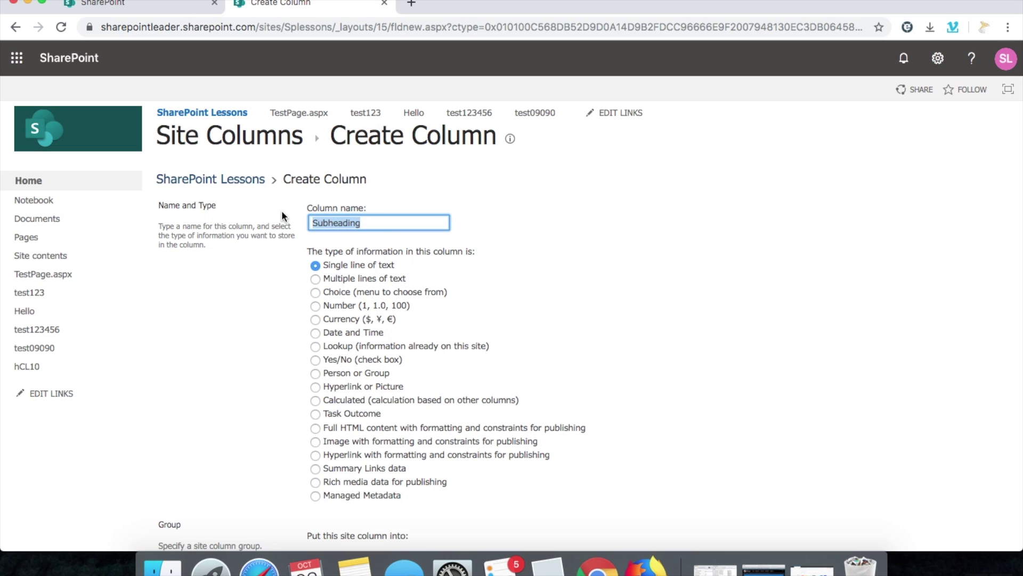
text(Lo)
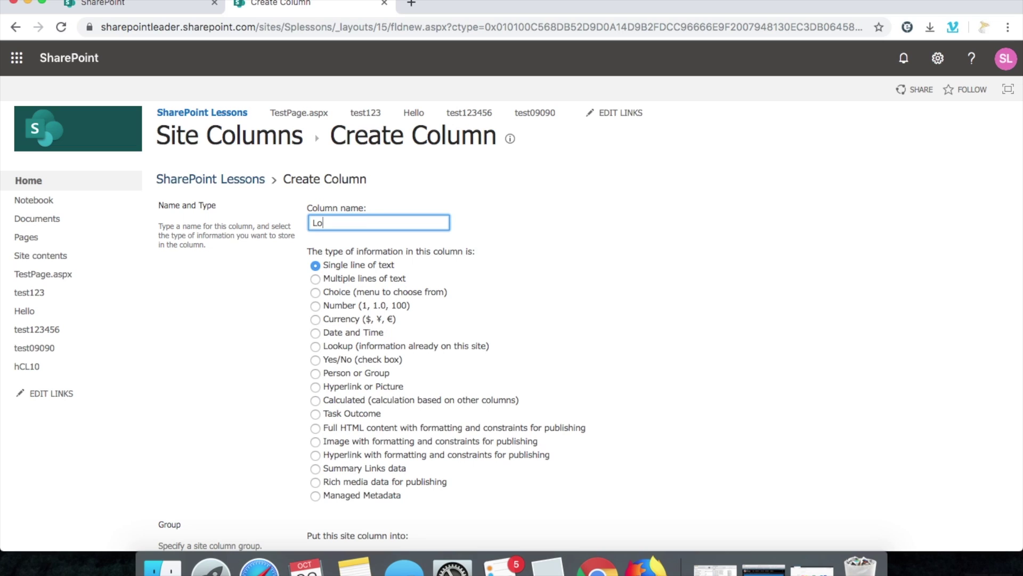
text(ngText)
Set the LongText column type to Multiple lines of text
click(363, 279)
scroll(543, 311, down, 10)
scroll(542, 311, down, 3)
scroll(541, 309, up, 6)
Assign the column to the existing RedCorp group and create it
click(342, 221)
scroll(342, 223, down, 1)
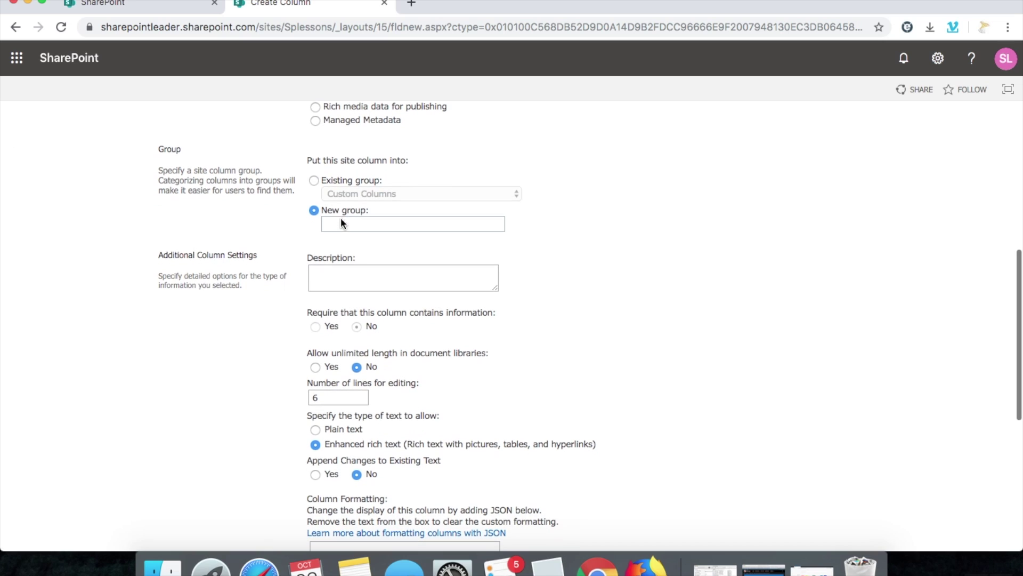
click(351, 226)
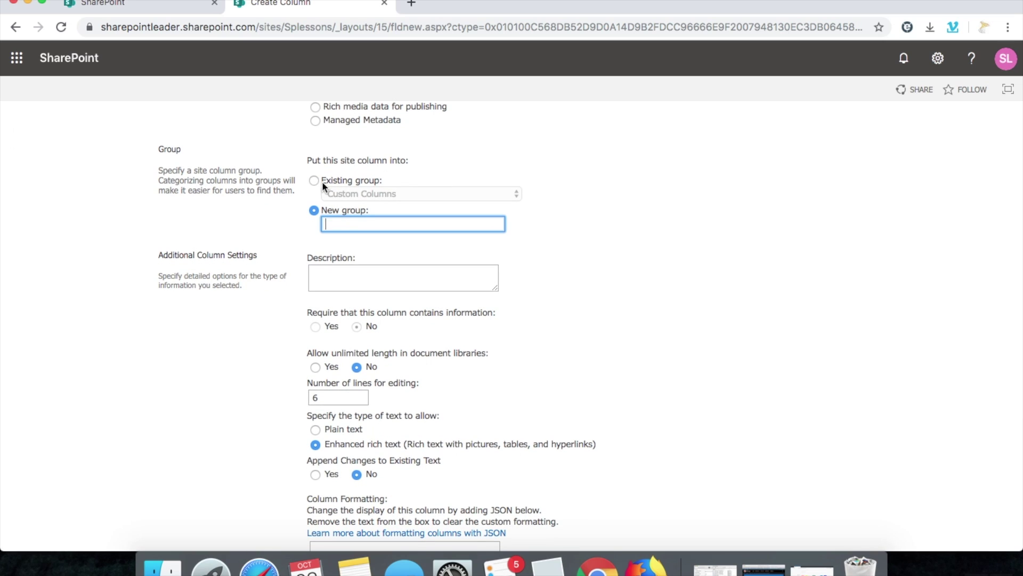
scroll(362, 218, up, 6)
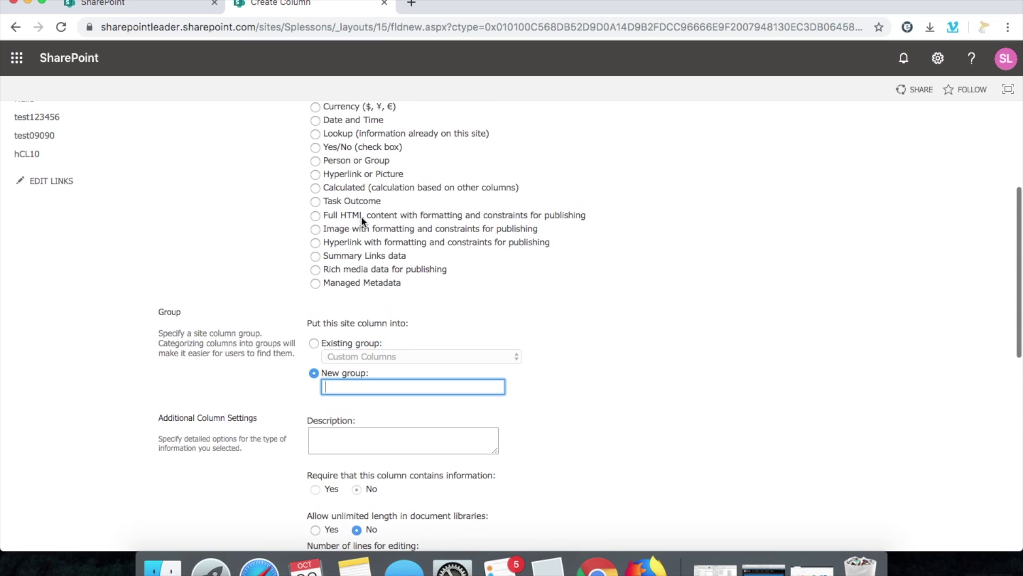
scroll(362, 221, down, 3)
scroll(362, 220, down, 3)
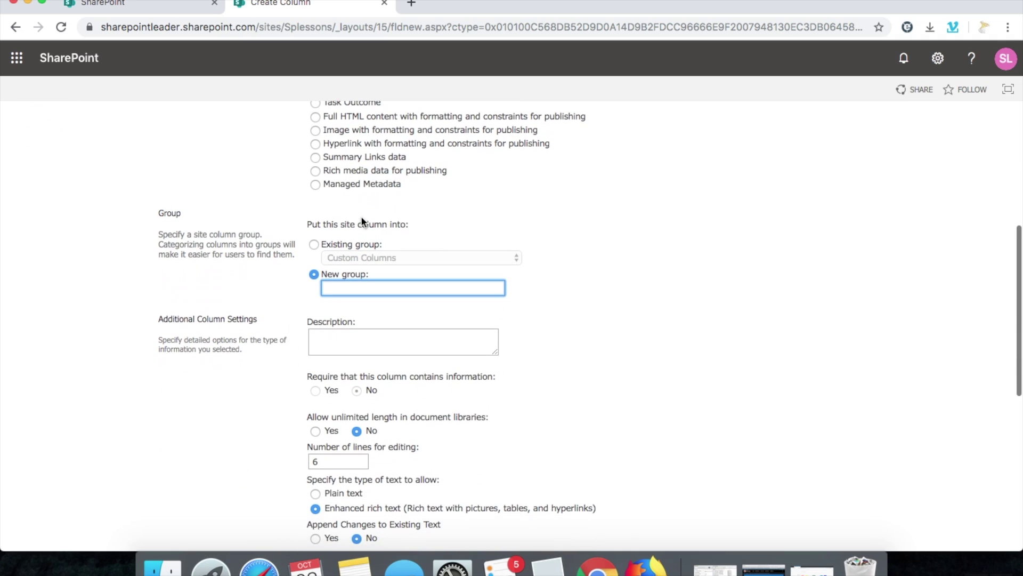
click(315, 243)
click(362, 258)
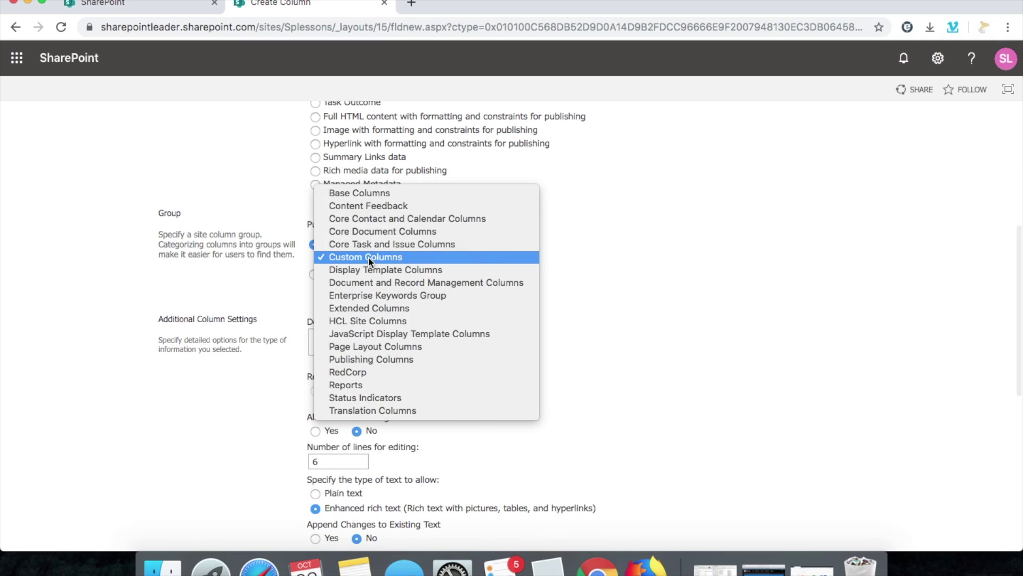
click(389, 371)
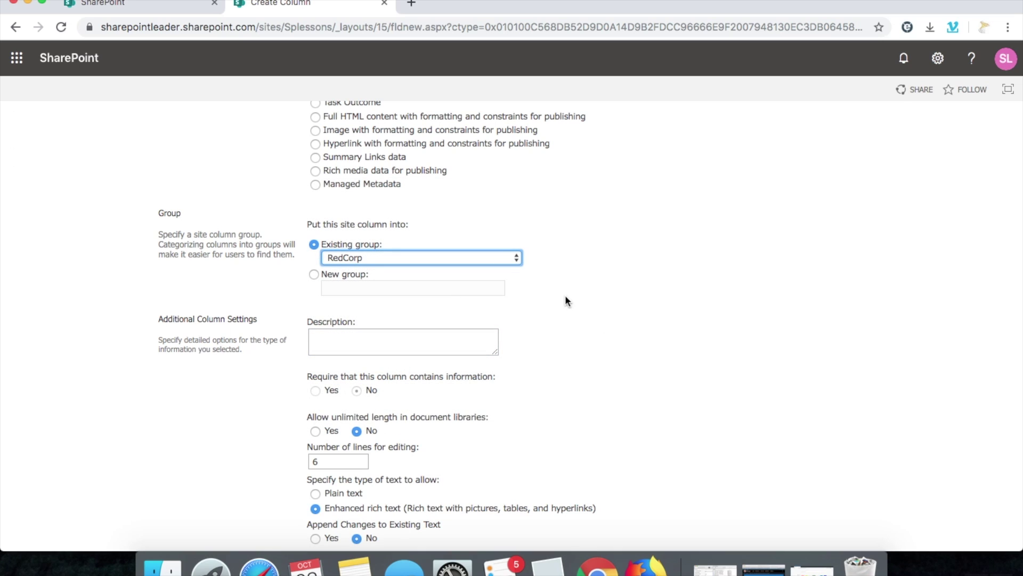
scroll(539, 283, down, 10)
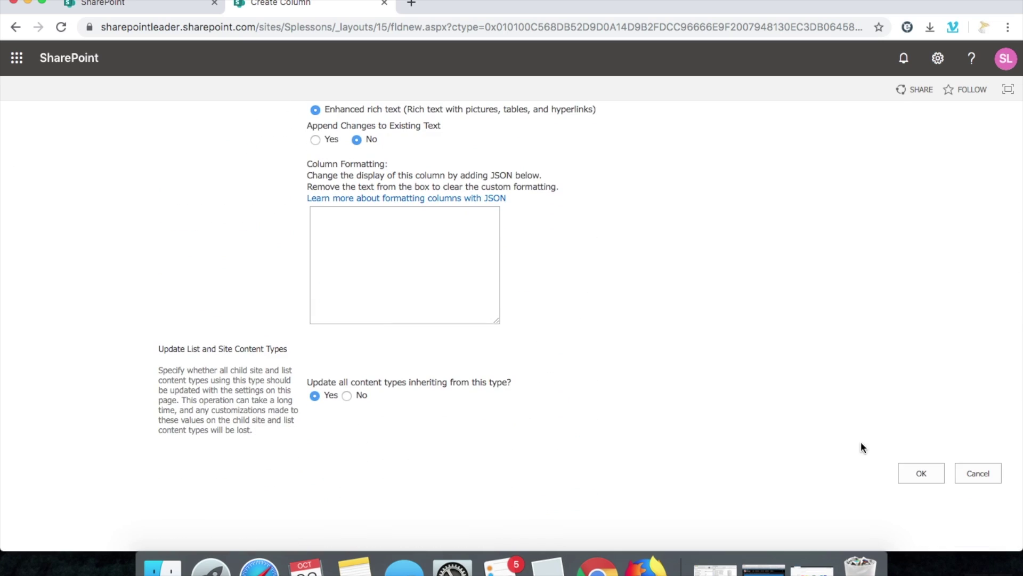
click(921, 472)
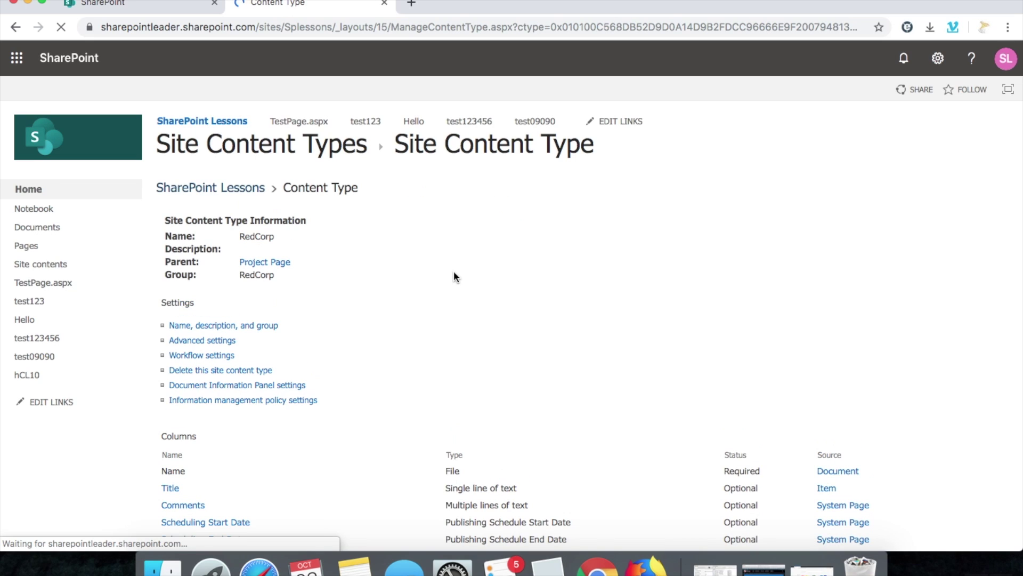
Check LongText in RedCorp's Columns list, then go to Design Manager from the gear menu
scroll(453, 271, down, 2)
scroll(455, 275, down, 4)
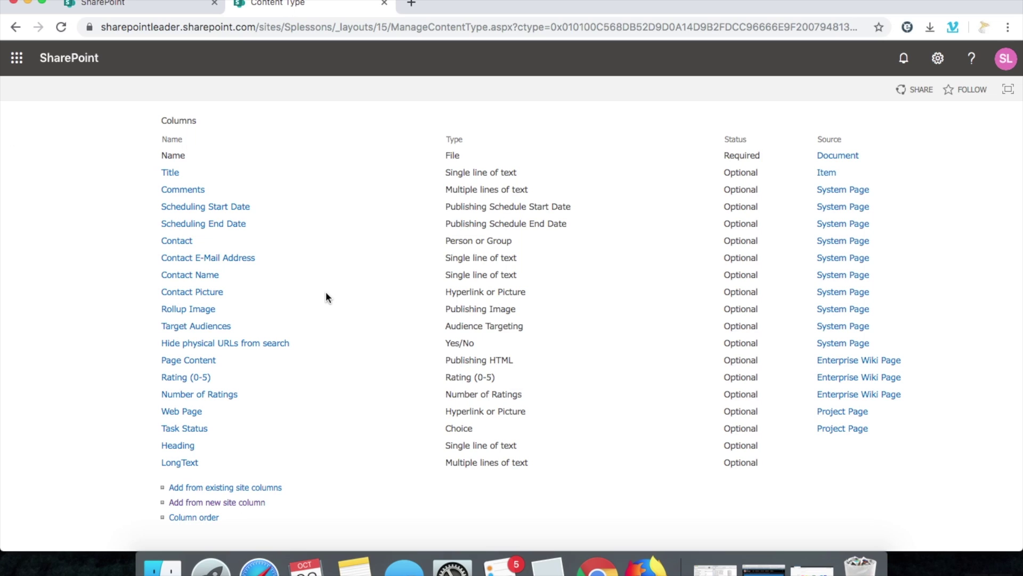
scroll(326, 297, up, 6)
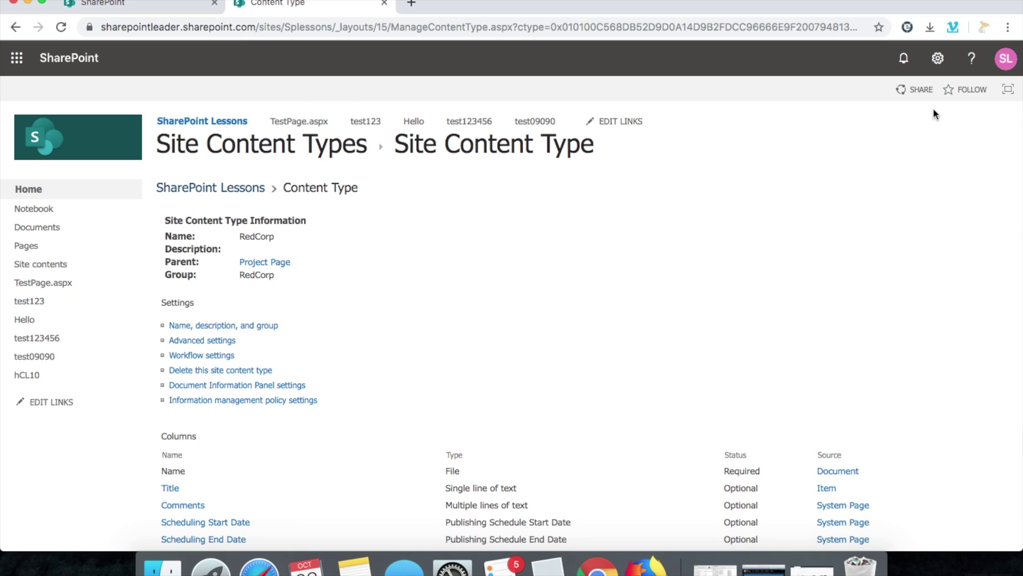
click(938, 60)
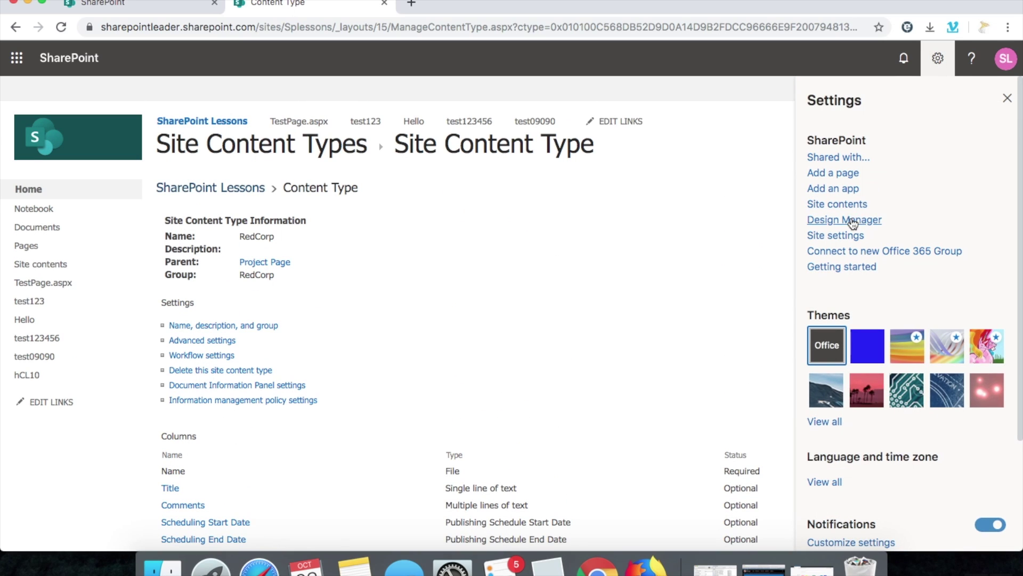
click(851, 222)
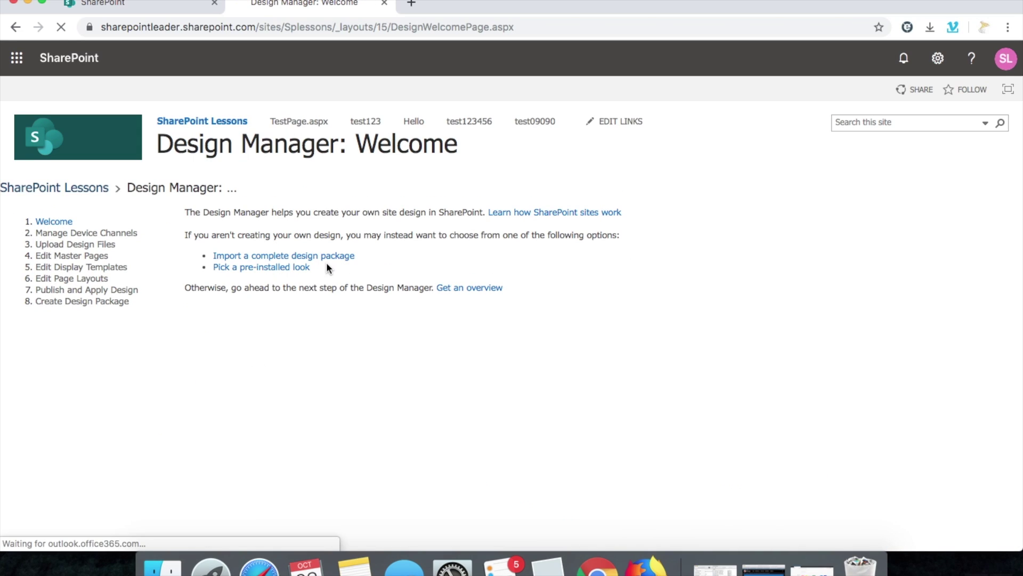
Create page layout RedCorpPagelayout using the RedCorp content type in Edit Page Layouts
click(89, 283)
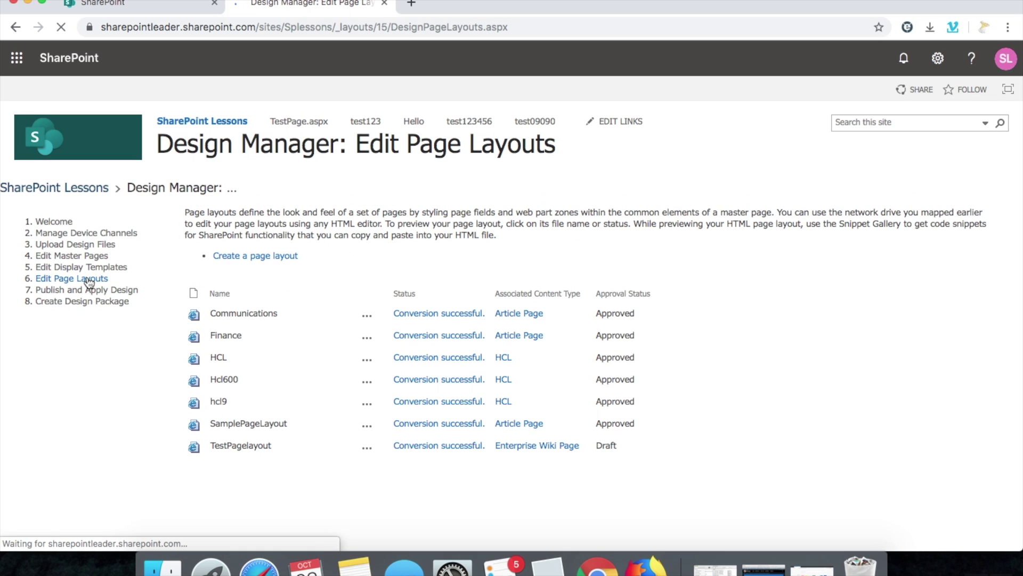
click(258, 255)
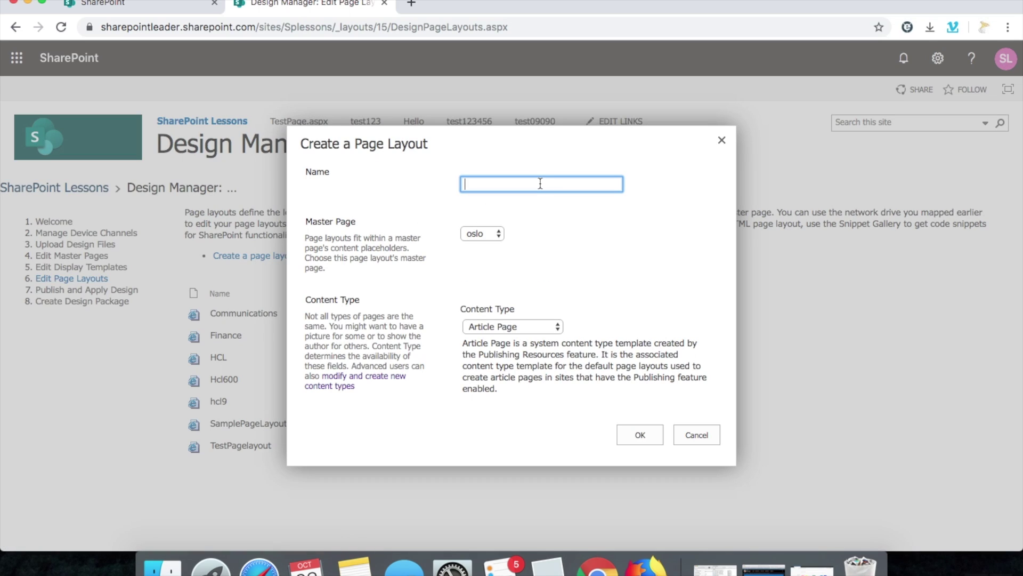
text(RedCorpPagelayout)
click(512, 326)
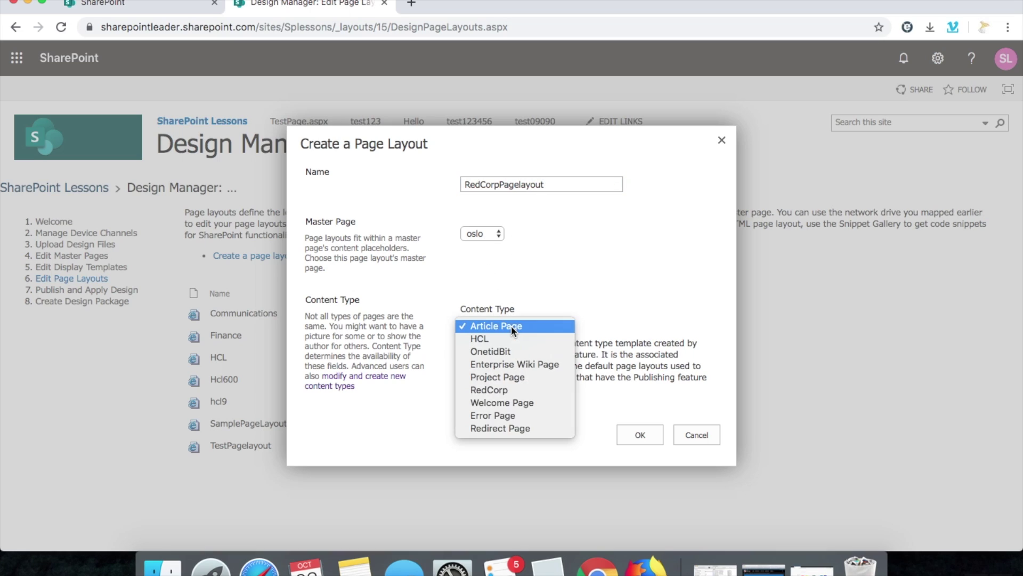
click(530, 390)
click(650, 432)
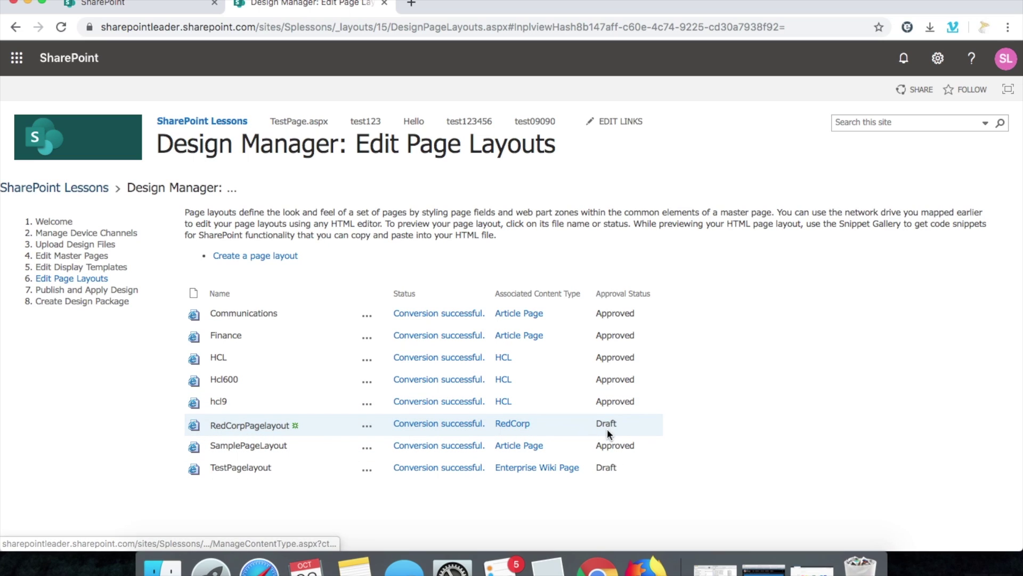
Publish a major version of the RedCorpPagelayout file
click(367, 426)
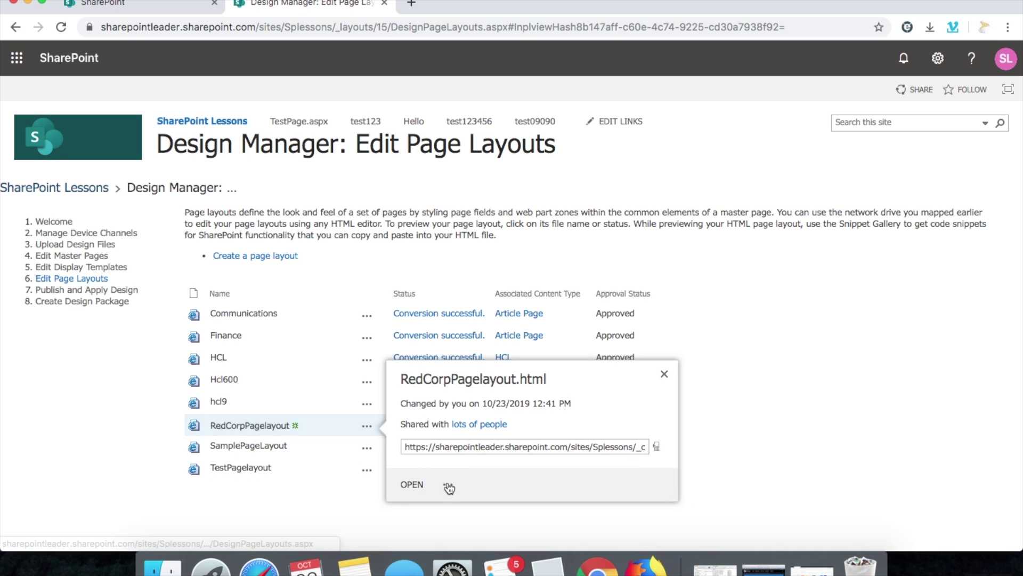
click(447, 483)
mouse_move(497, 534)
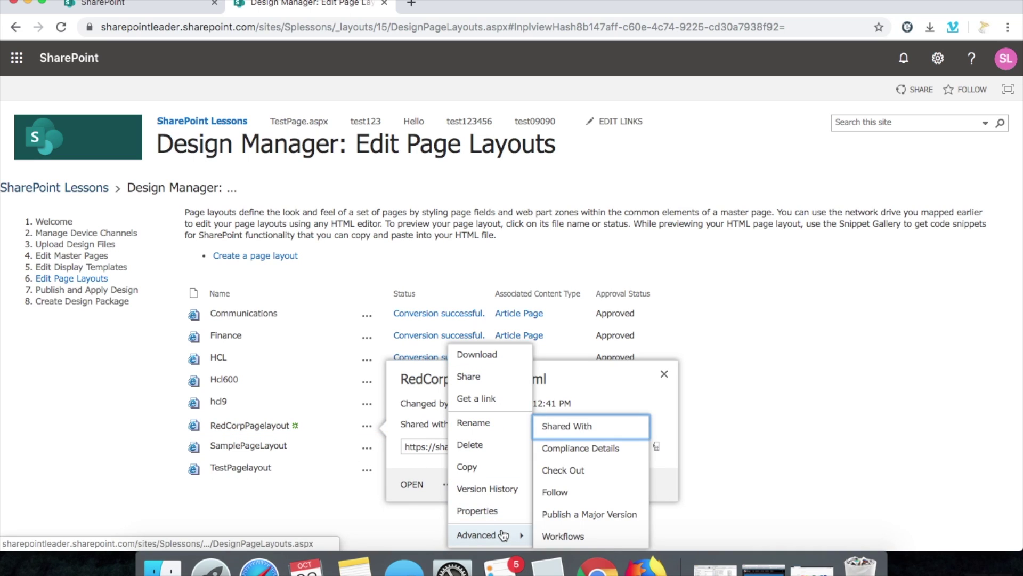
click(596, 512)
click(640, 361)
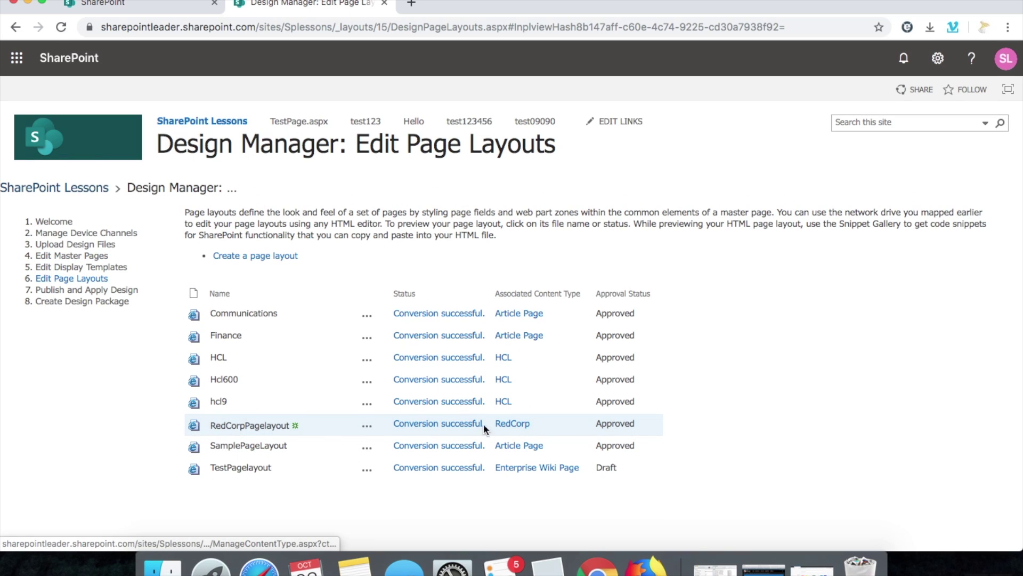
Recheck the layout's file actions, then go to Site contents from the settings panel
click(366, 425)
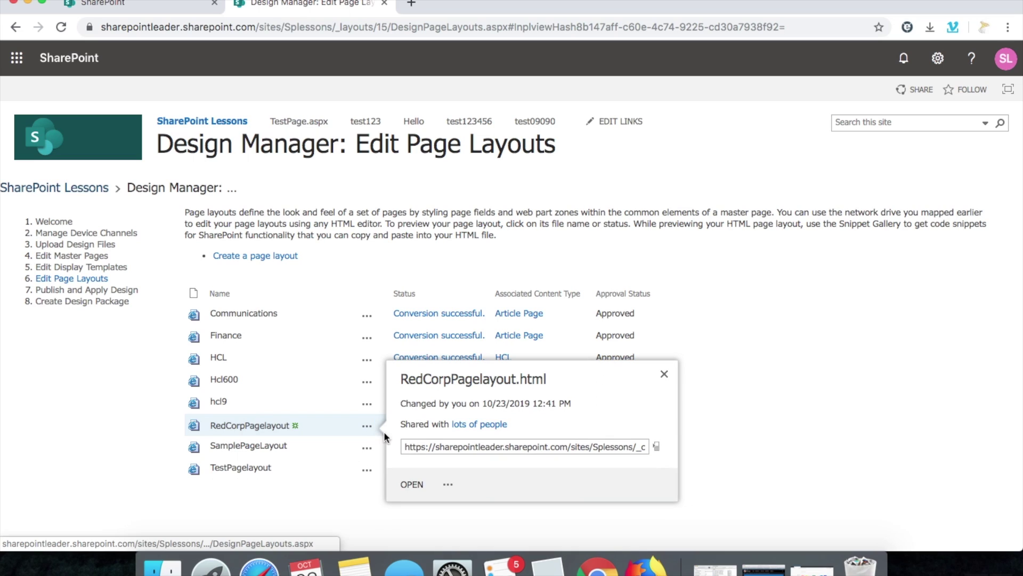
click(447, 486)
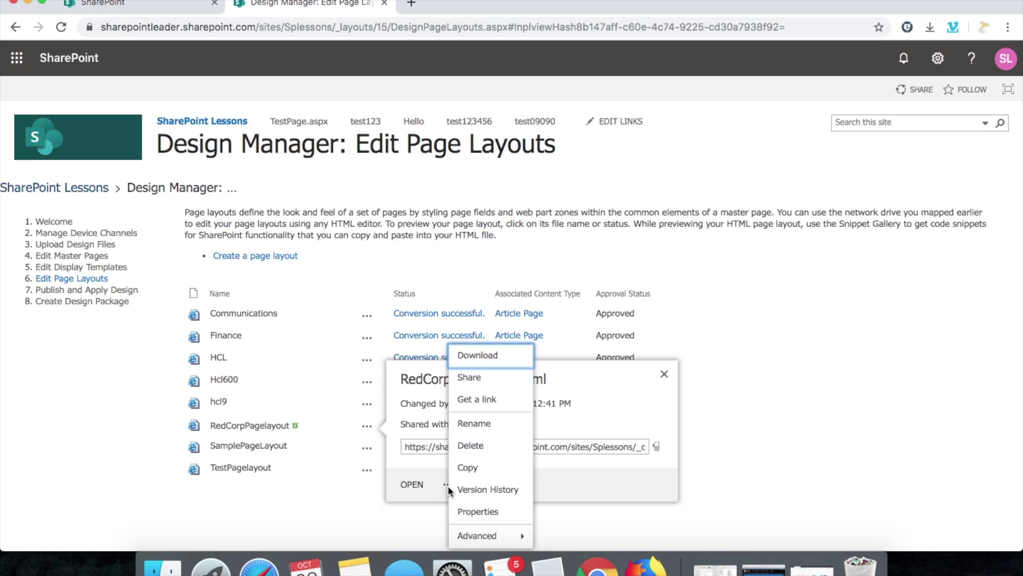
click(137, 426)
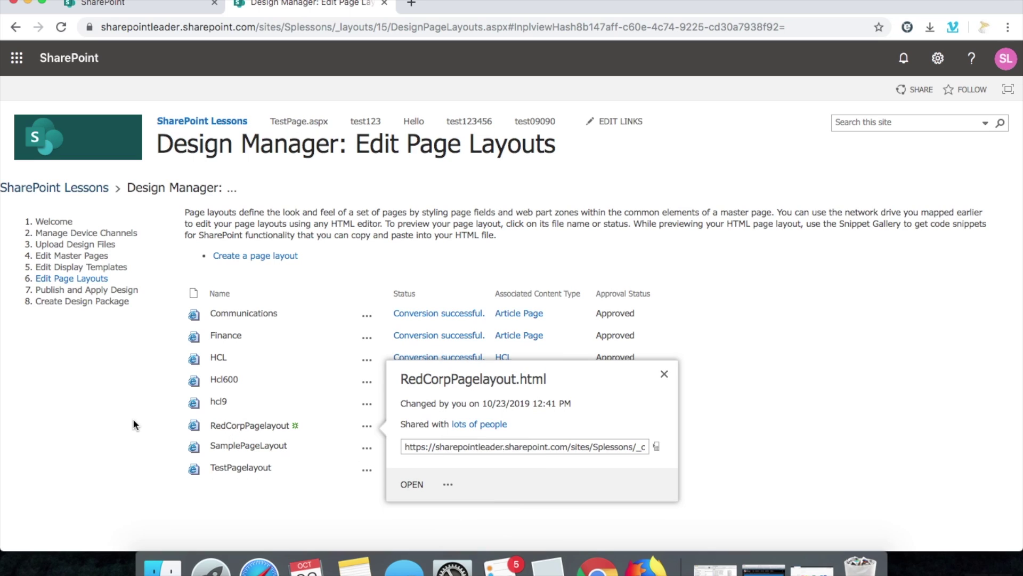
click(943, 58)
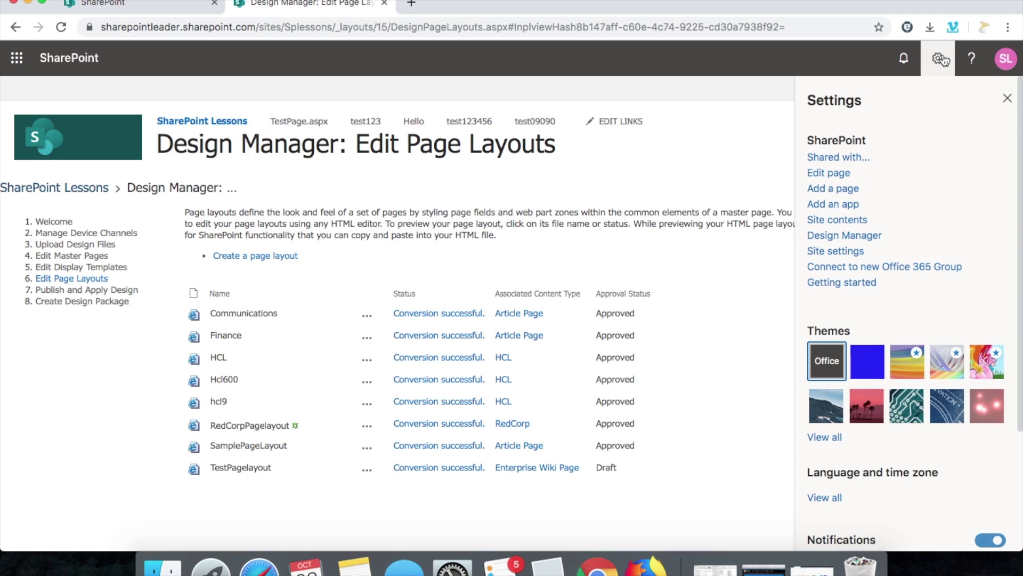
click(844, 220)
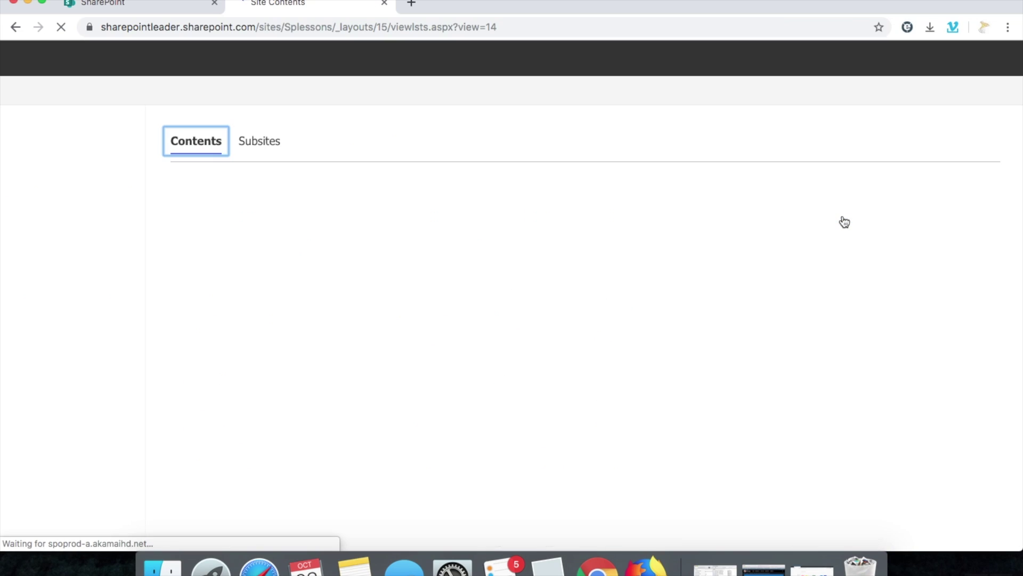
Preview RedCorpPagelayout, highlight its Heading and LongText fields, and return to the layouts list
click(107, 3)
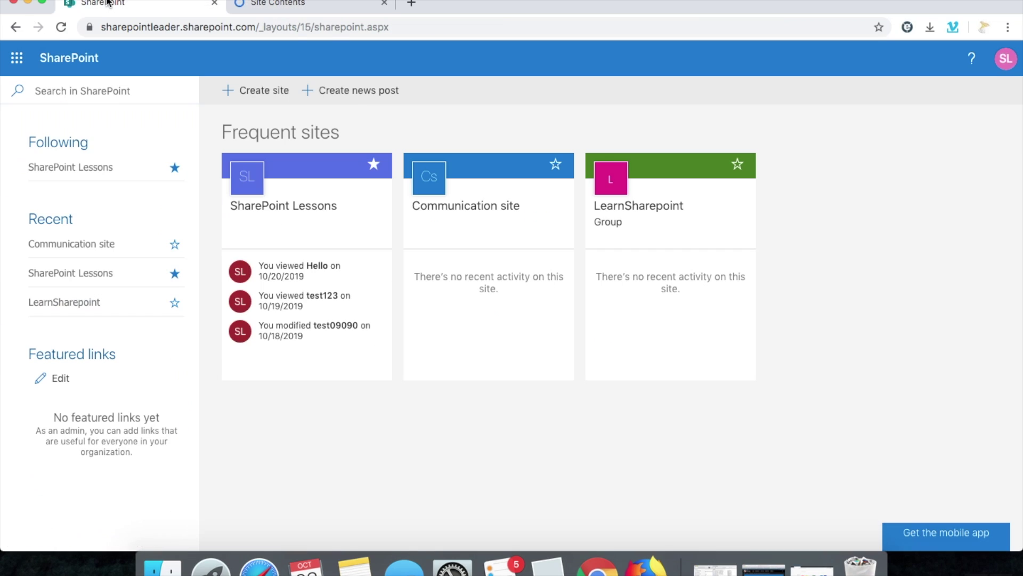
click(287, 4)
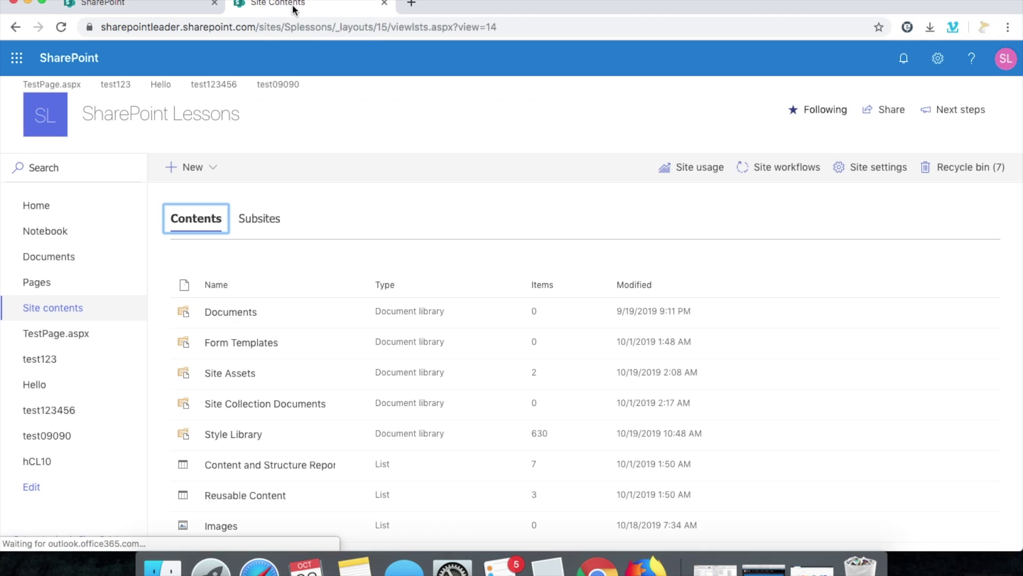
click(15, 26)
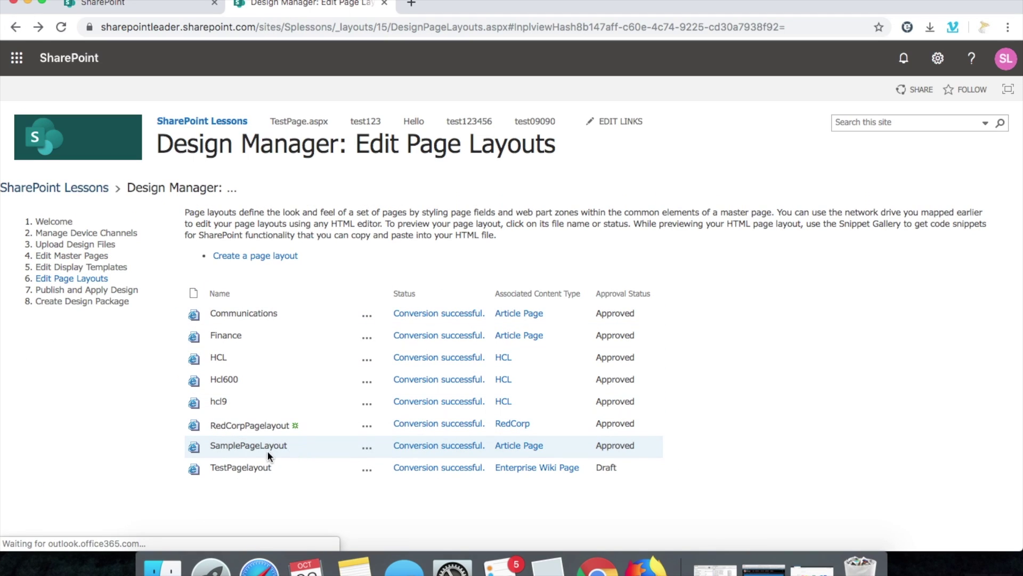
click(252, 428)
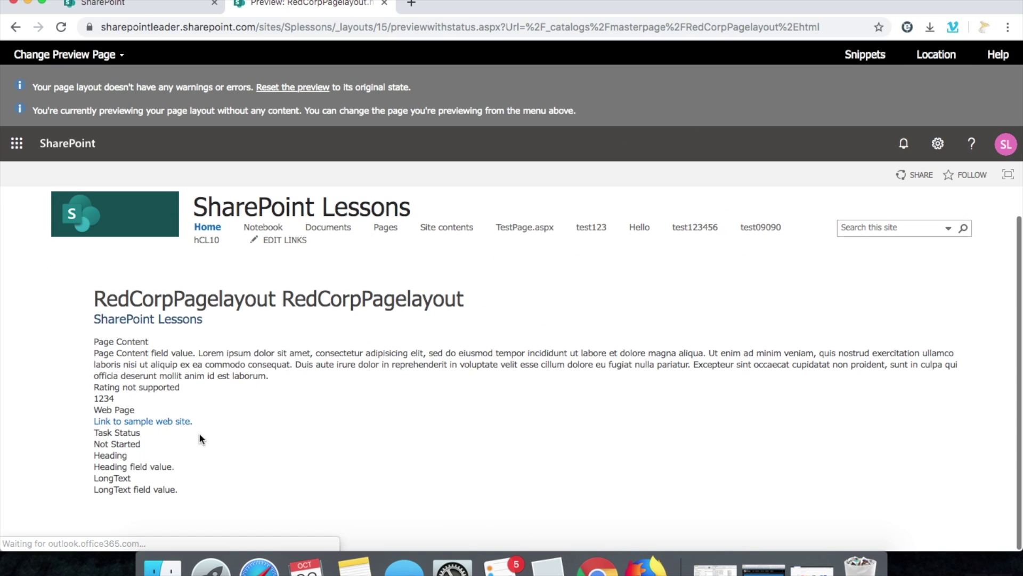
drag(95, 470, 178, 485)
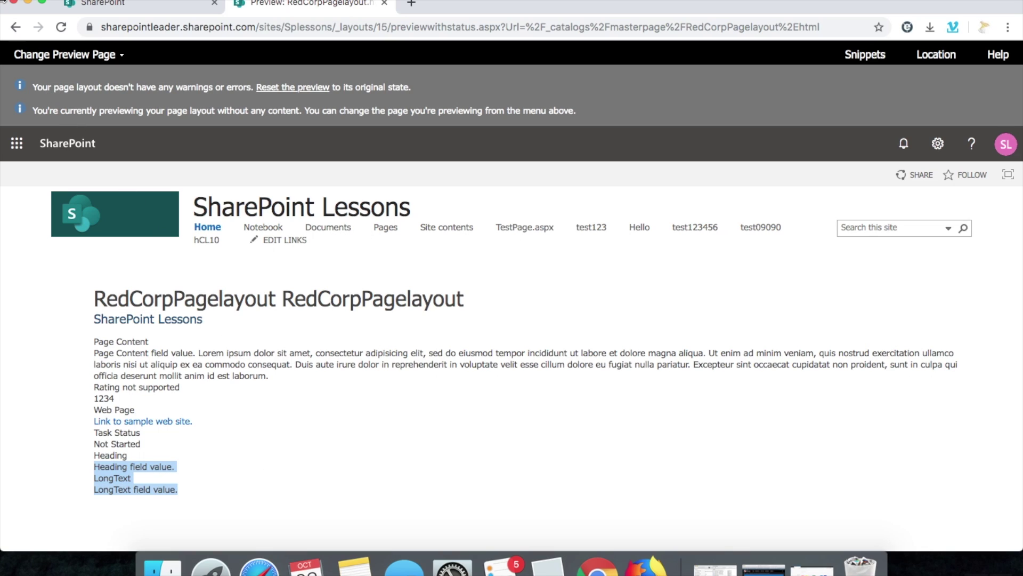
click(15, 28)
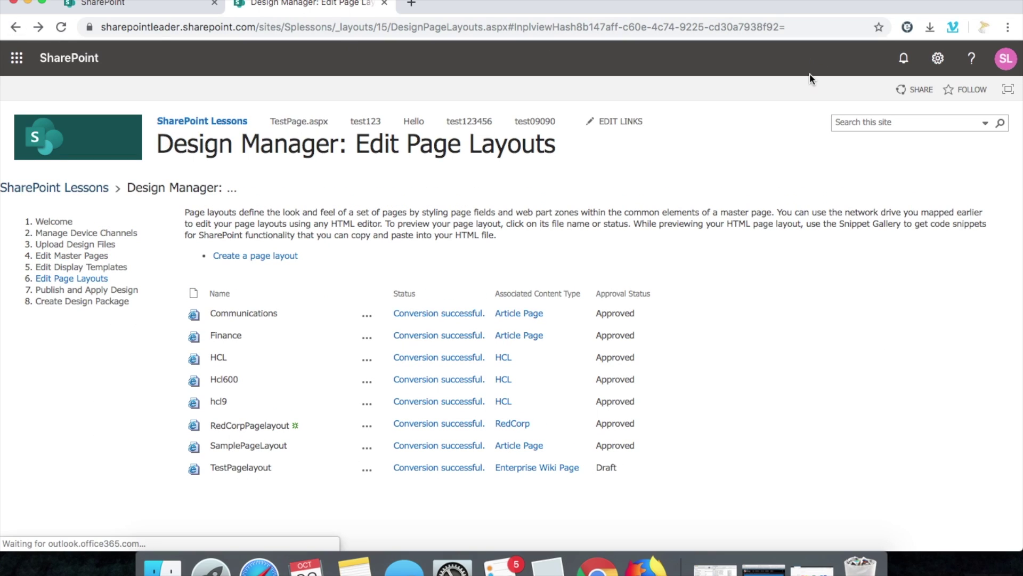
Go to the Pages library through Site contents and inspect its New menu
click(938, 58)
click(850, 220)
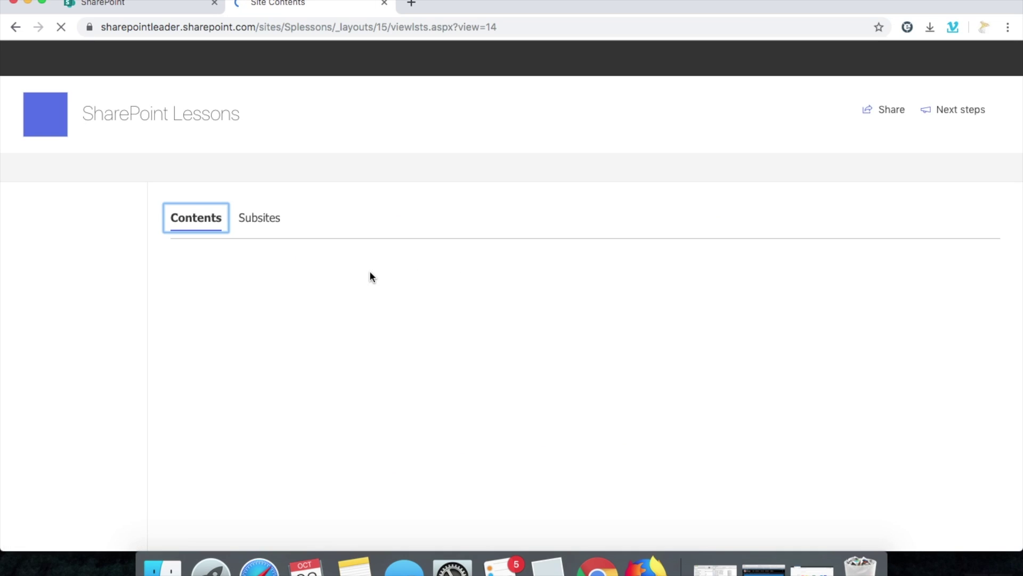
scroll(370, 270, down, 3)
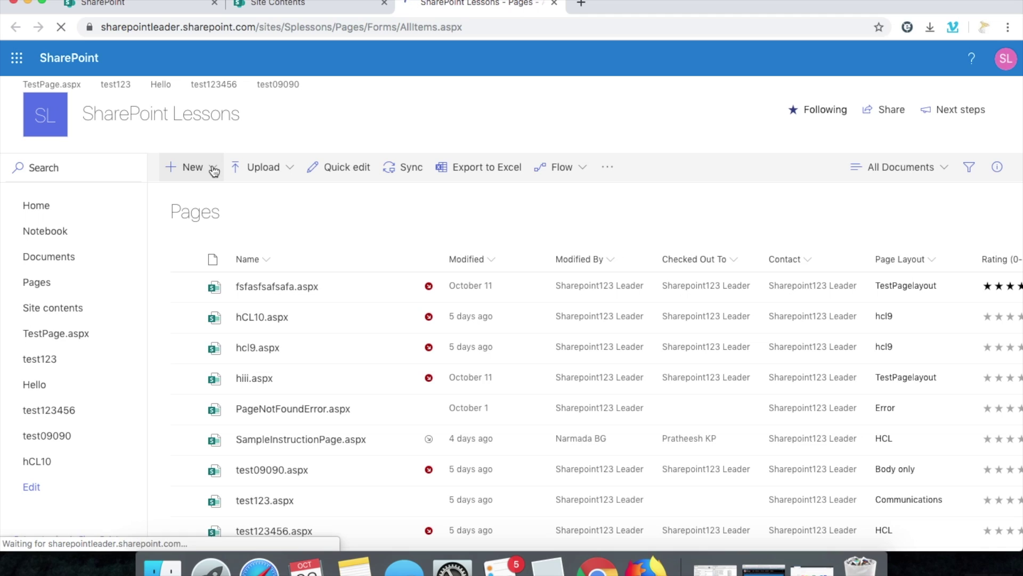
click(214, 171)
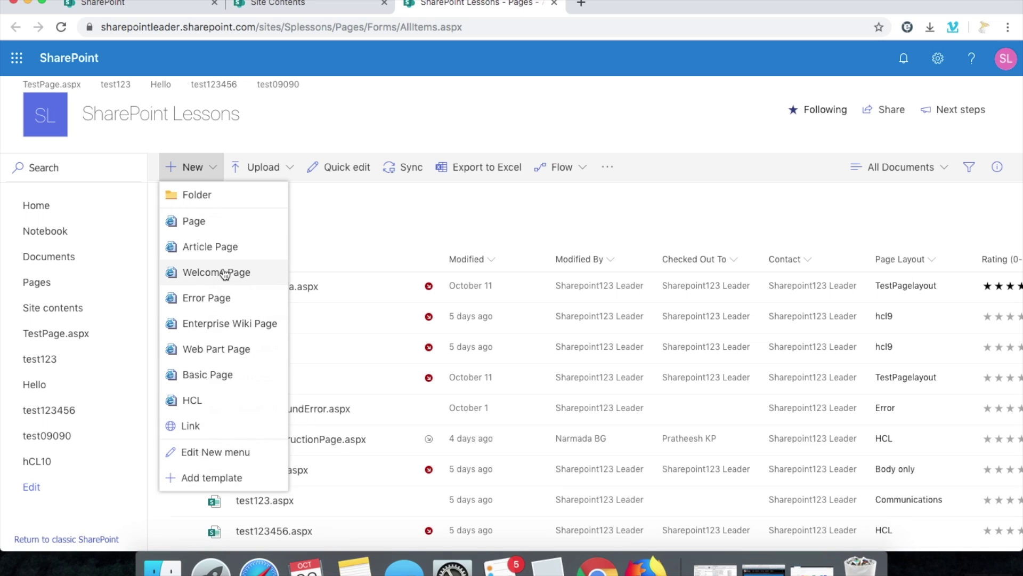
click(668, 121)
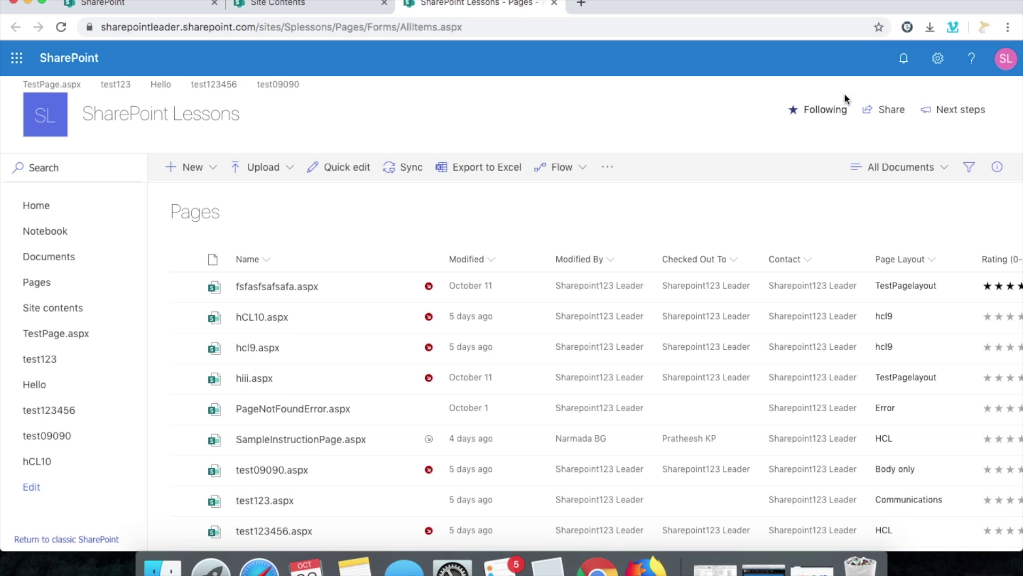
click(936, 59)
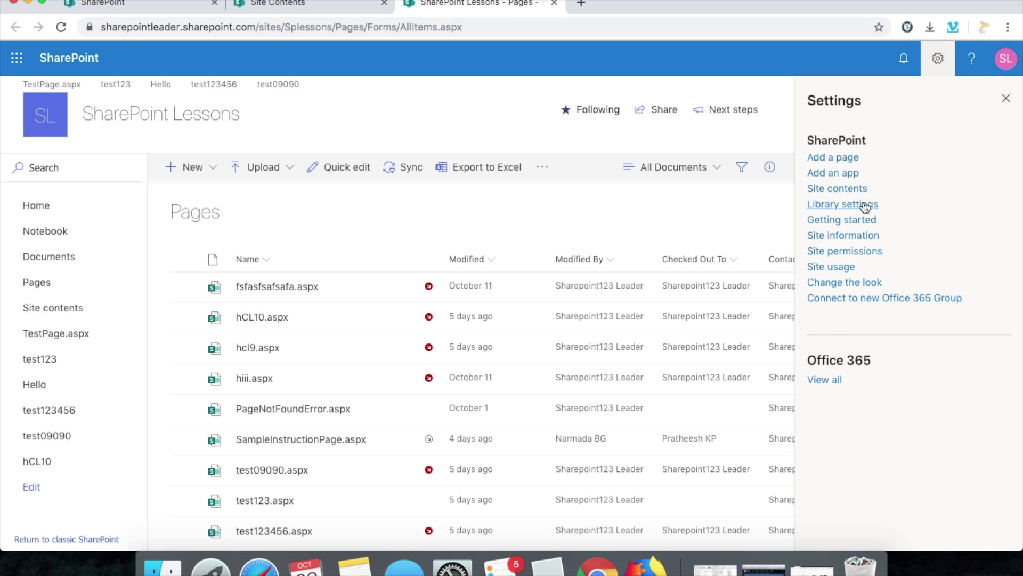
Add the existing Project Page content type to the Pages library via Library settings
click(863, 206)
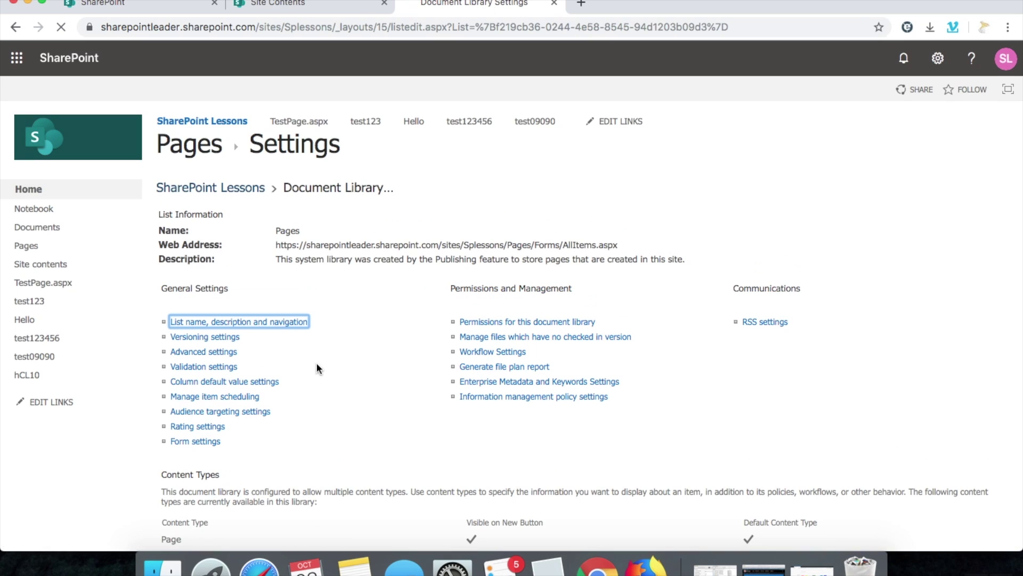
scroll(351, 346, down, 2)
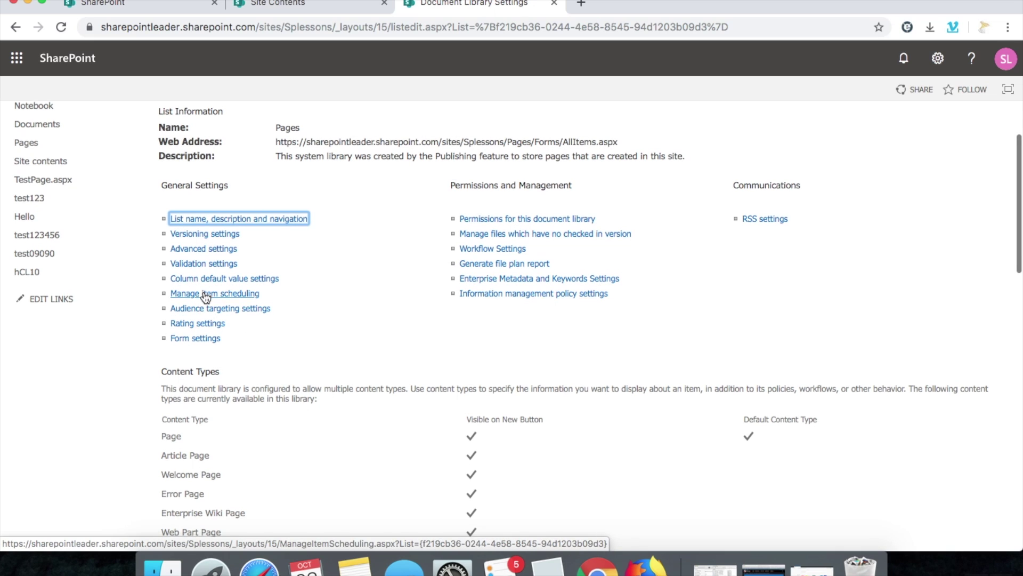
scroll(203, 297, down, 3)
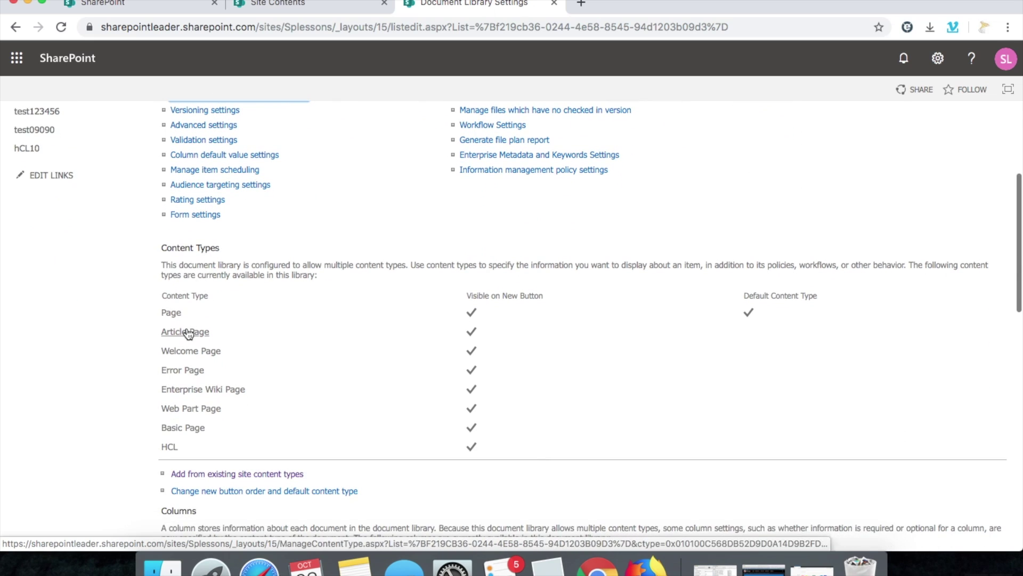
scroll(193, 335, down, 1)
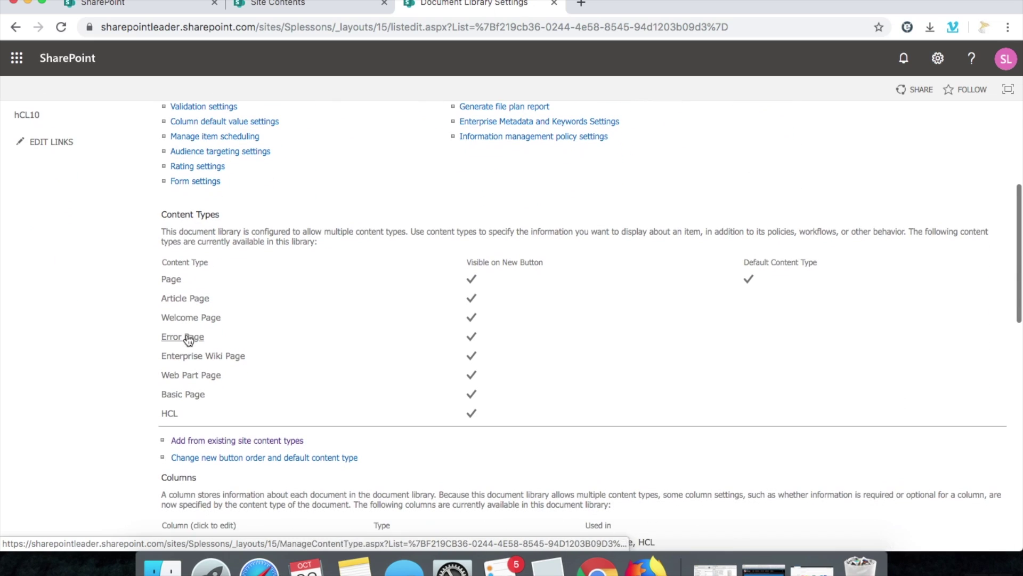
click(267, 442)
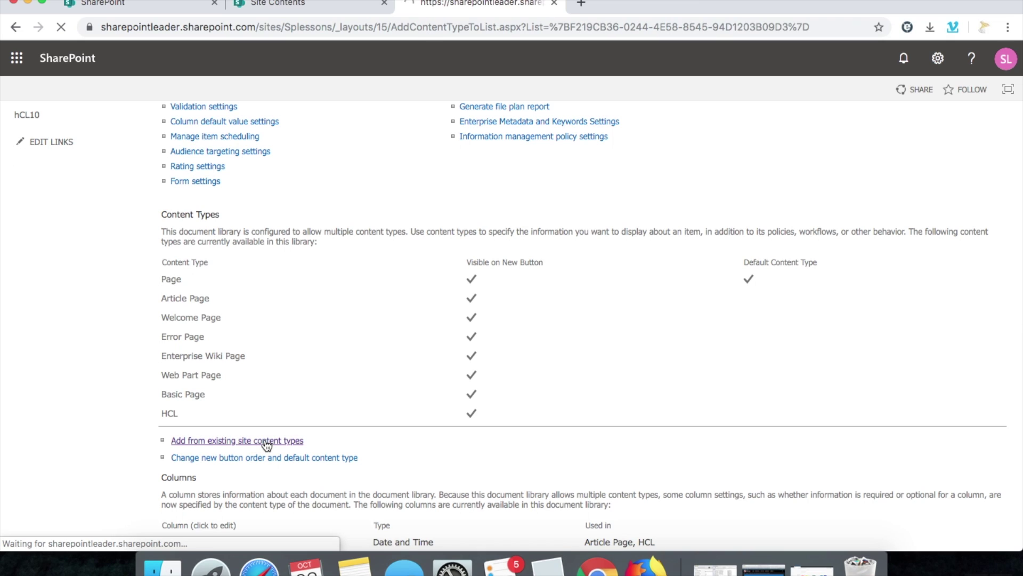
scroll(449, 318, down, 5)
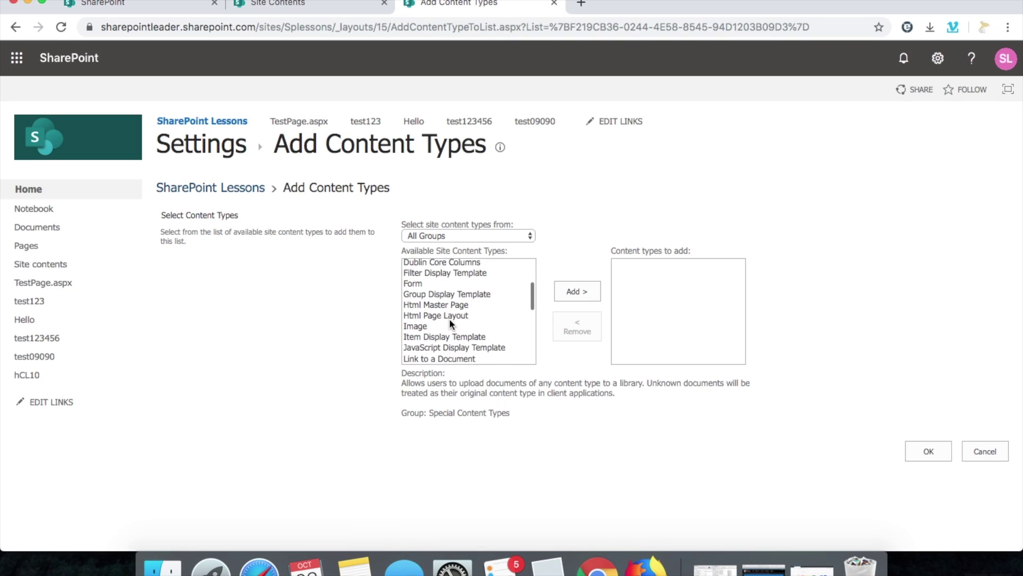
scroll(450, 318, down, 2)
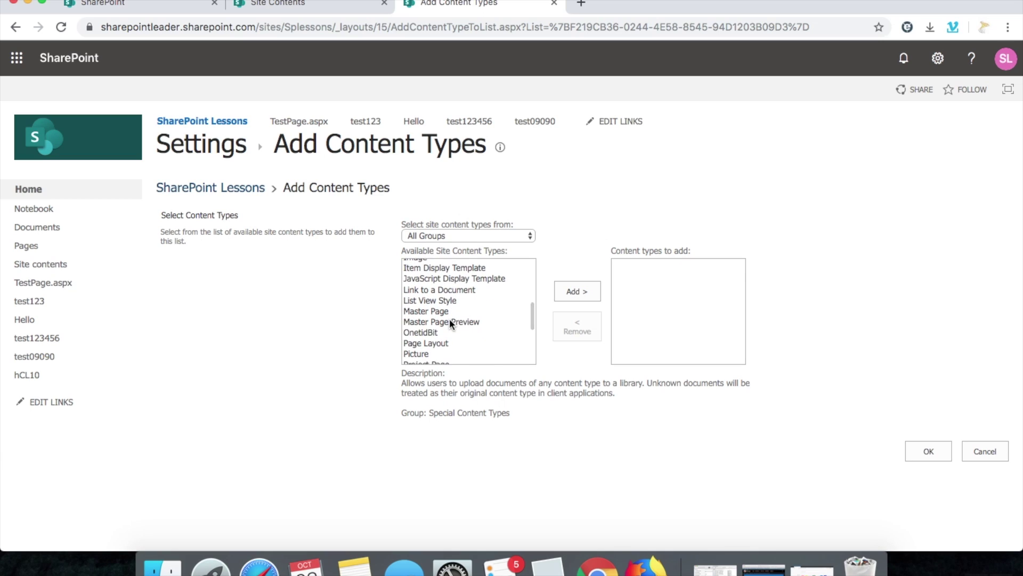
click(426, 336)
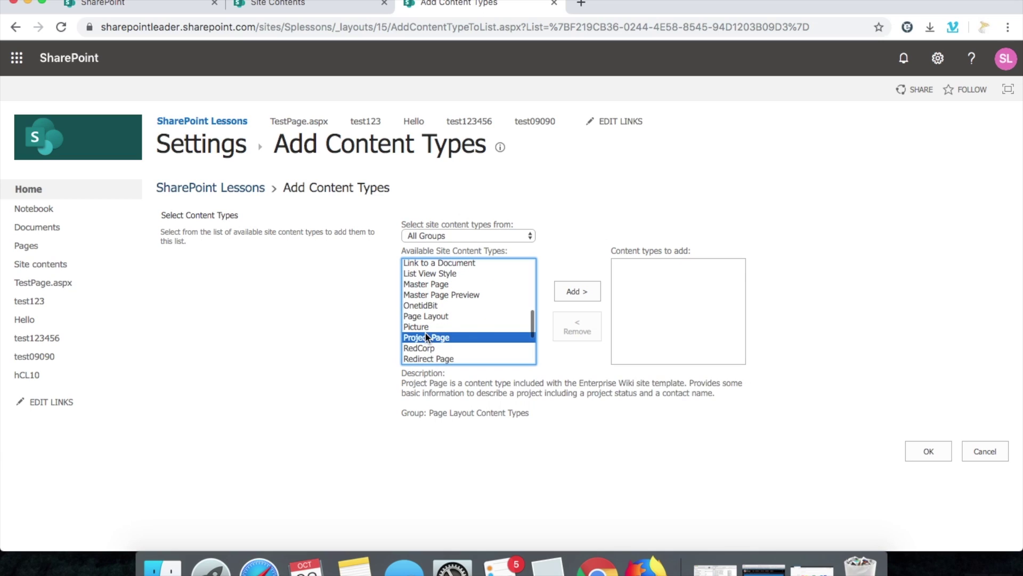
click(584, 292)
click(919, 450)
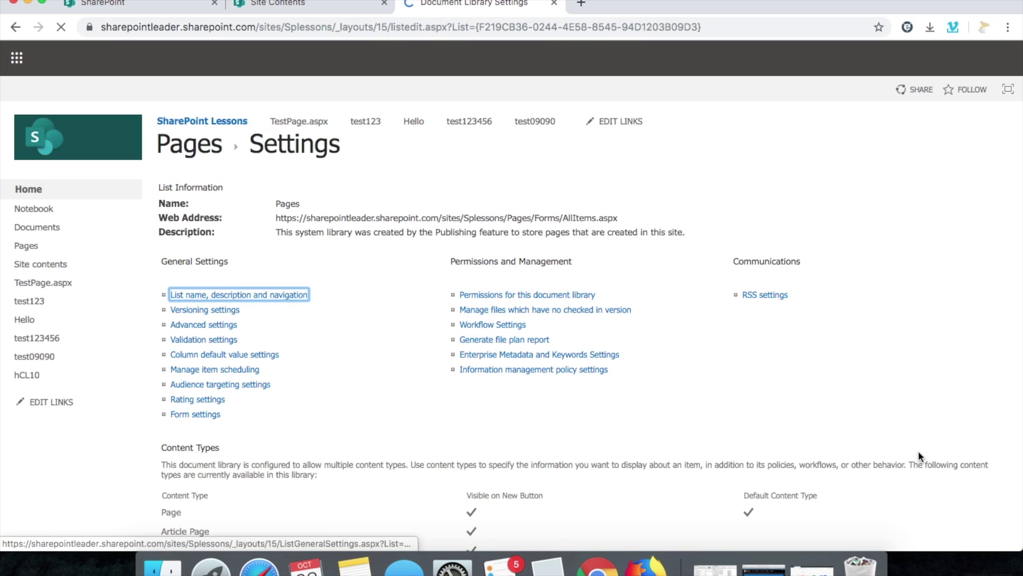
Go back to the Pages library and start a Project Page from the New dropdown
click(191, 151)
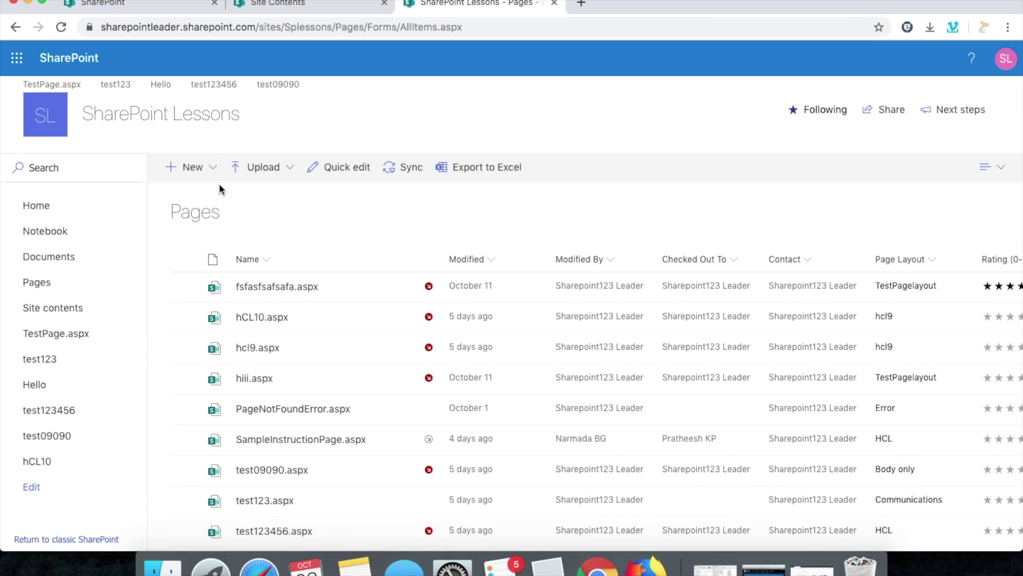
click(216, 171)
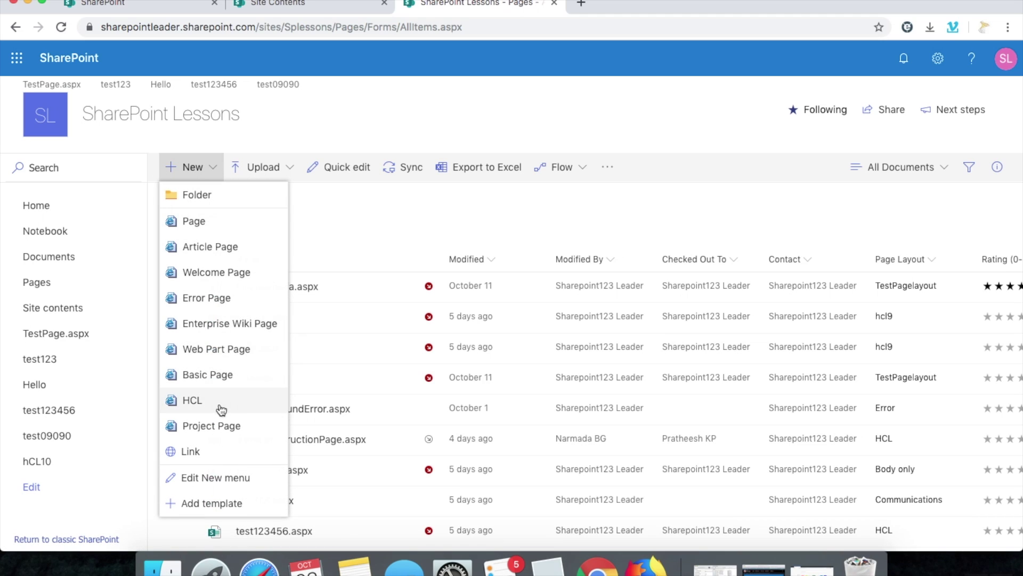
click(214, 432)
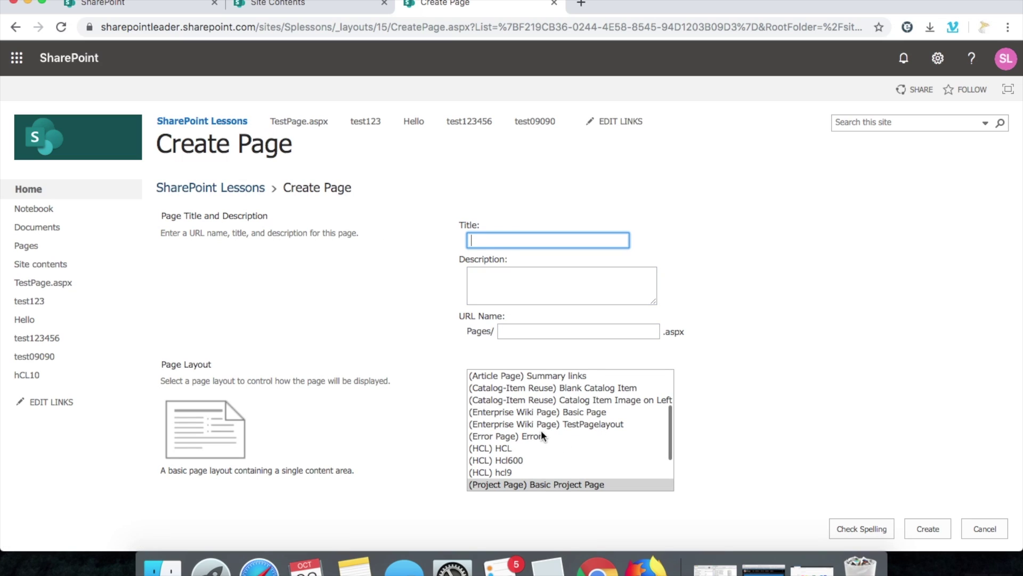
Choose the (RedCorp) RedCorpPagelayout layout and title the new page TestPage999
scroll(533, 407, up, 3)
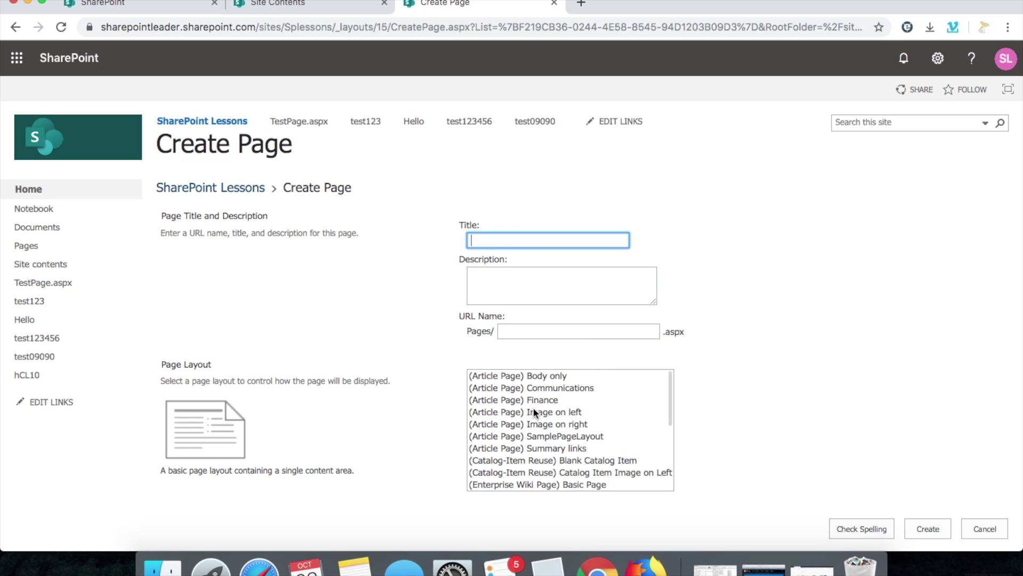
scroll(533, 408, down, 5)
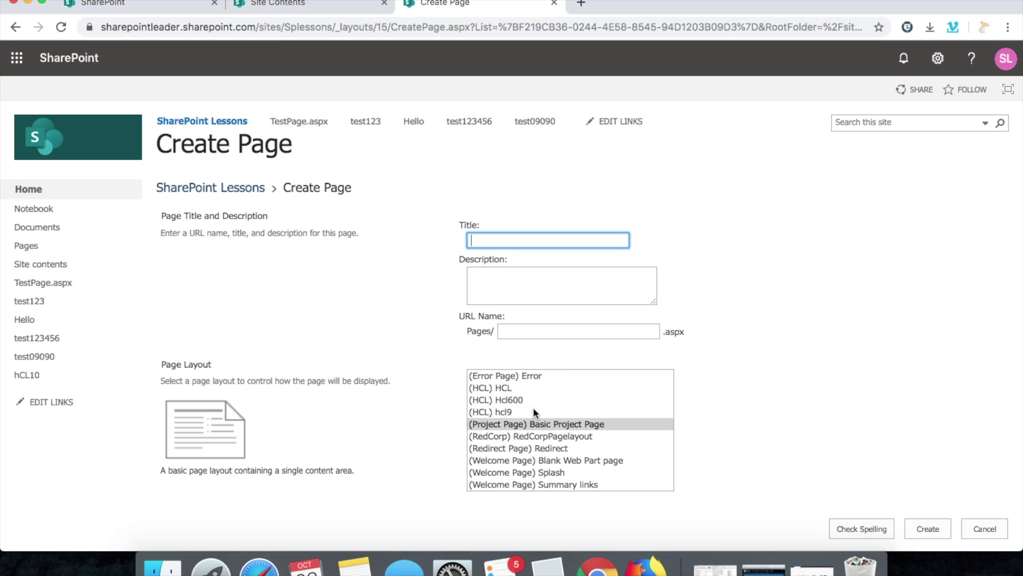
click(575, 437)
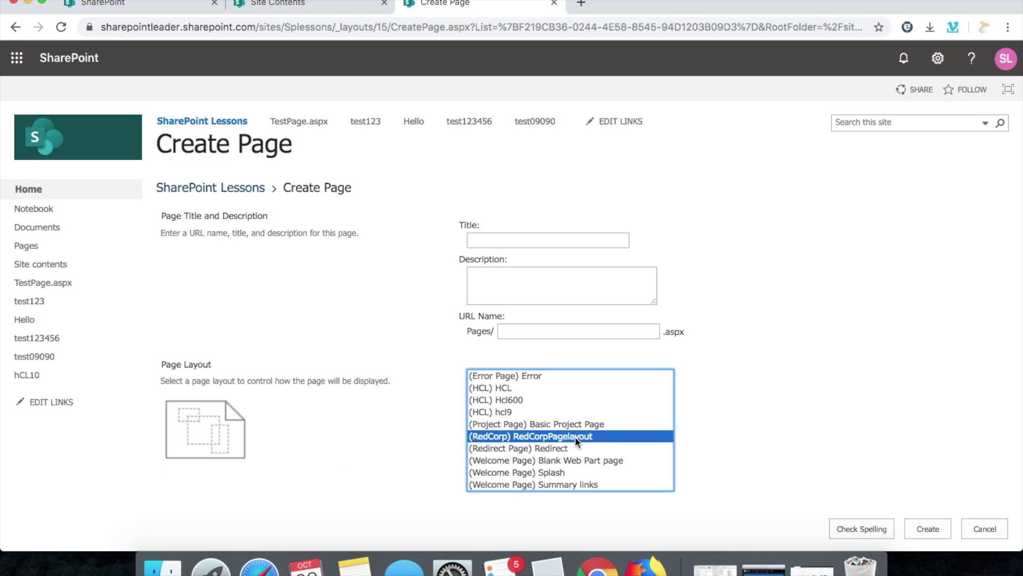
click(518, 241)
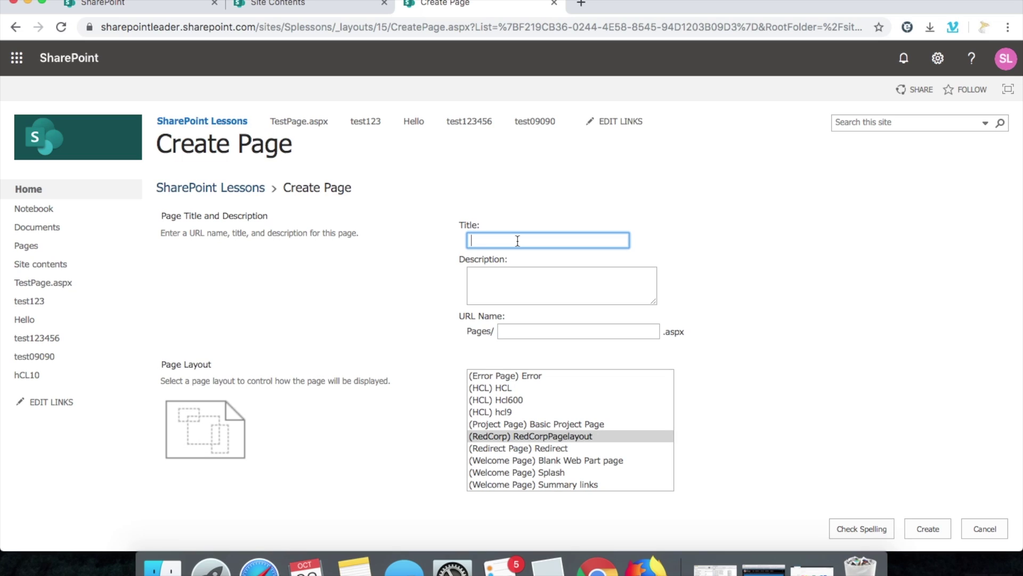
text(TestPage999)
click(471, 274)
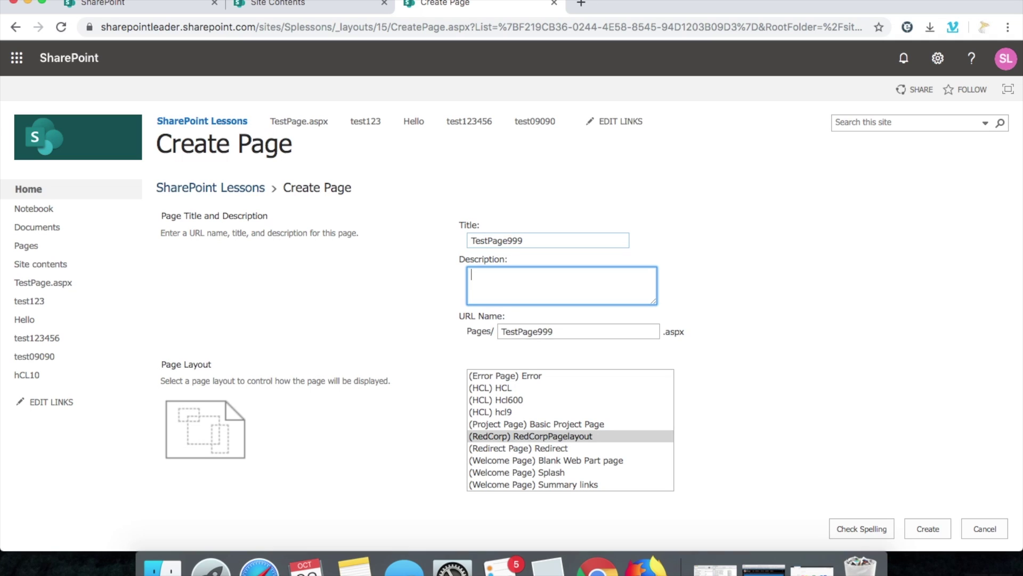
scroll(754, 317, down, 2)
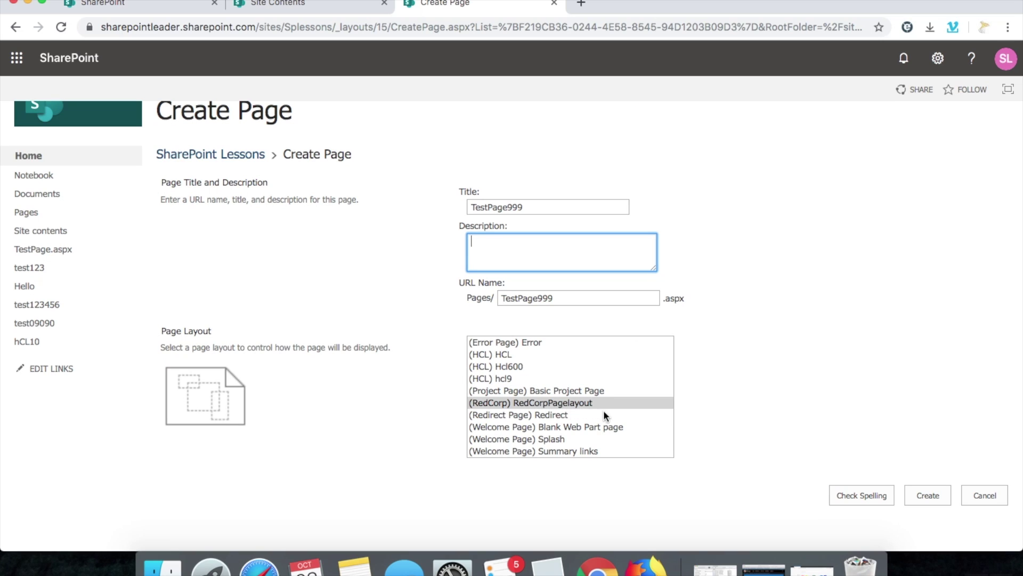
Create TestPage999 and open TestPage999.aspx from the Pages library in a new tab
click(926, 495)
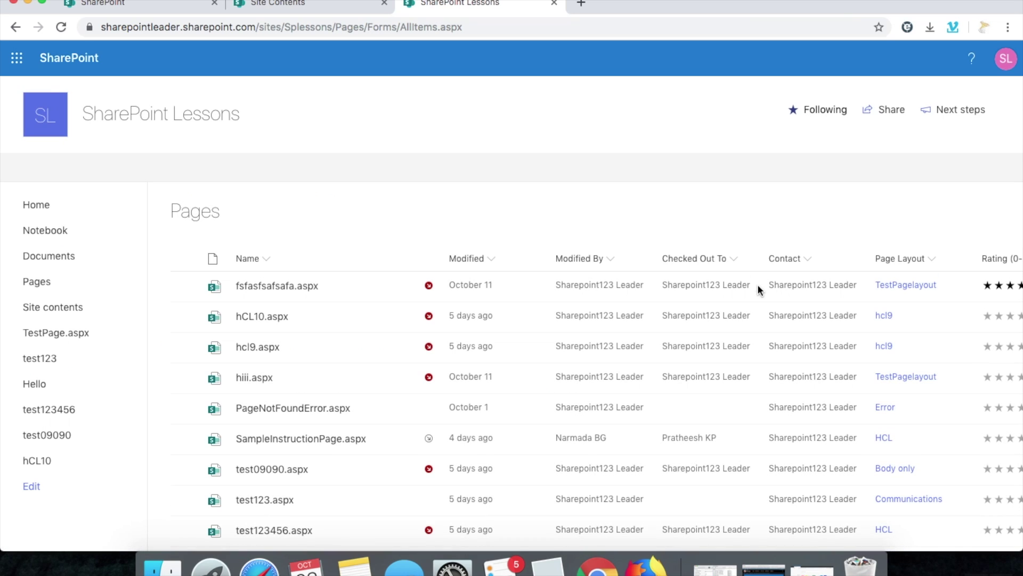
scroll(343, 341, down, 2)
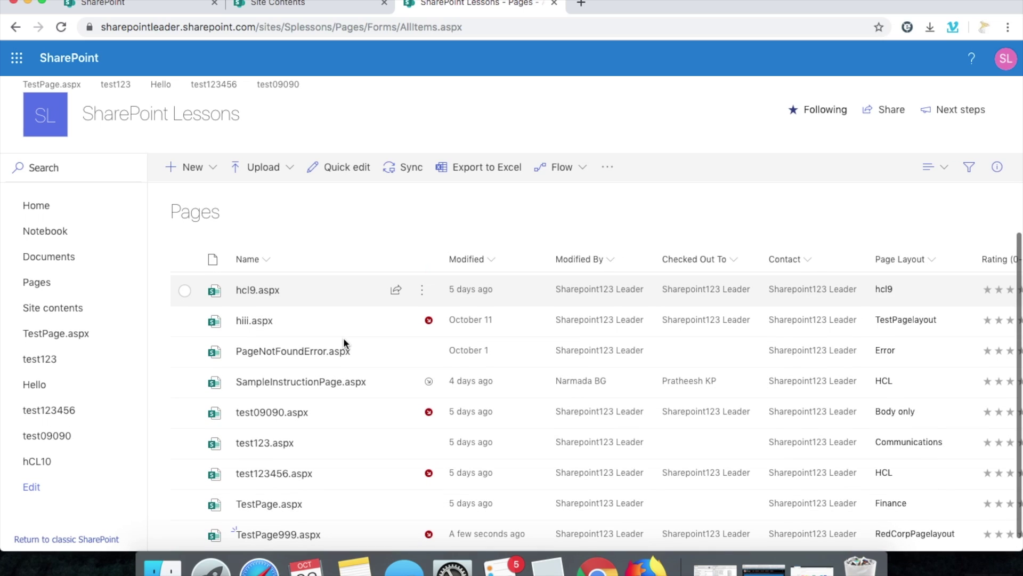
click(288, 534)
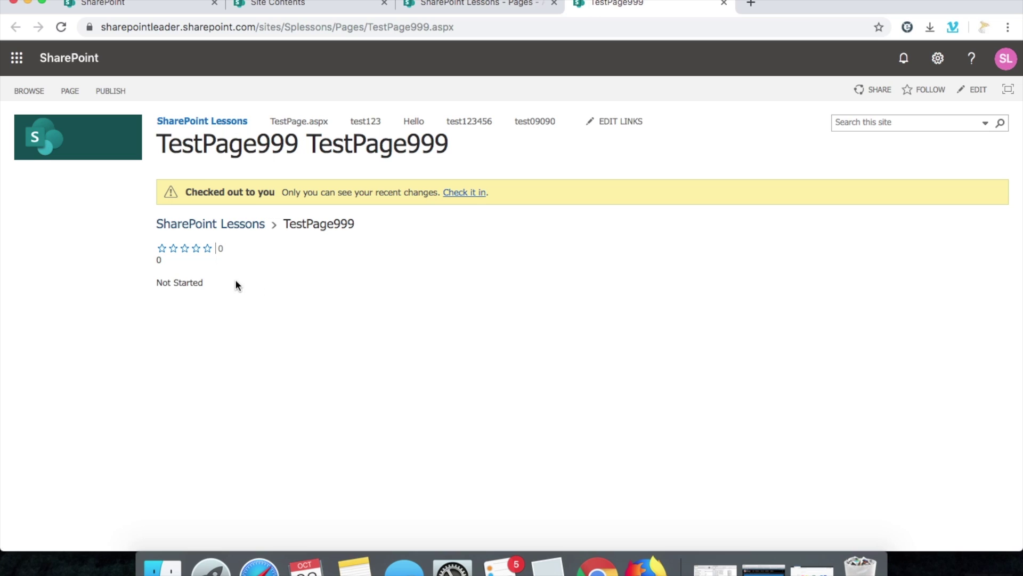
Switch TestPage999 into edit mode using Edit page from the Settings gear menu
click(938, 58)
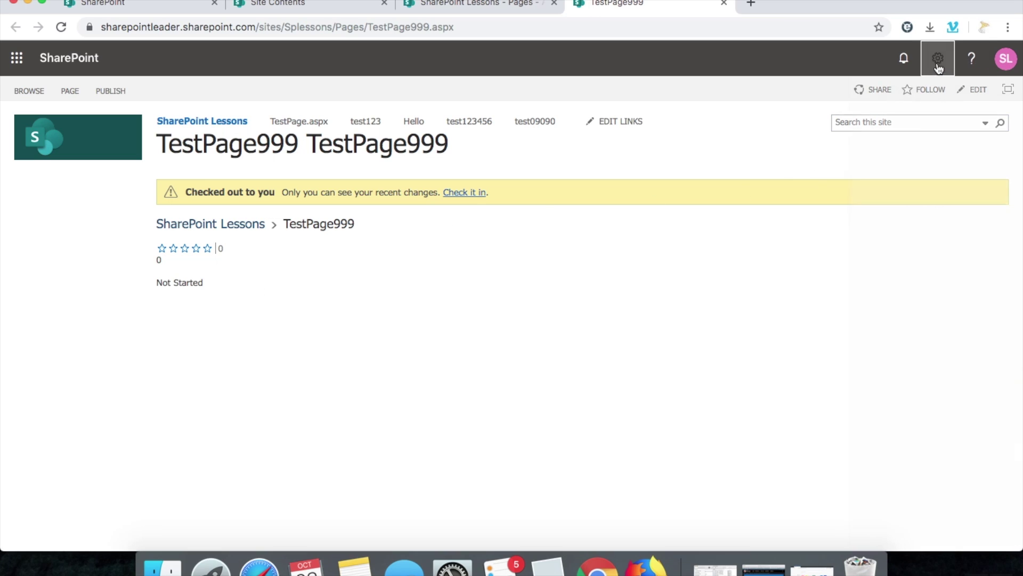
click(833, 190)
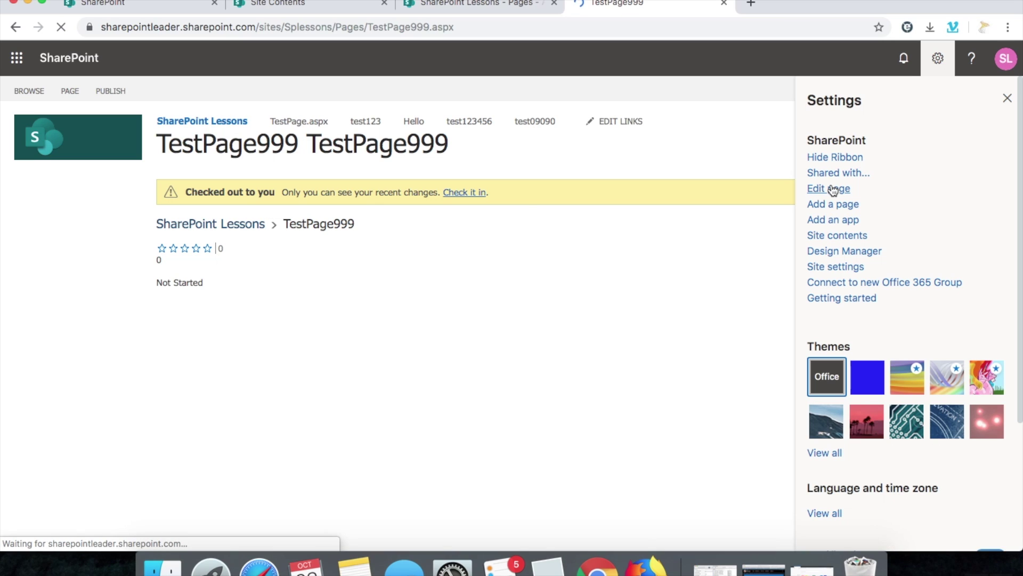
scroll(364, 317, down, 2)
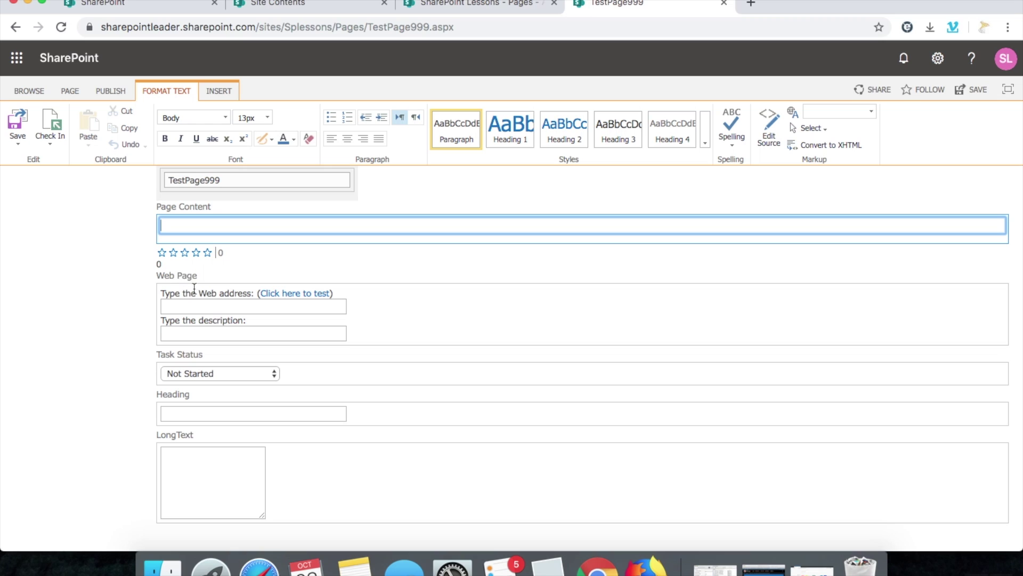
Enter Heading 'Topmost countries' and LongText 'Countries description of all Topmost countries'
scroll(198, 301, up, 3)
scroll(199, 304, up, 1)
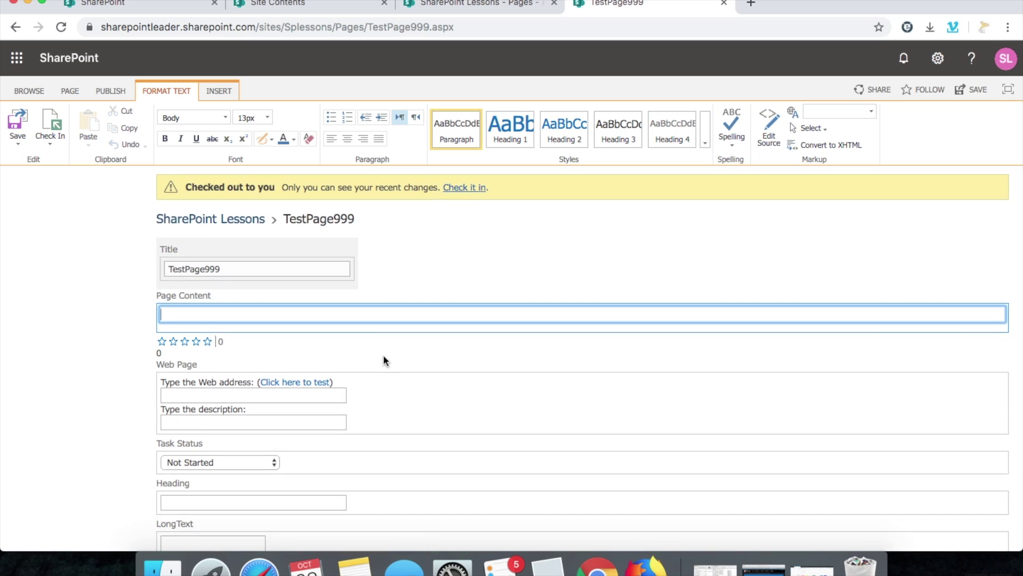
scroll(384, 359, down, 4)
click(252, 413)
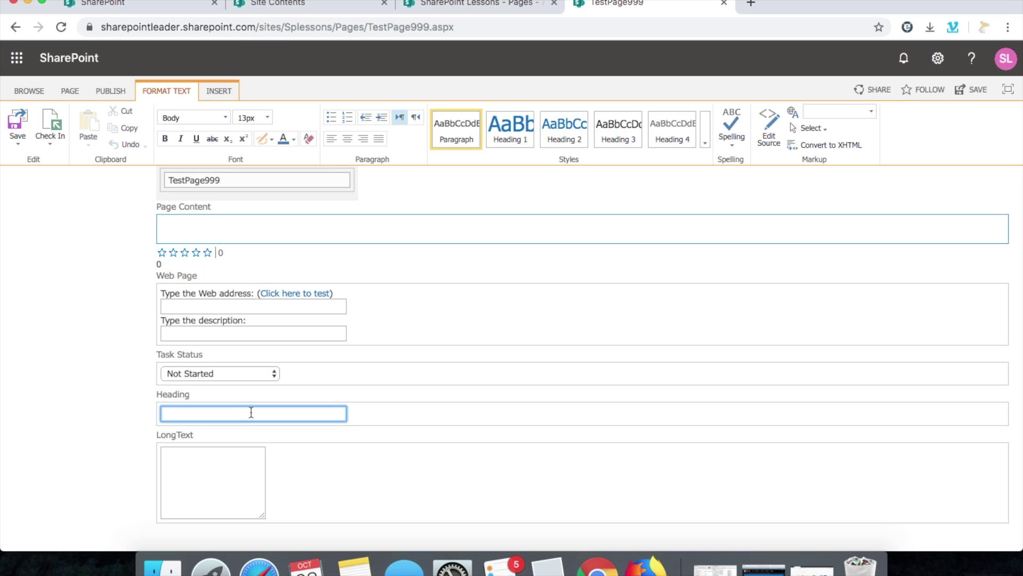
text(Topmost countries)
click(216, 481)
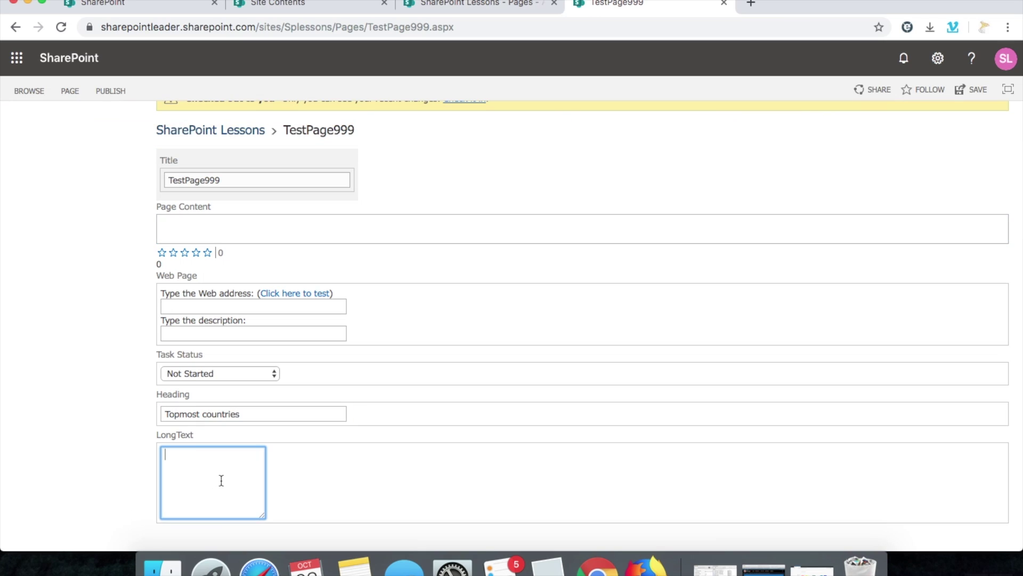
text(Countries description)
text(of)
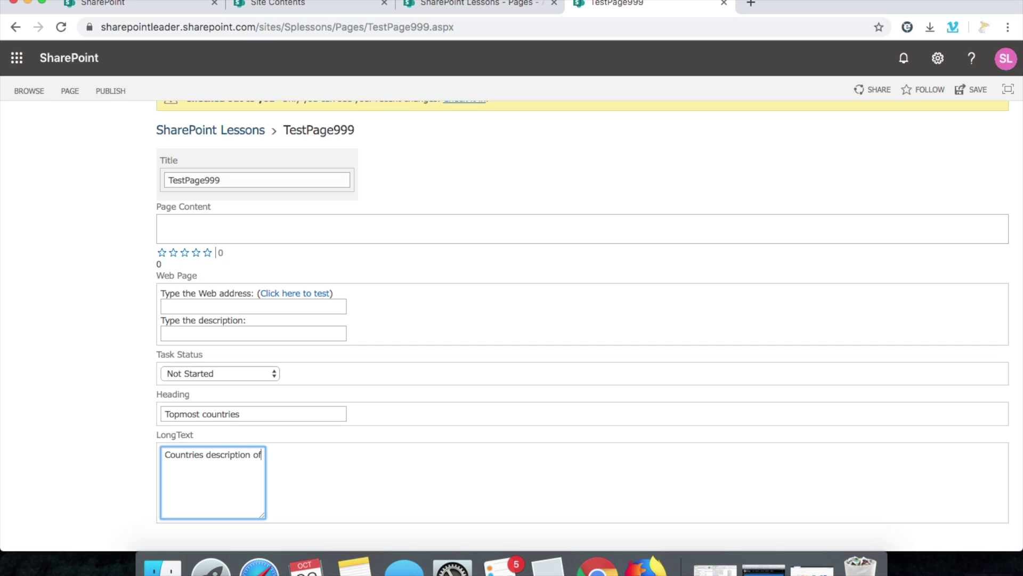
text( all Topmost countries)
Save the edited TestPage999 from the PAGE commands
scroll(482, 334, up, 3)
scroll(482, 334, down, 3)
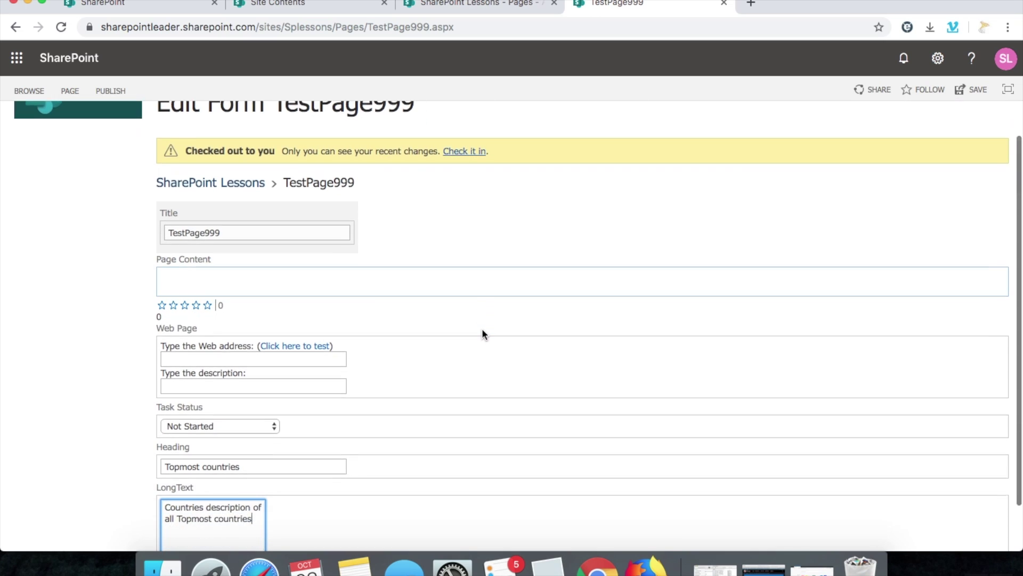
scroll(482, 329, up, 3)
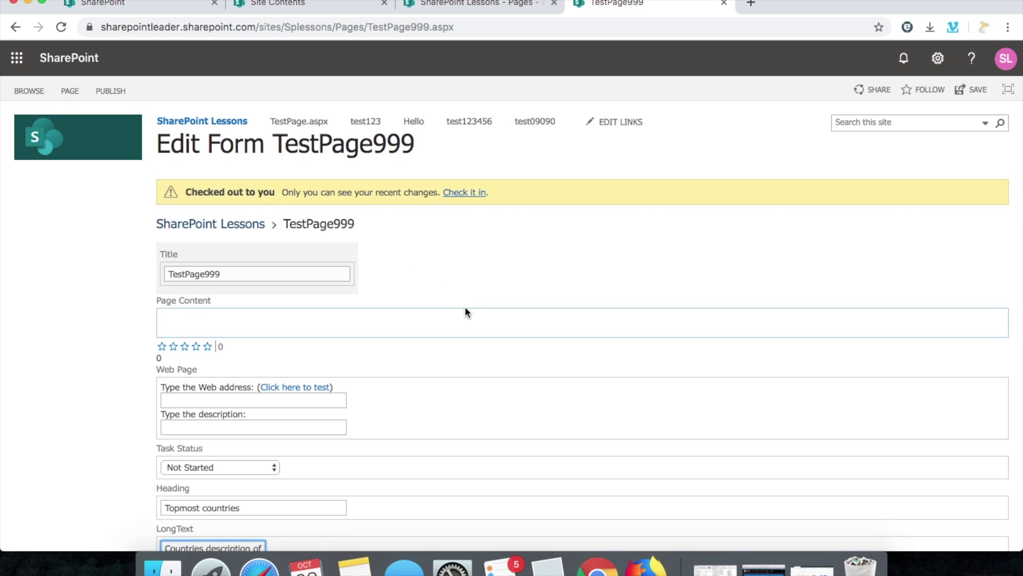
scroll(465, 313, down, 3)
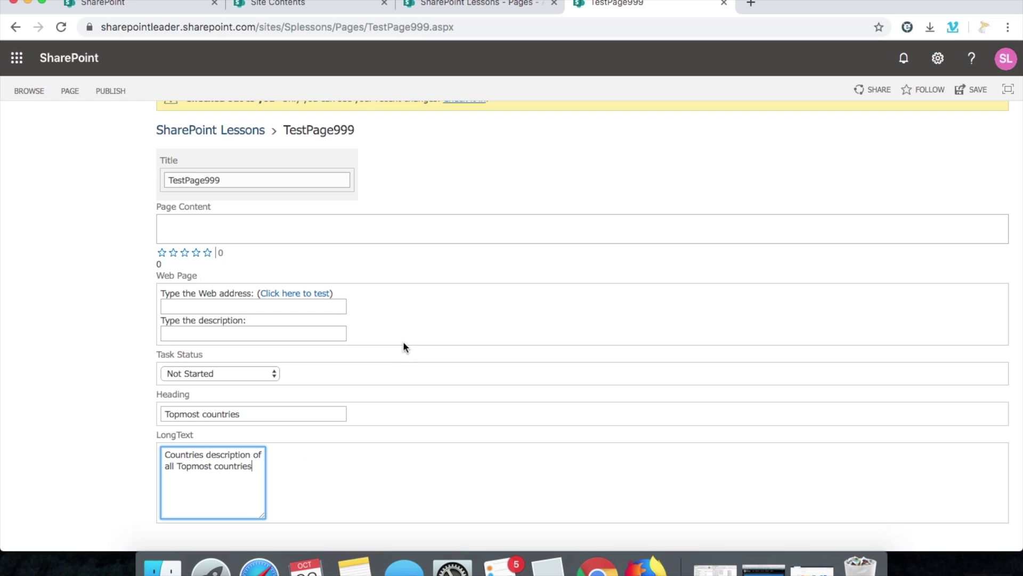
scroll(3, 143, up, 3)
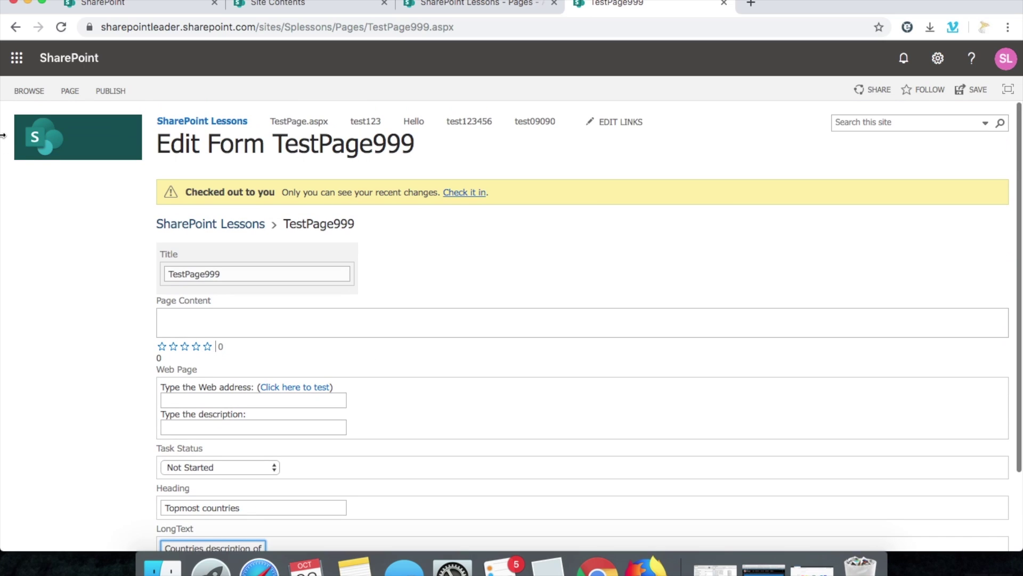
click(68, 89)
click(17, 120)
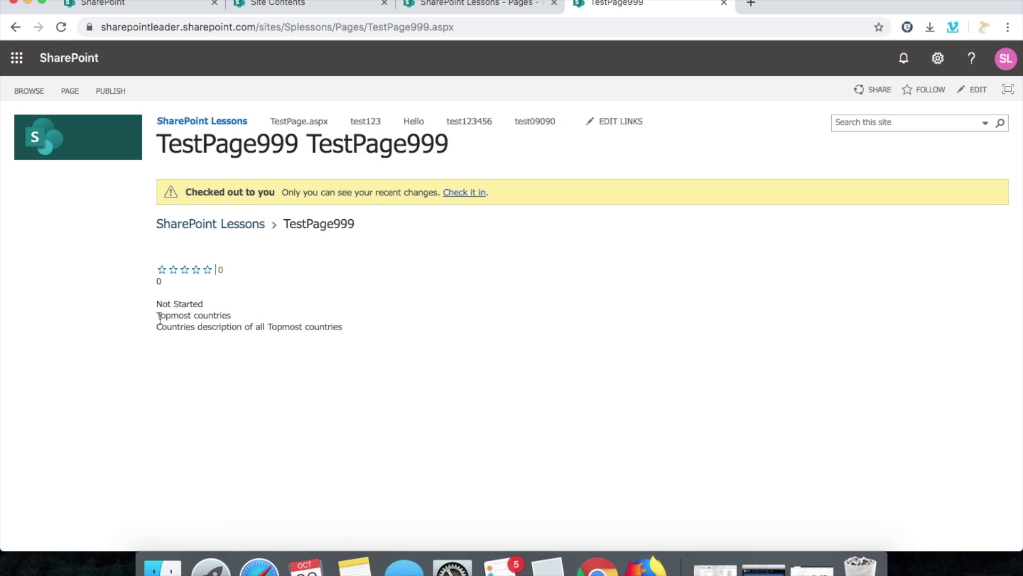
Check the saved Heading and LongText text on TestPage999, then bring up site settings
drag(156, 315, 354, 328)
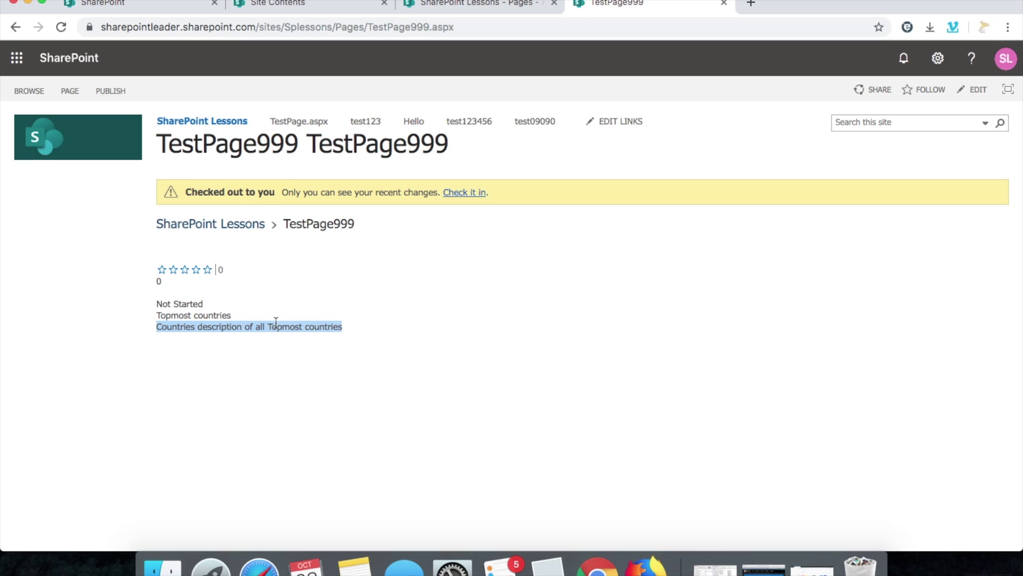
click(938, 59)
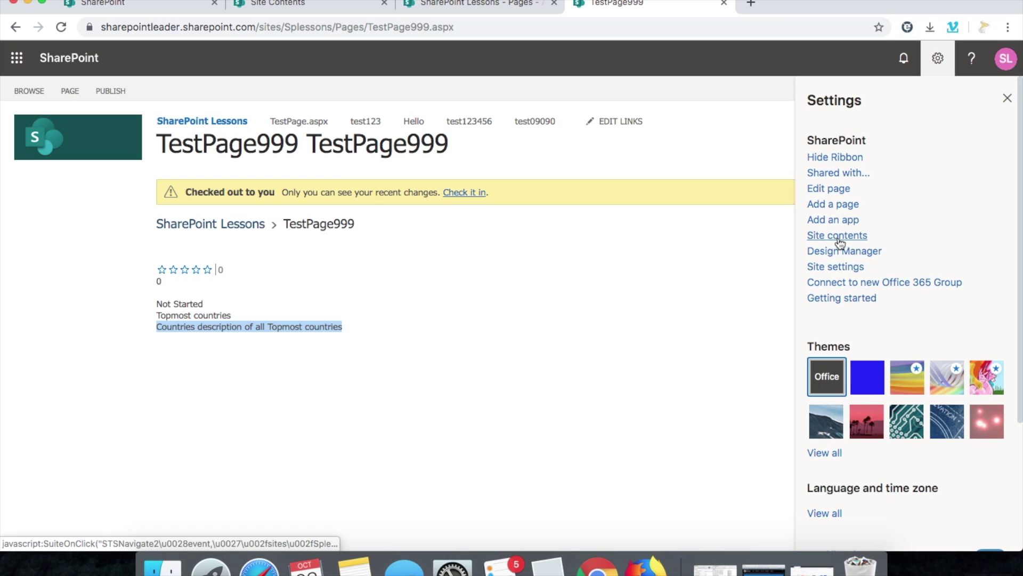
Reopen TestPage999 for editing and review its saved Heading and LongText fields
click(837, 190)
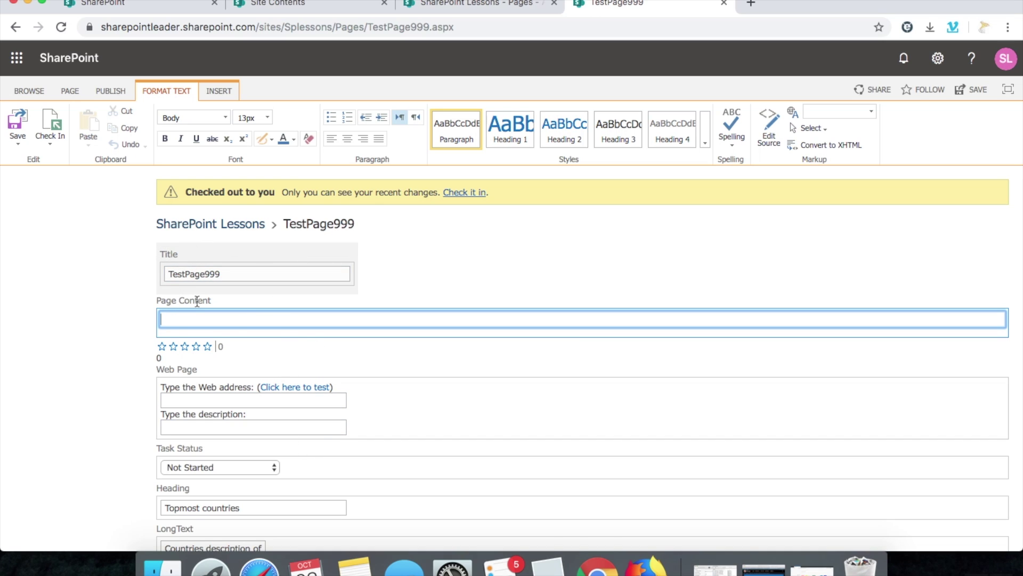
scroll(207, 367, down, 2)
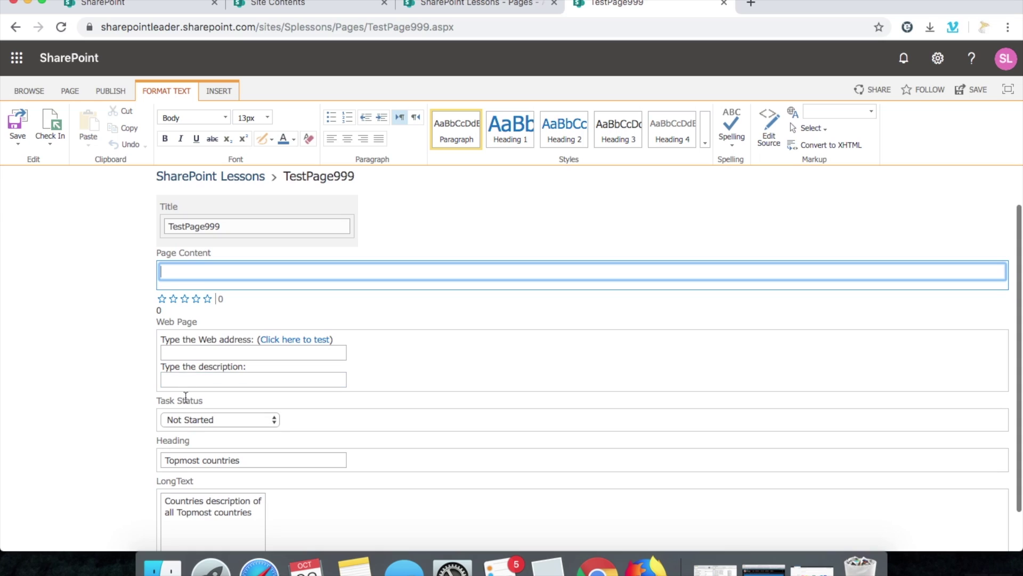
scroll(185, 398, down, 2)
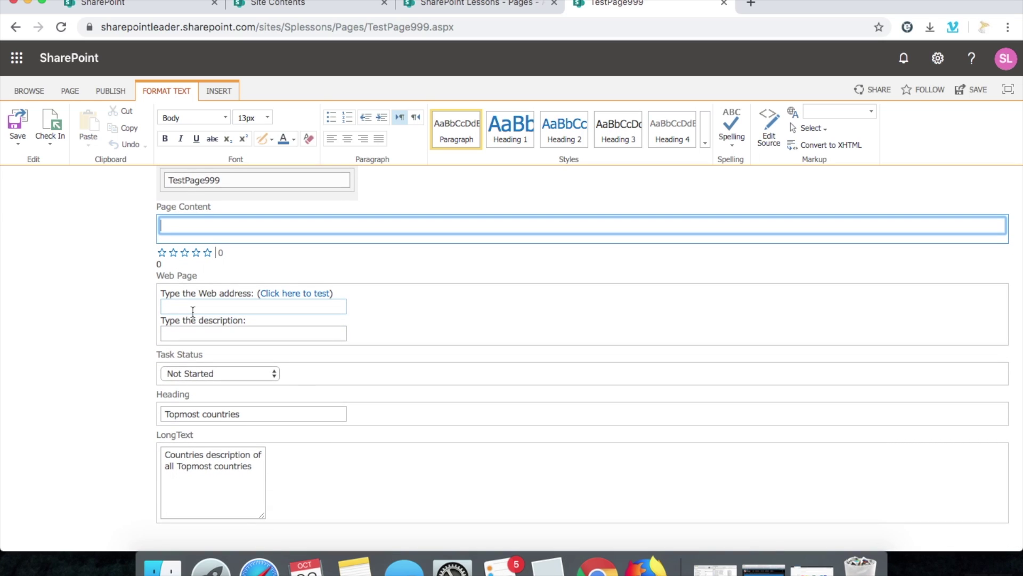
Open the Pages library settings, then go to the Design Manager from the gear menu
click(458, 6)
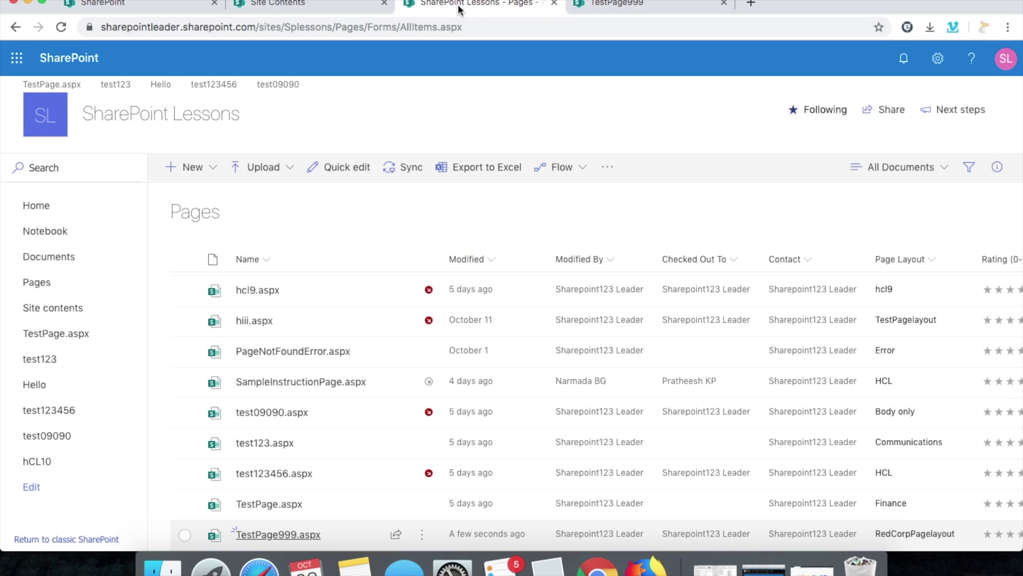
click(313, 5)
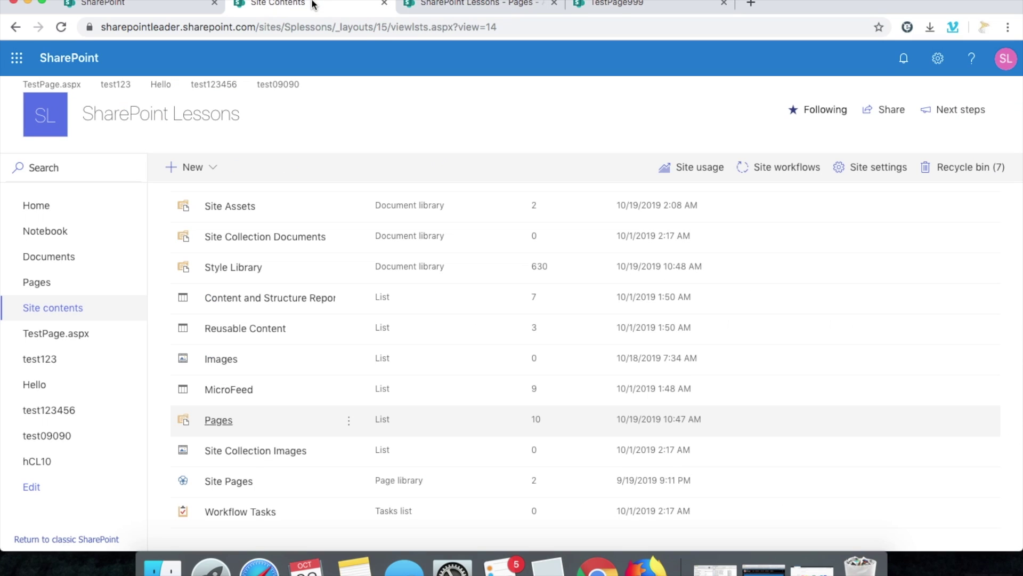
click(939, 62)
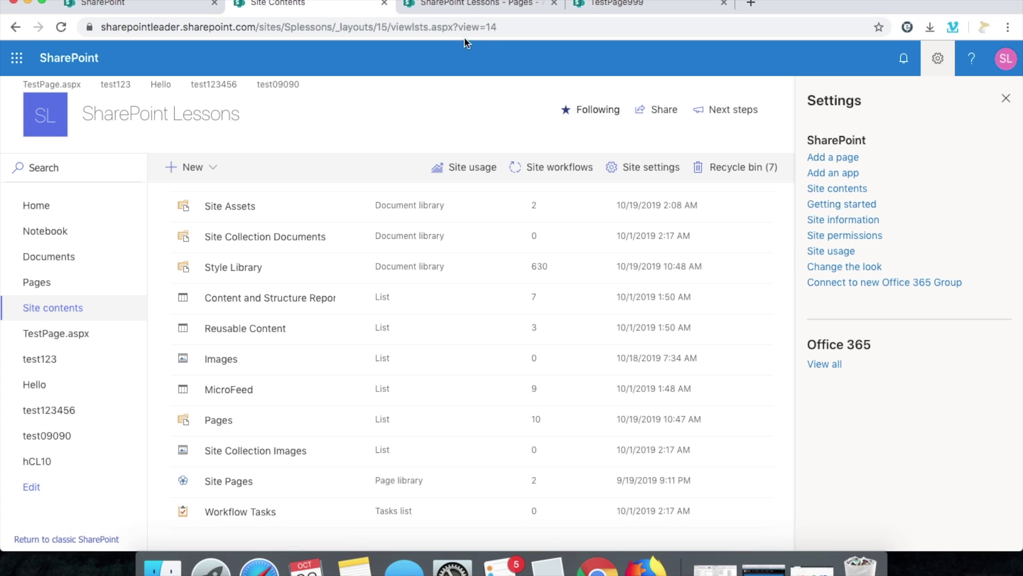
click(485, 5)
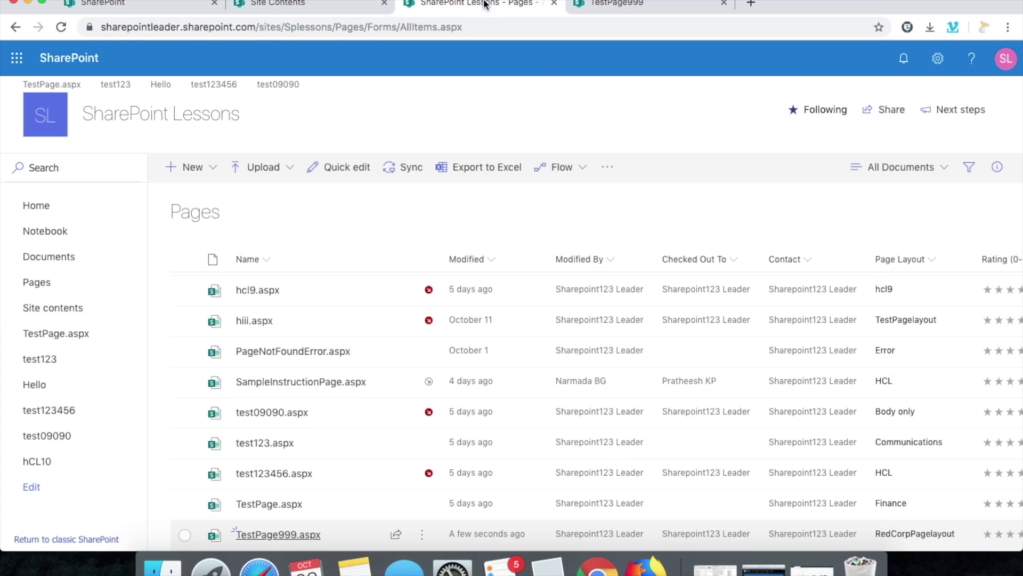
click(939, 63)
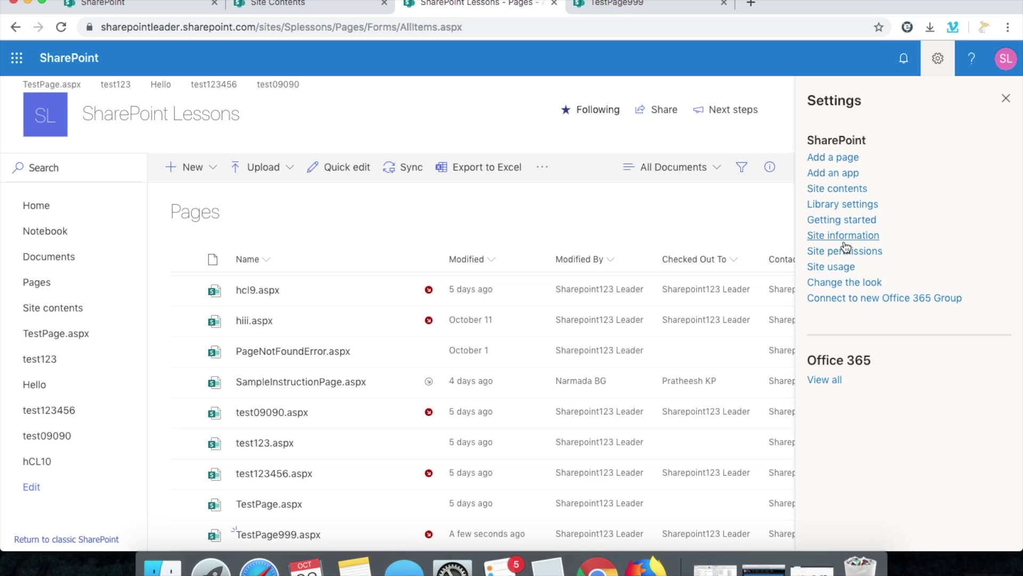
click(840, 204)
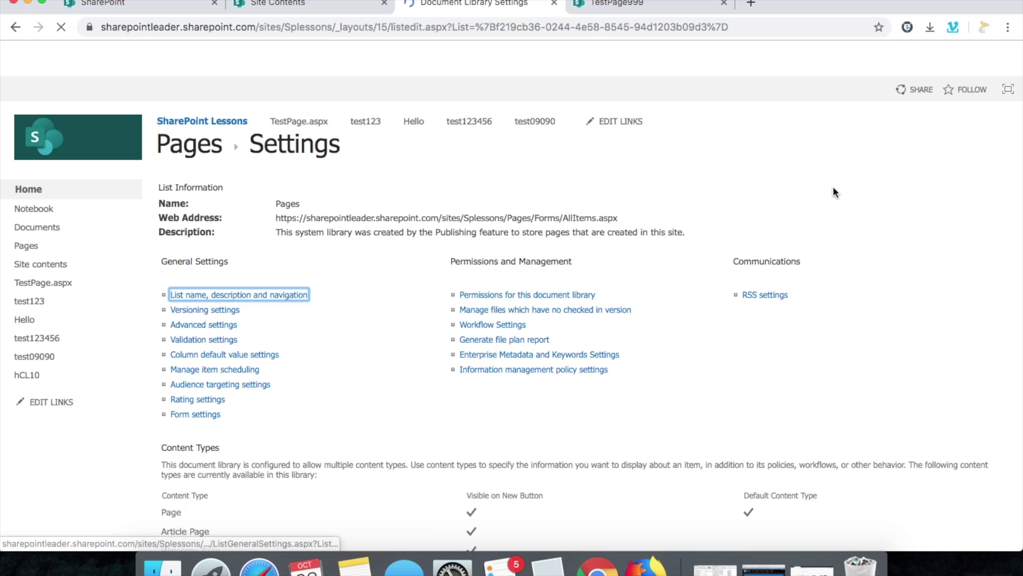
click(938, 59)
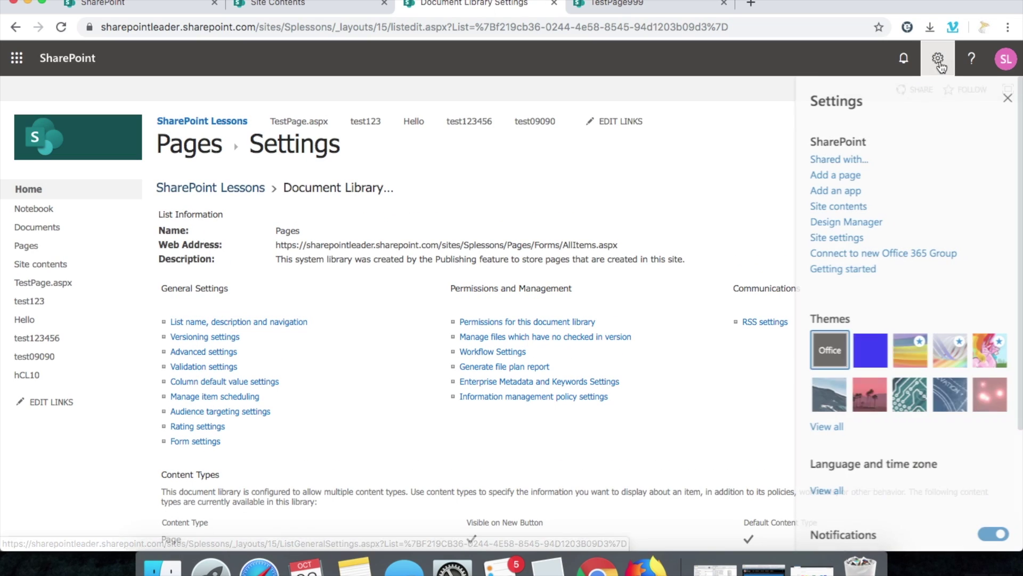
click(849, 223)
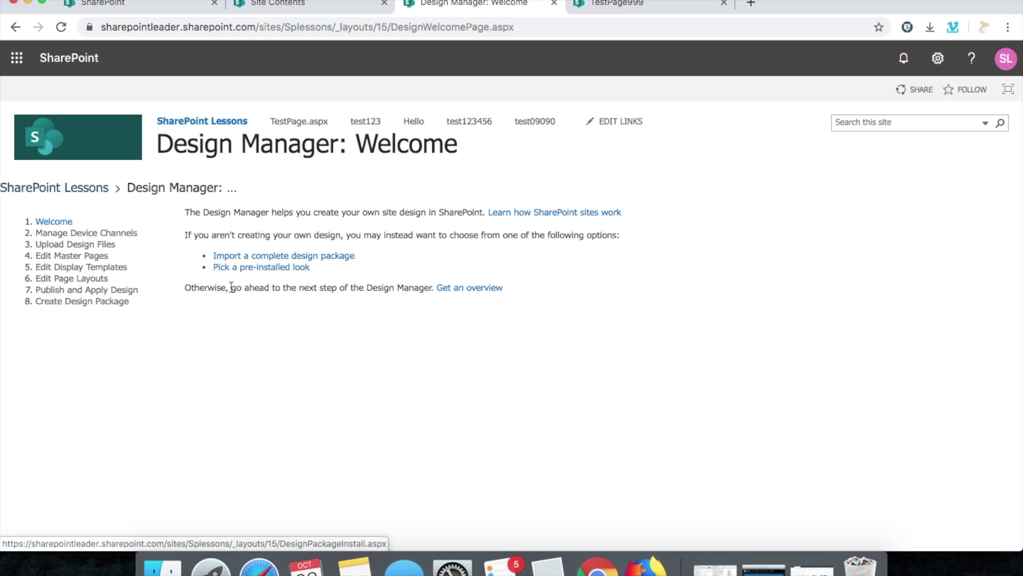
Download RedCorpPagelayout.html from the Design Manager's Edit Page Layouts list
click(79, 283)
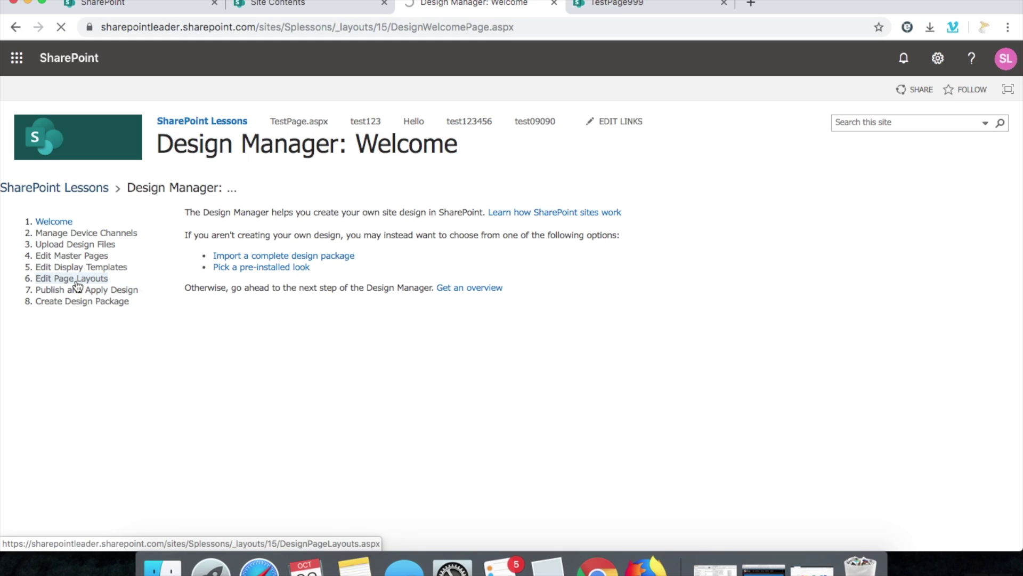
click(367, 428)
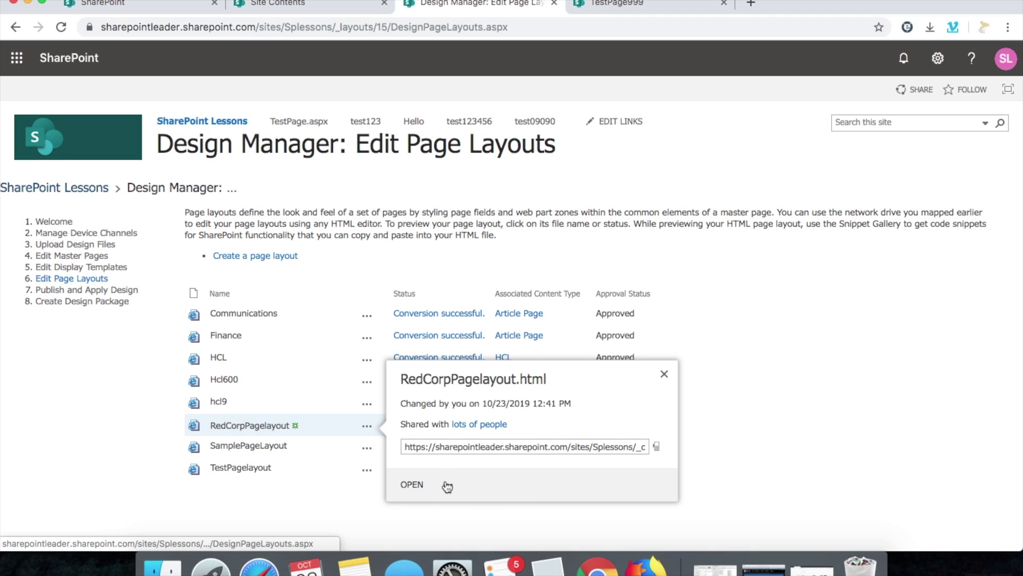
click(446, 485)
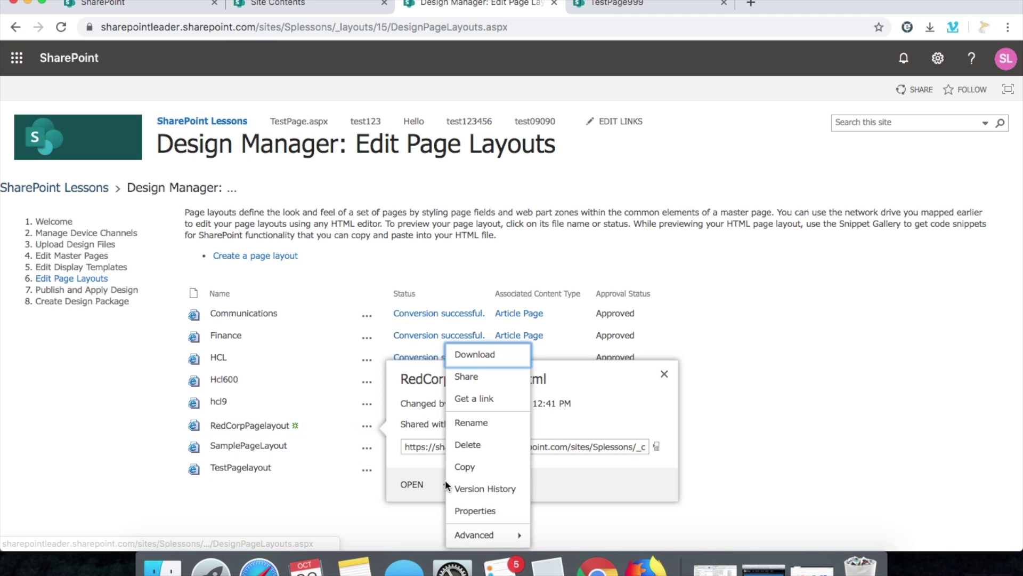
click(486, 351)
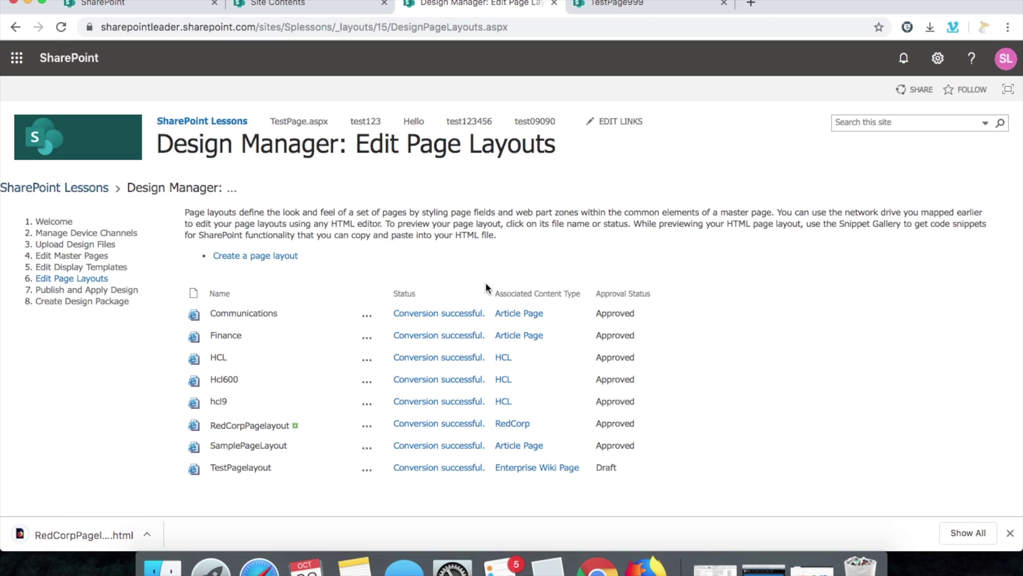
Show the downloaded RedCorpPagelayout.html in the Downloads folder in Finder
click(645, 4)
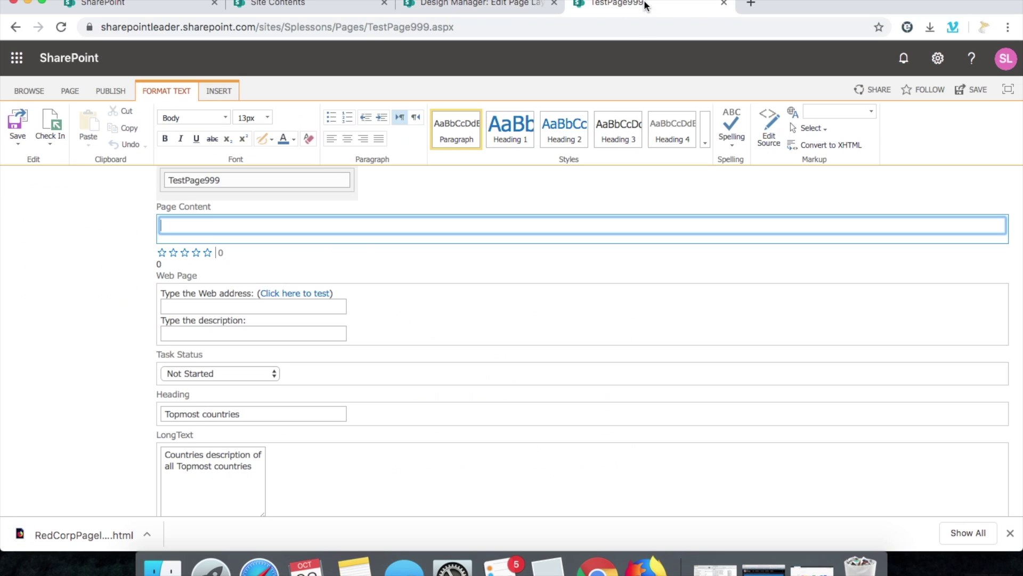
click(145, 536)
click(186, 510)
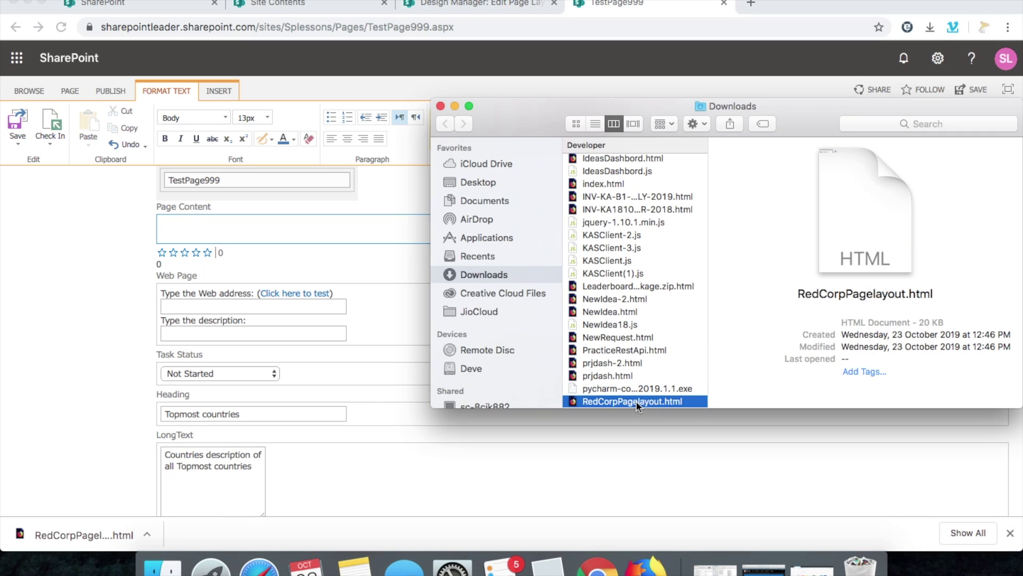
Check the file's context menu, then bring up Launchpad's list of installed apps
right_click(636, 402)
mouse_move(750, 281)
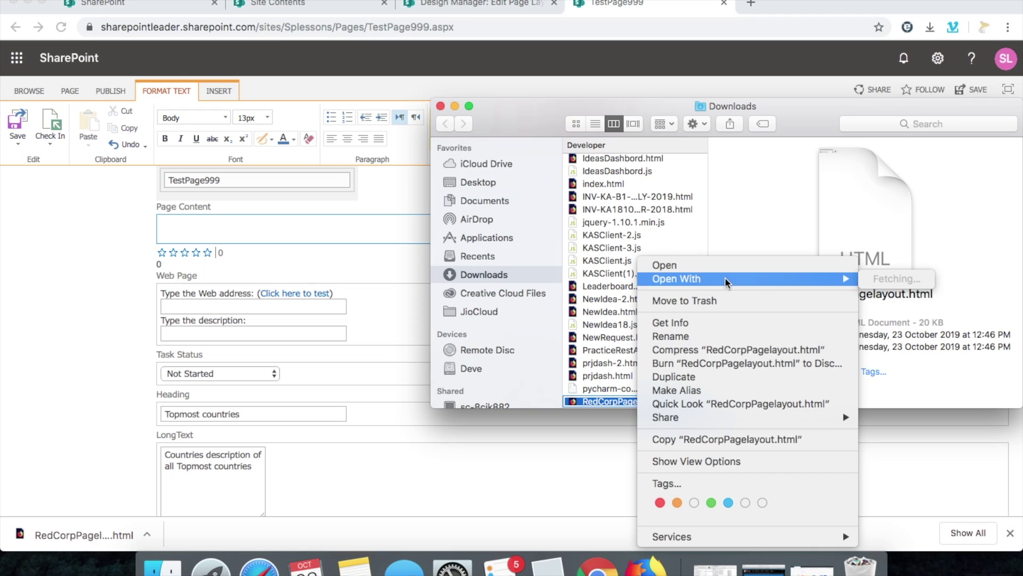
click(211, 566)
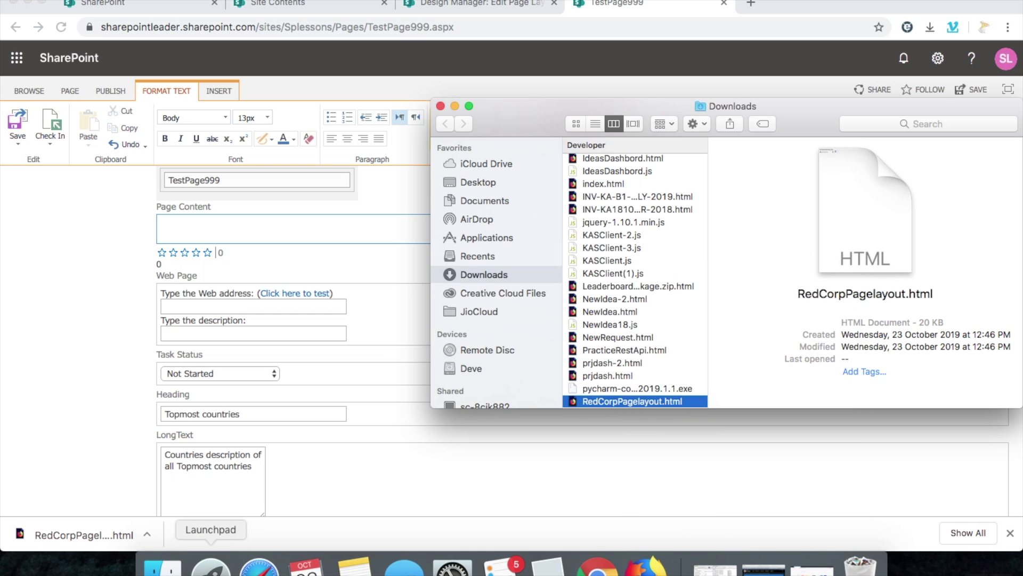
click(211, 566)
Launch Visual Studio Code beside the Downloads folder and open RedCorpPagelayout.html in it
scroll(461, 350, left, 3)
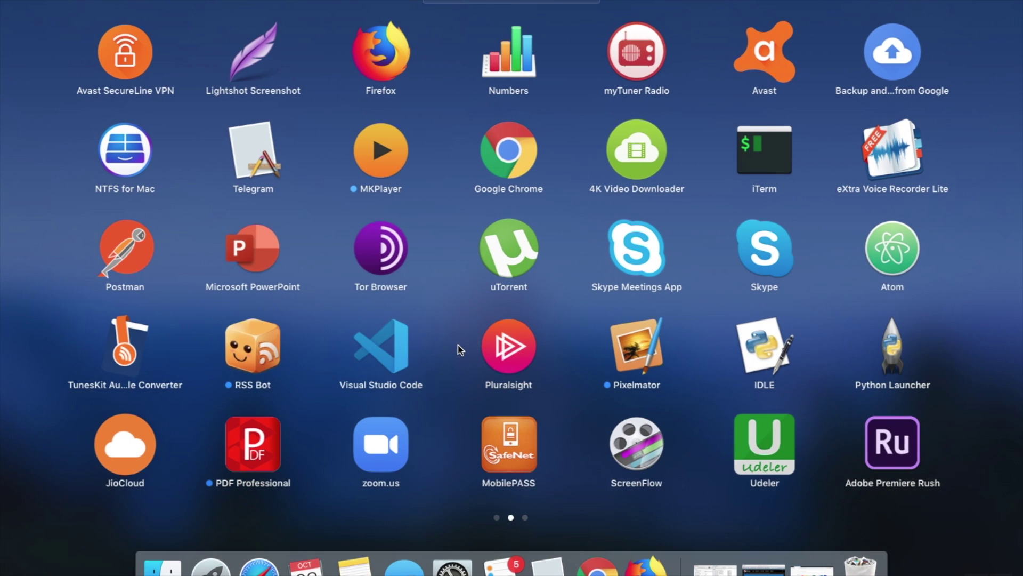
click(369, 342)
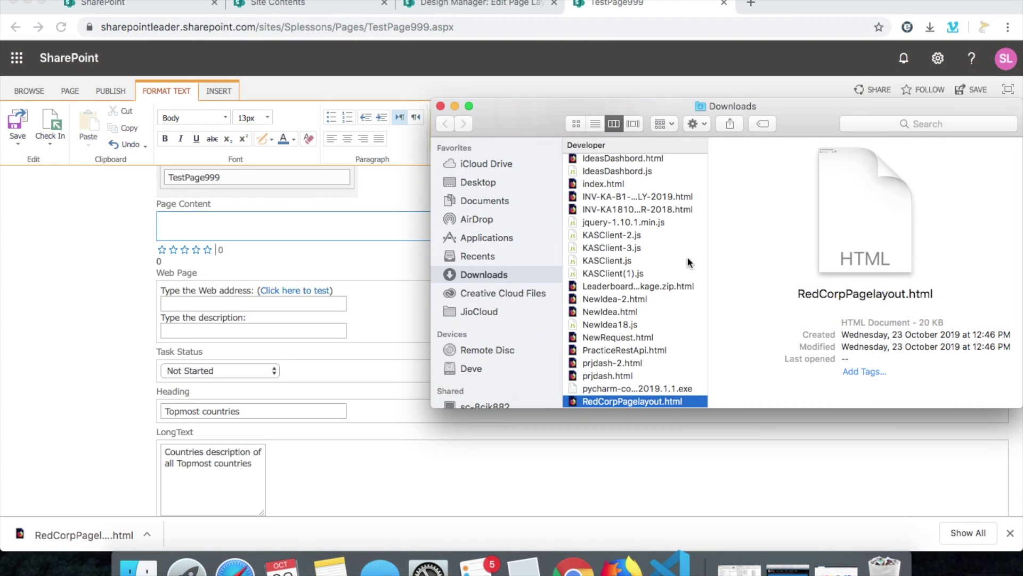
drag(808, 107, 408, 137)
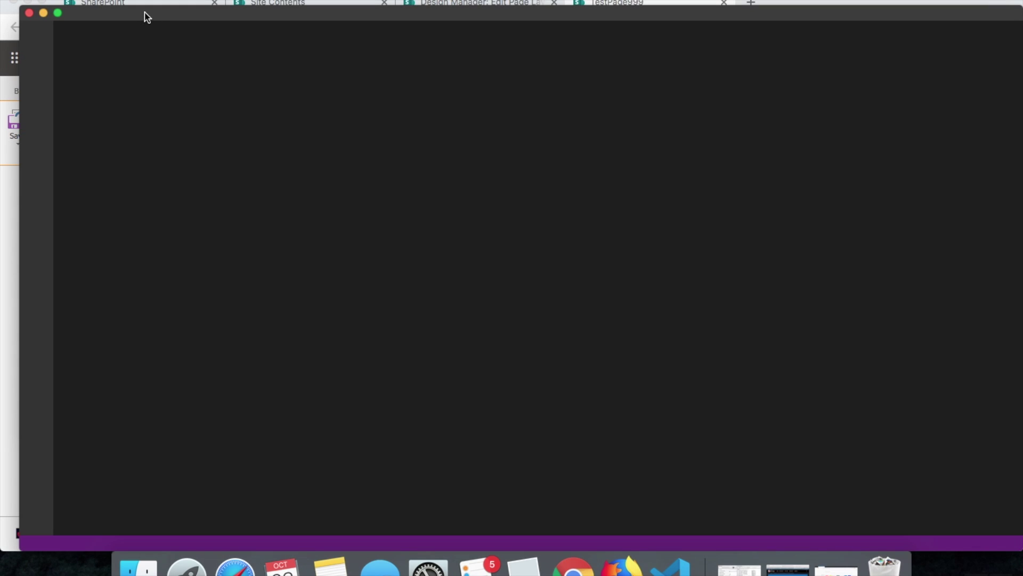
drag(147, 17, 536, 10)
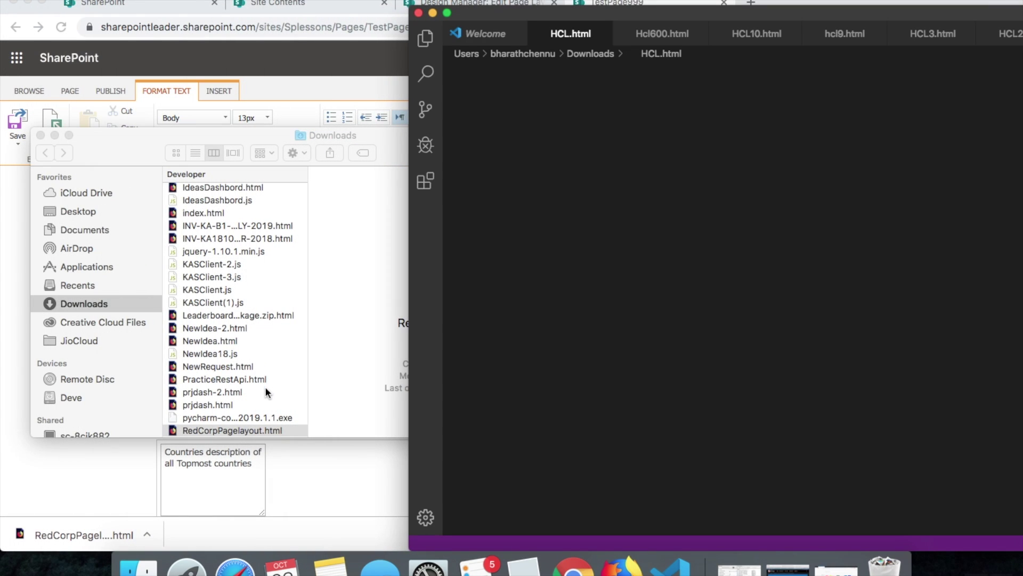
scroll(250, 397, up, 1)
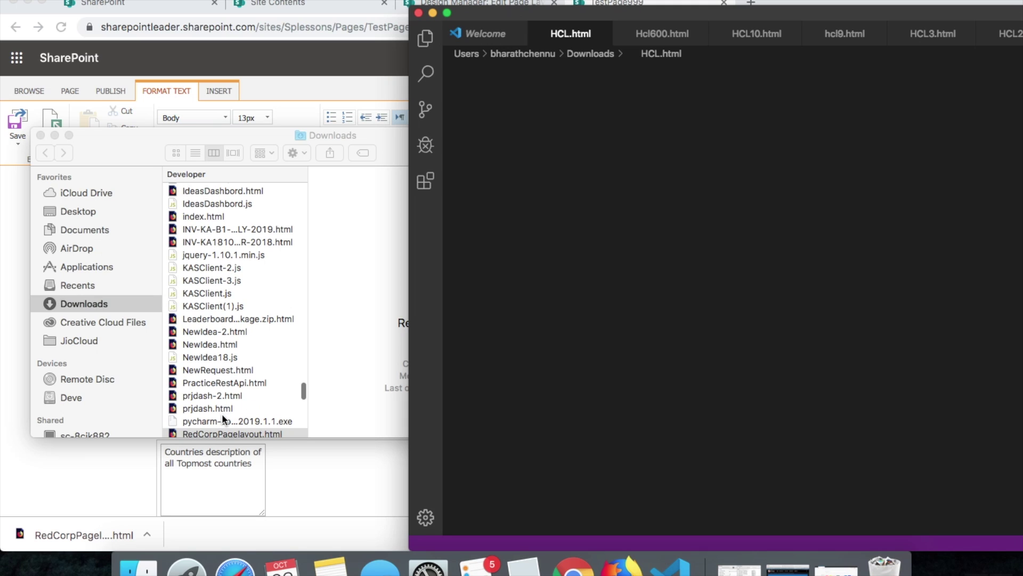
drag(215, 430, 679, 209)
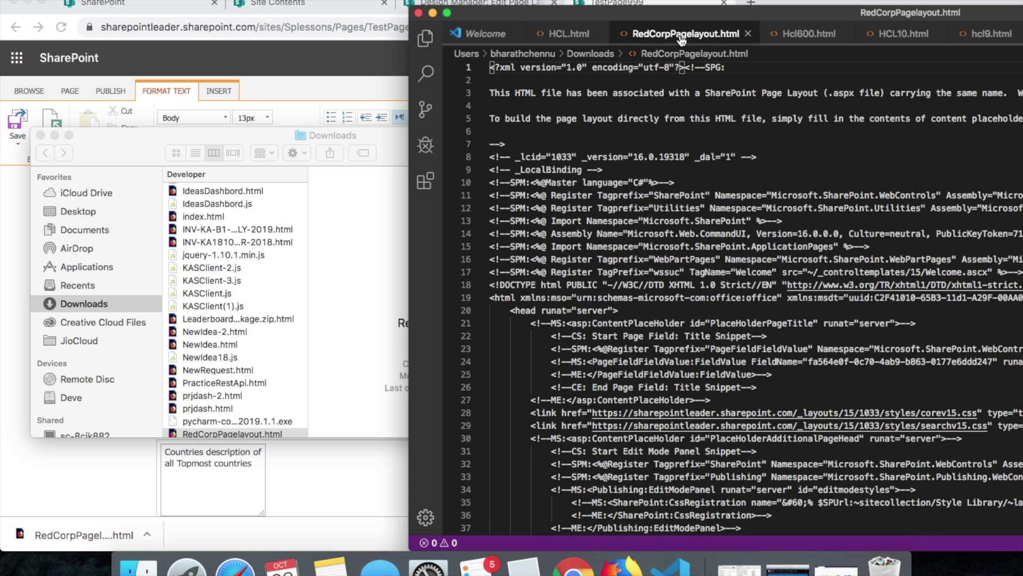
Close HCL.html, Hcl600.html and all tabs right of RedCorpPagelayout.html, then minimize Finder
click(598, 34)
click(763, 34)
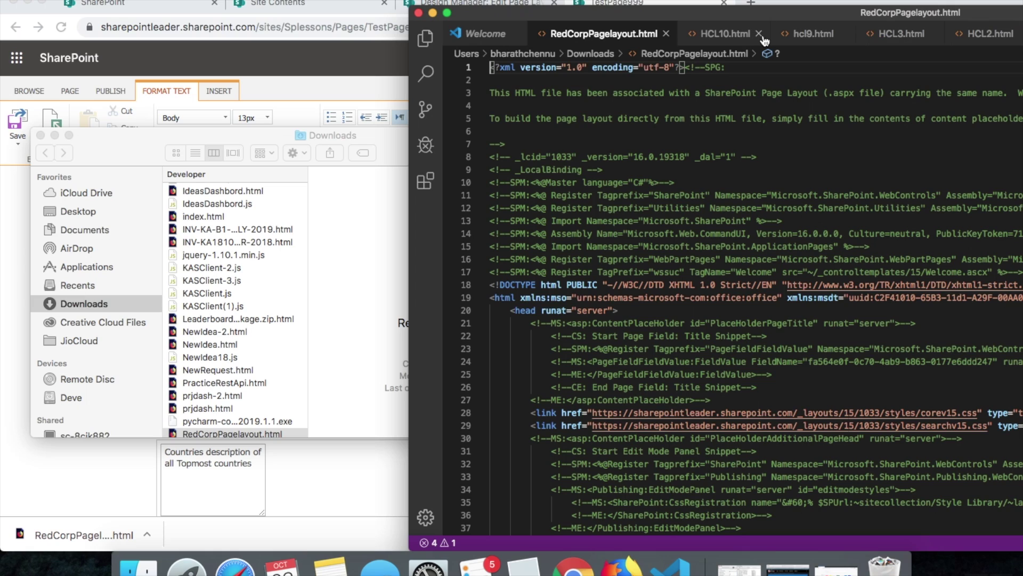
right_click(620, 34)
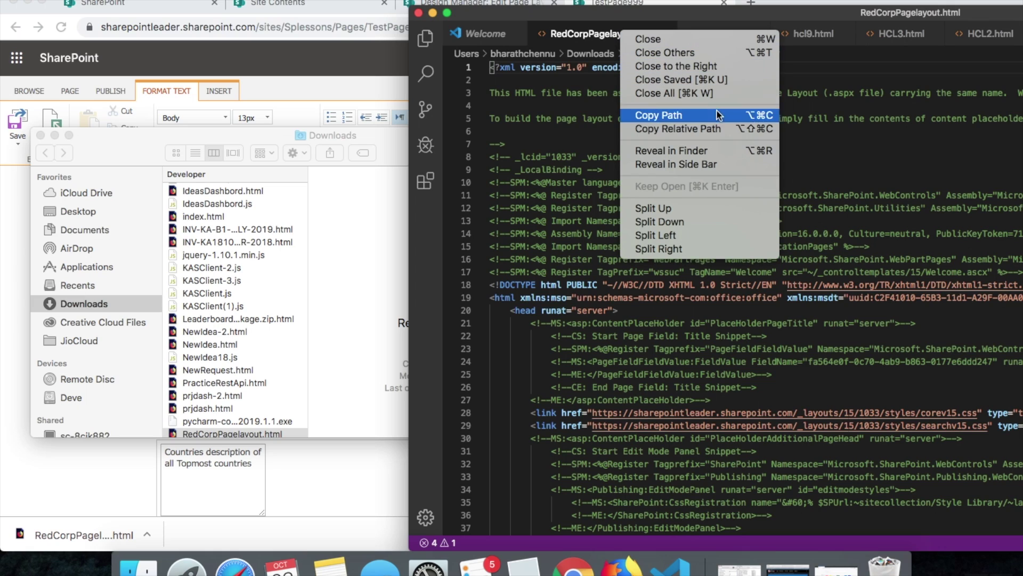
click(718, 65)
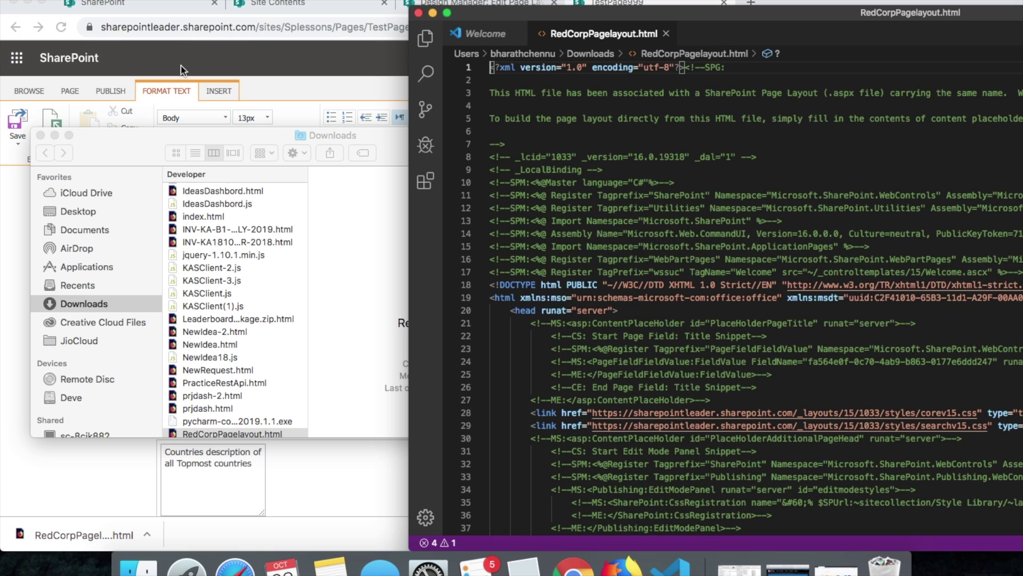
click(53, 134)
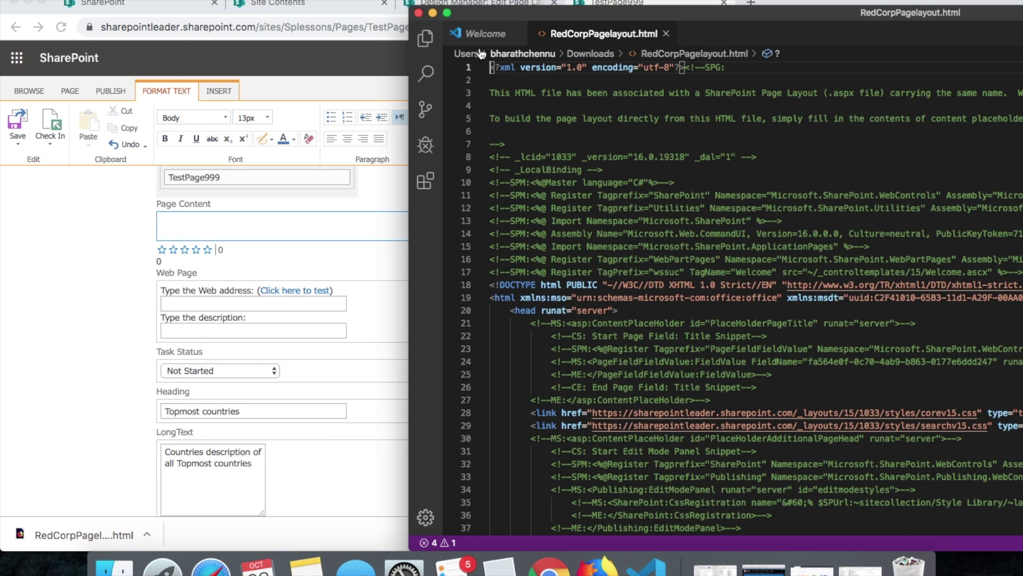
Widen the code editor over the browser and highlight the PlaceHolderMain content placeholder line
scroll(668, 276, down, 15)
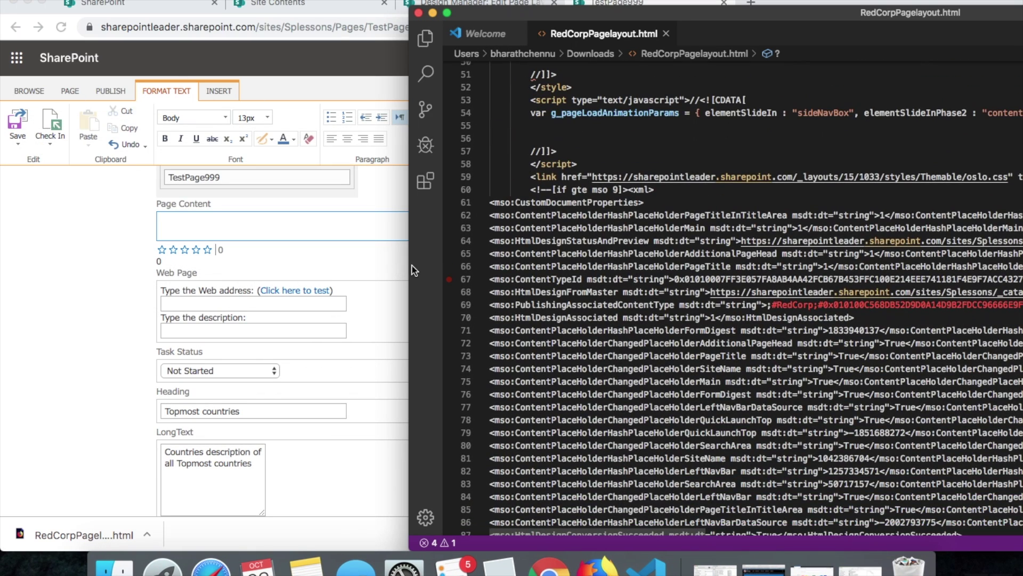
drag(411, 265, 129, 265)
scroll(544, 276, down, 20)
scroll(544, 275, down, 8)
scroll(545, 276, up, 8)
scroll(545, 276, down, 9)
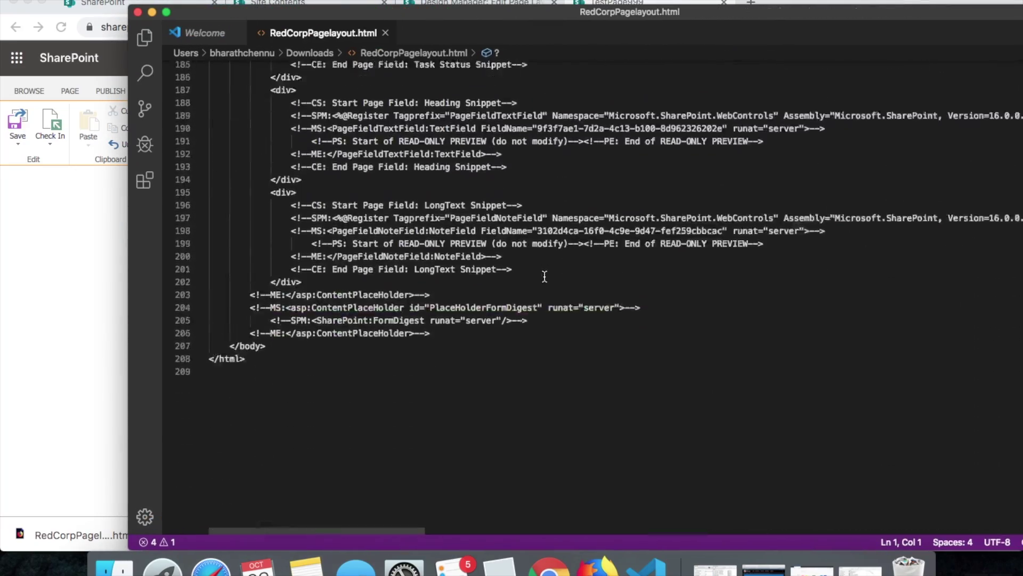
scroll(545, 276, up, 12)
scroll(544, 276, up, 7)
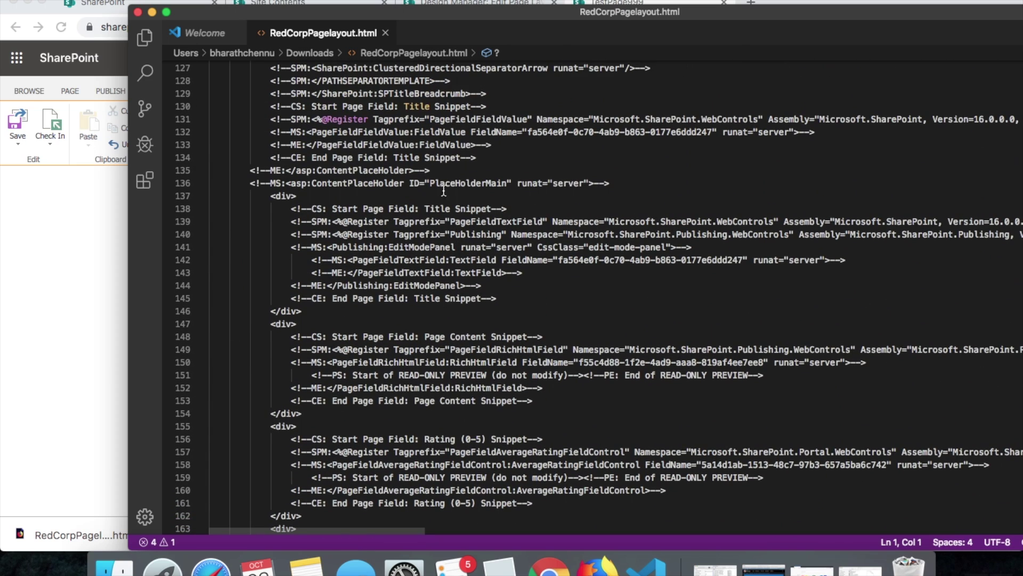
drag(240, 181, 628, 187)
Highlight the Heading and LongText field snippets in the layout markup
scroll(394, 226, down, 6)
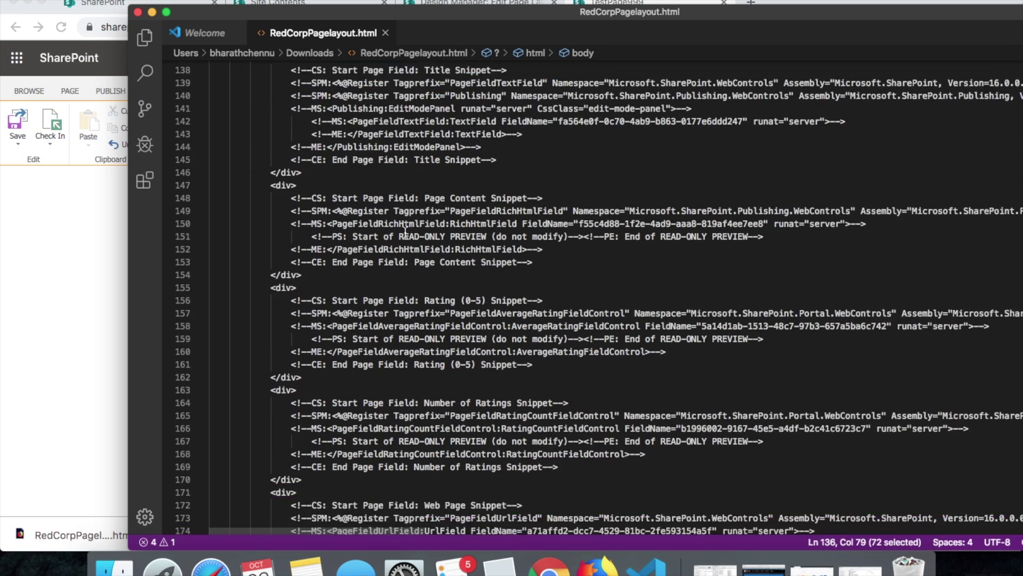
scroll(402, 232, up, 4)
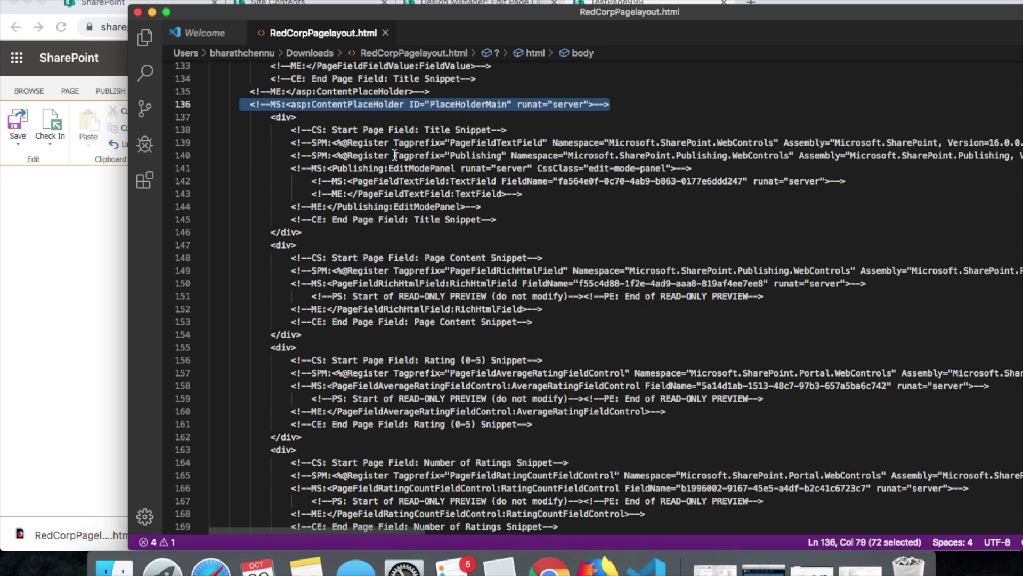
scroll(471, 261, down, 4)
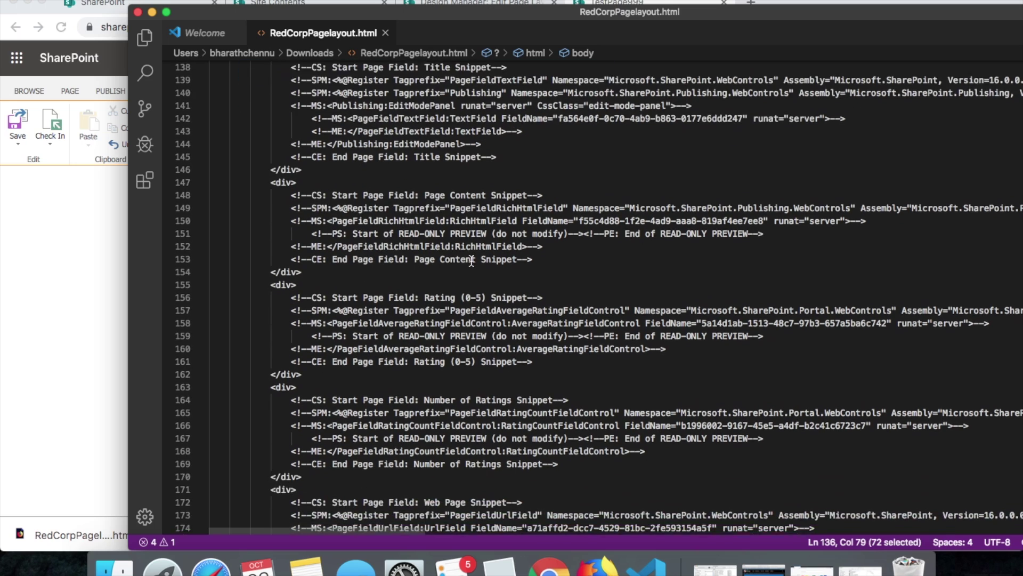
scroll(435, 218, down, 4)
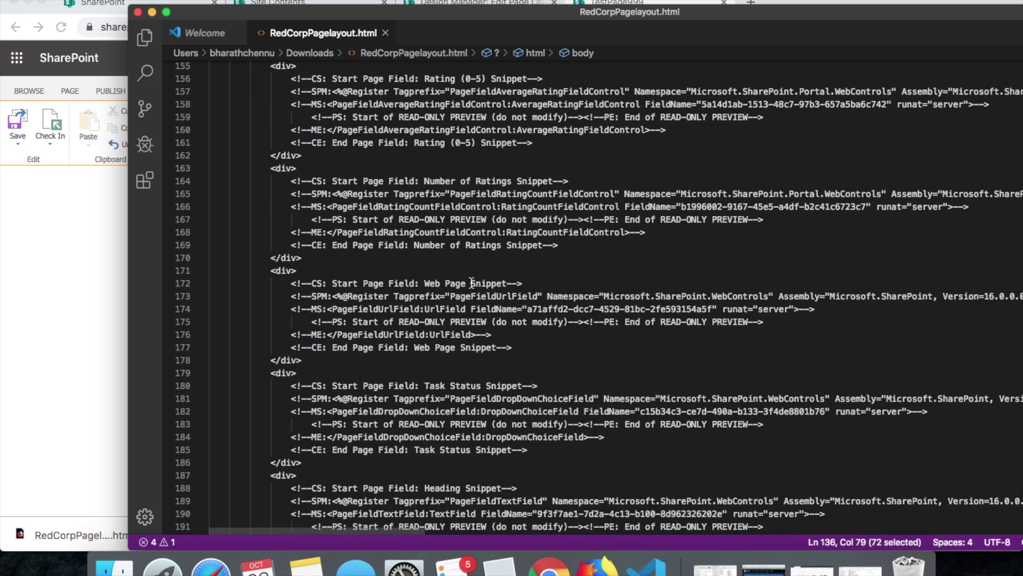
scroll(471, 283, down, 2)
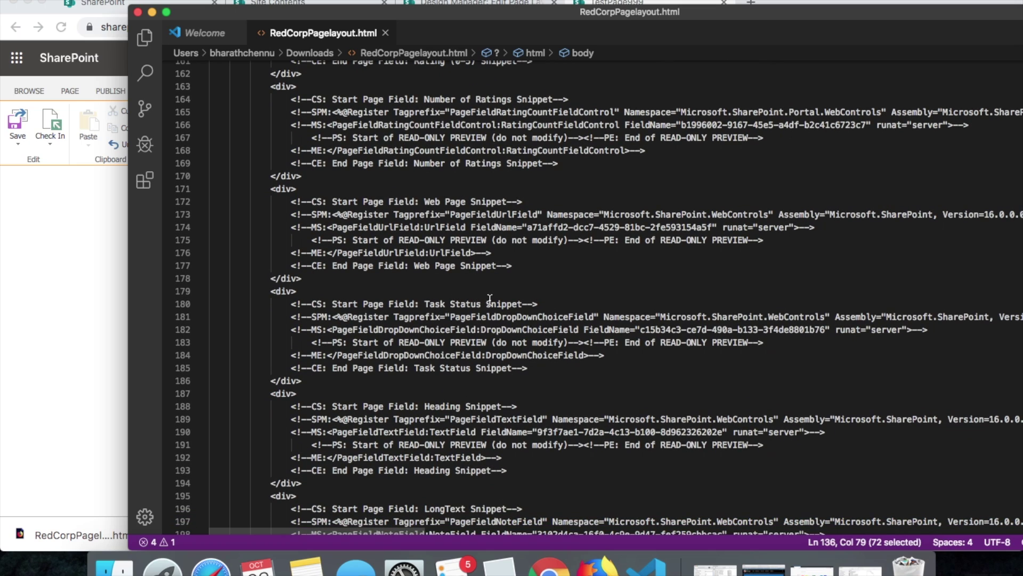
scroll(490, 299, down, 4)
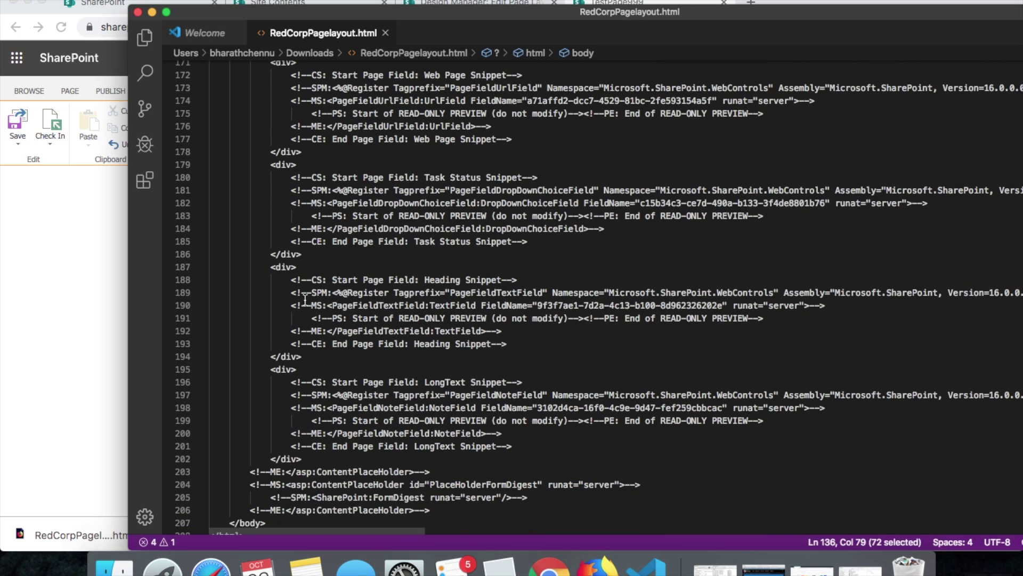
drag(285, 295, 508, 344)
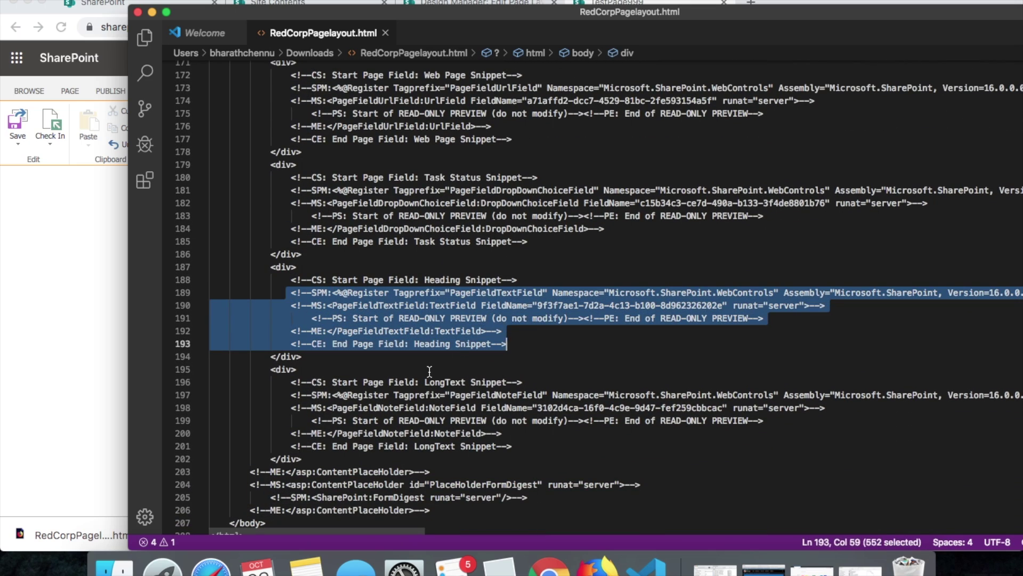
drag(292, 391, 502, 433)
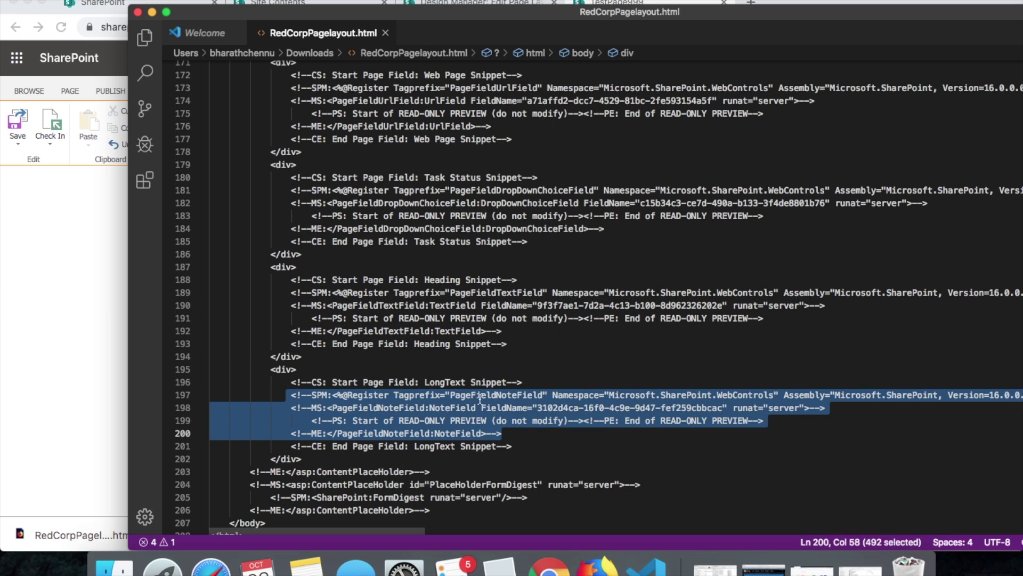
scroll(443, 326, up, 2)
scroll(442, 327, up, 5)
drag(367, 10, 639, 8)
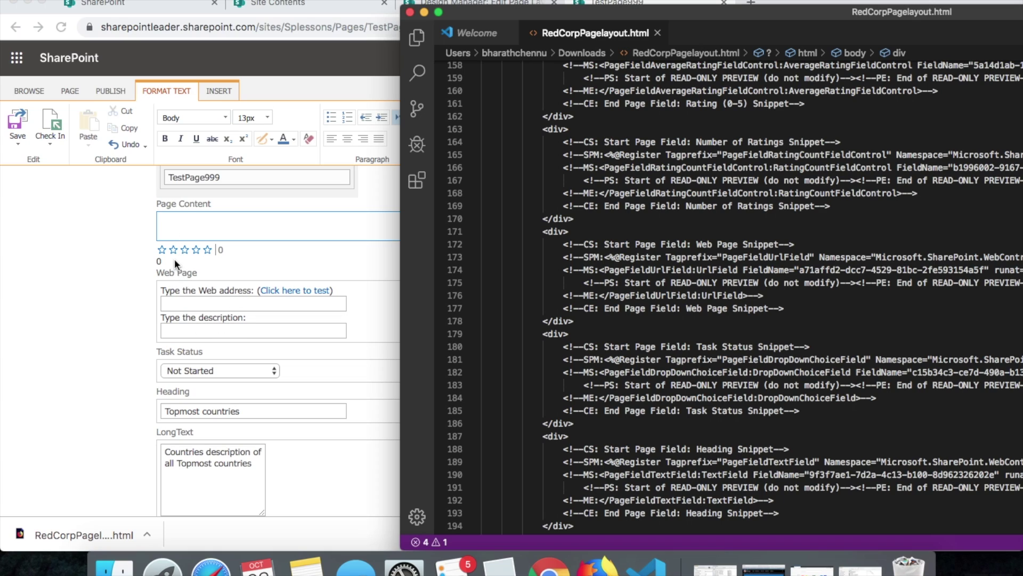
Check TestPage999's field order, then move the VS Code window back over the browser
scroll(172, 239, up, 3)
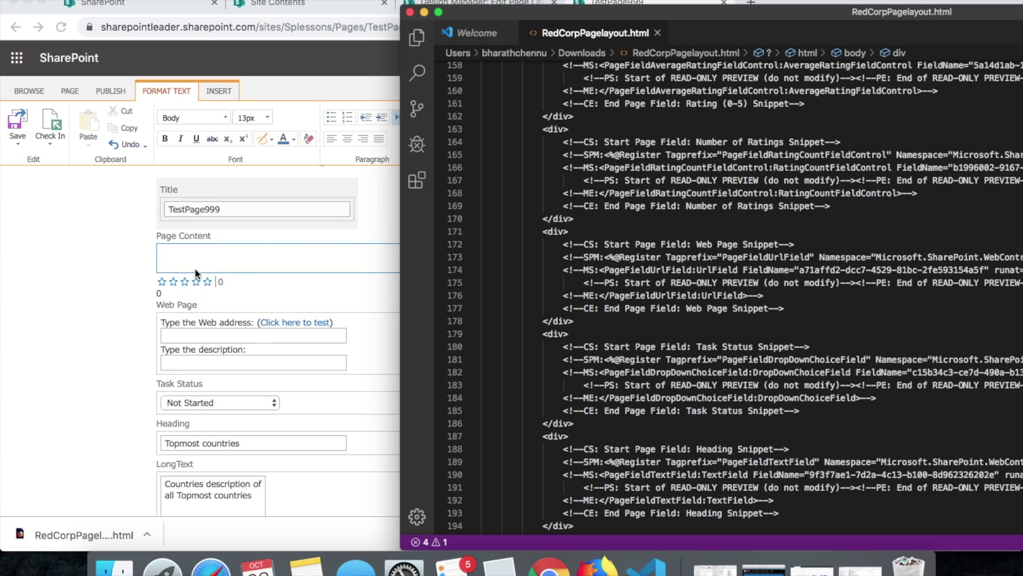
scroll(226, 285, down, 4)
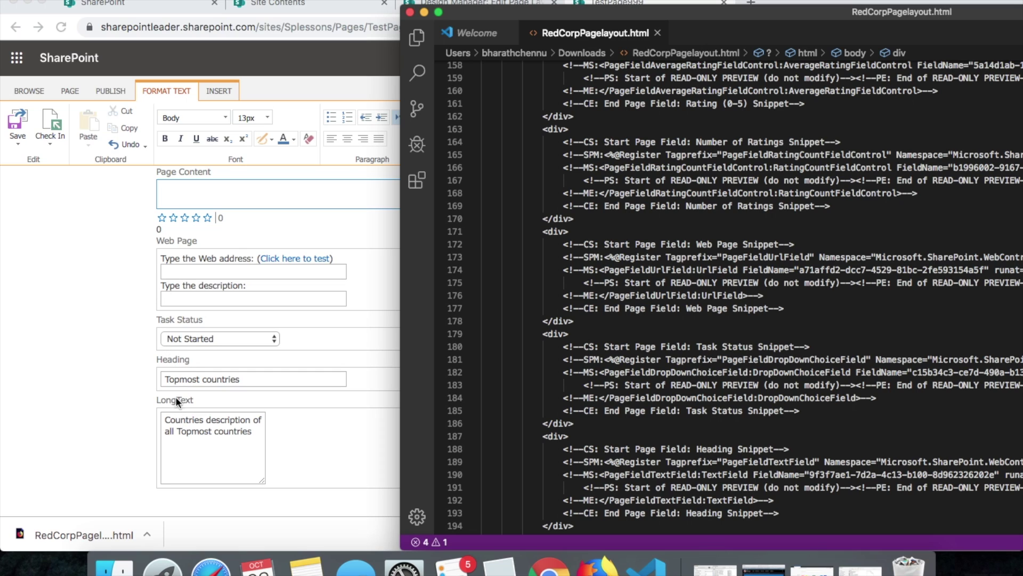
scroll(181, 259, up, 4)
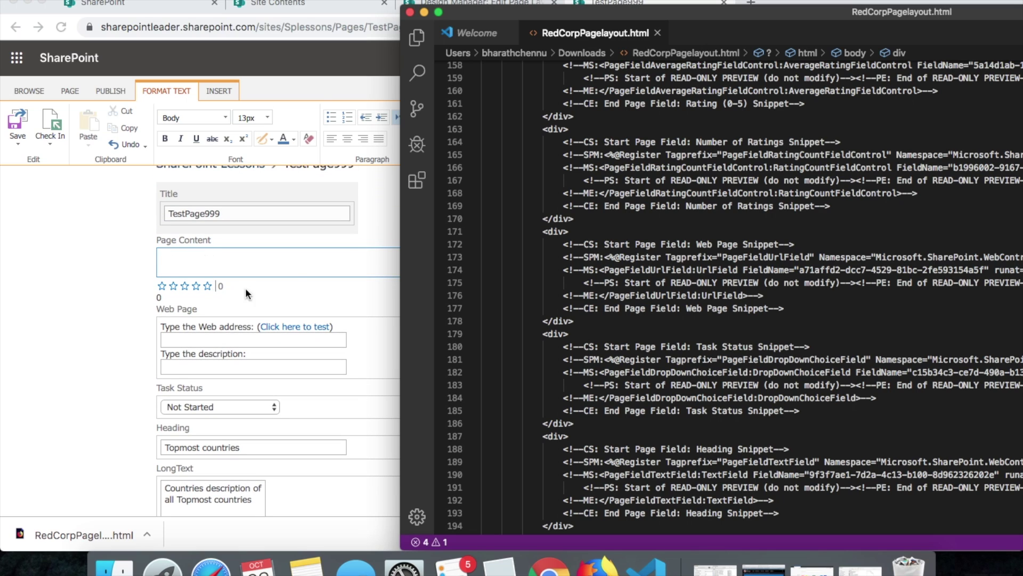
drag(809, 14, 488, 1)
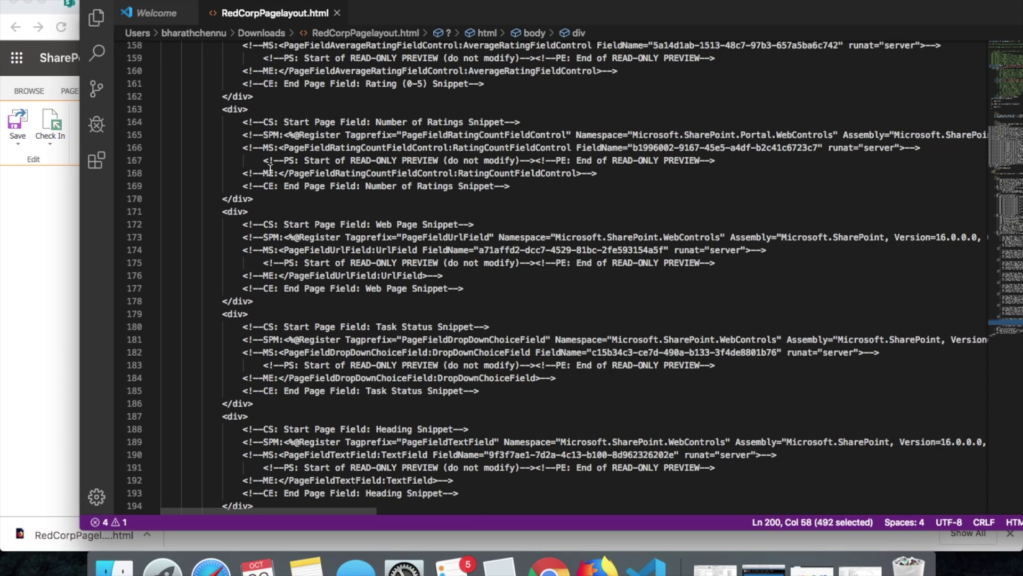
Delete the Number of Ratings, Web Page and Task Status field blocks
drag(214, 109, 317, 195)
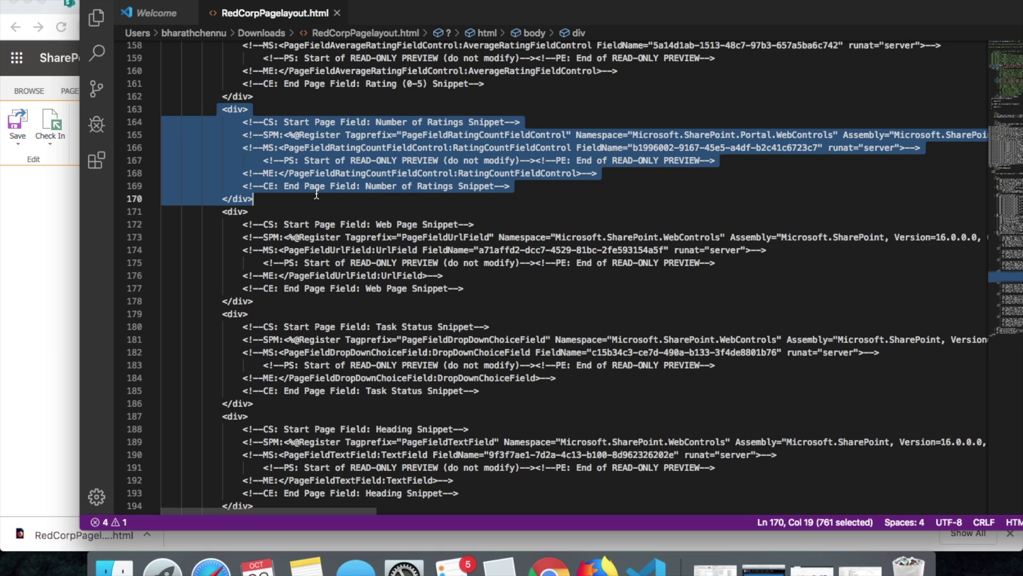
key(BackSpace)
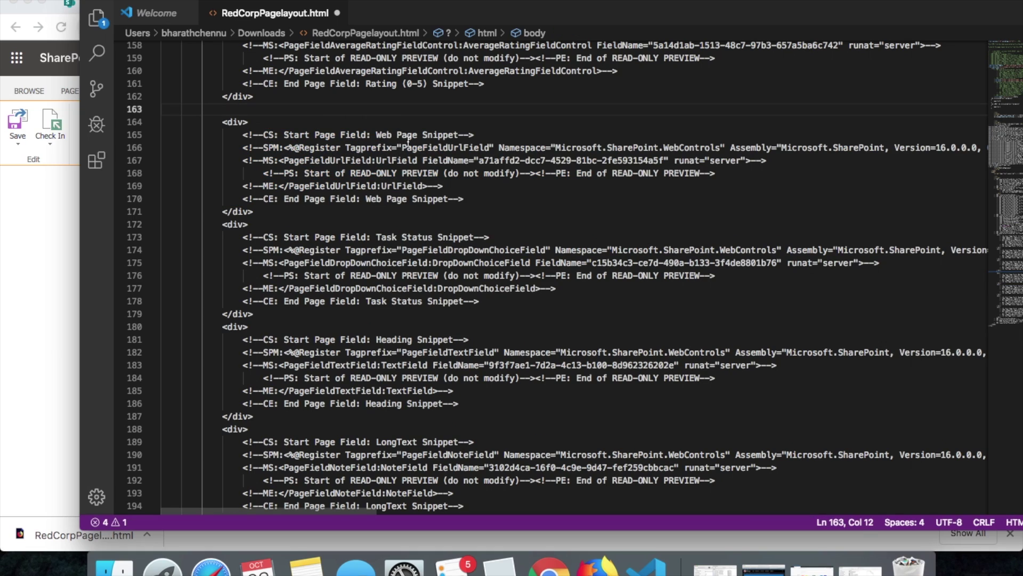
drag(216, 122, 336, 211)
key(BackSpace)
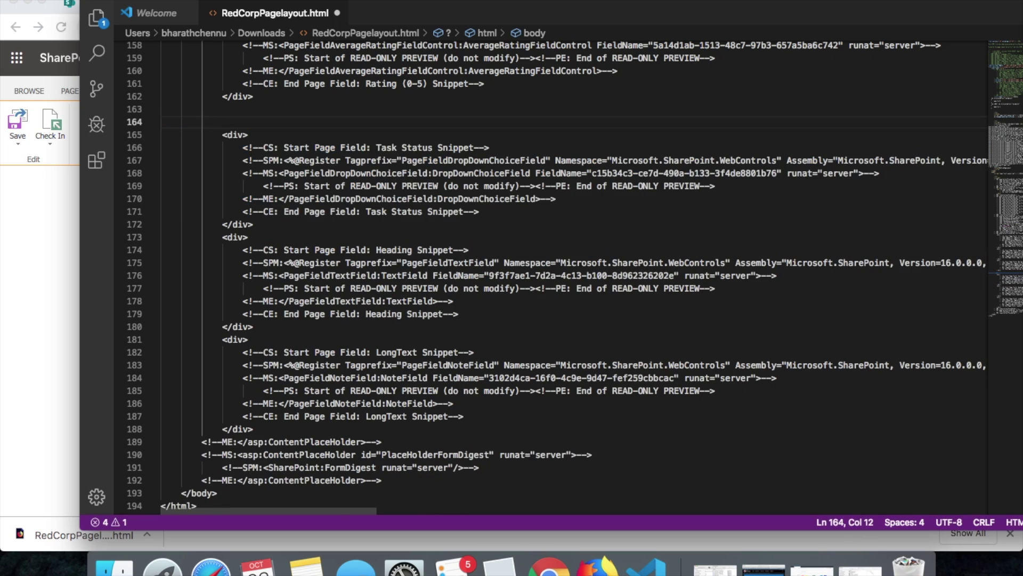
drag(222, 134, 328, 220)
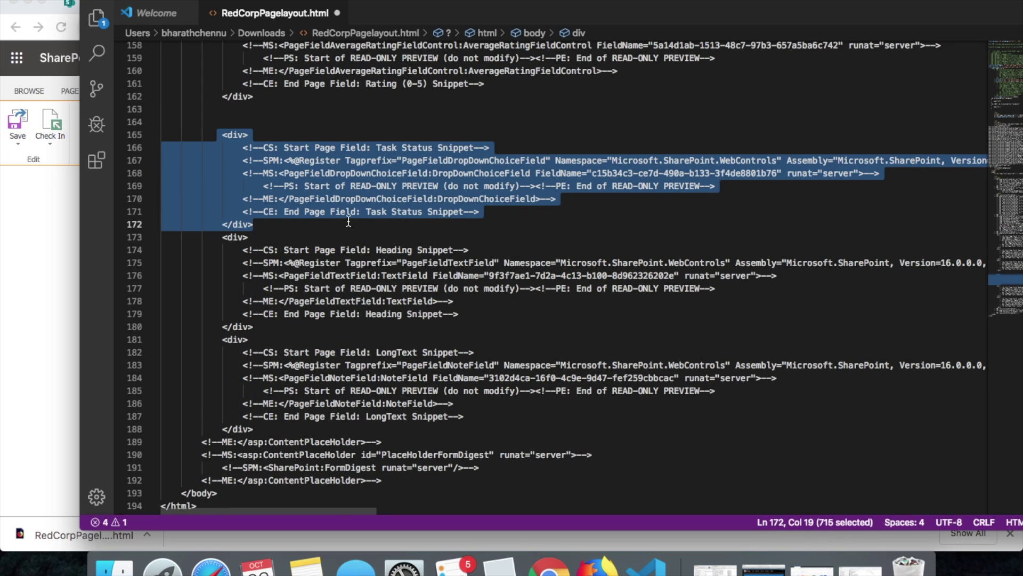
key(BackSpace)
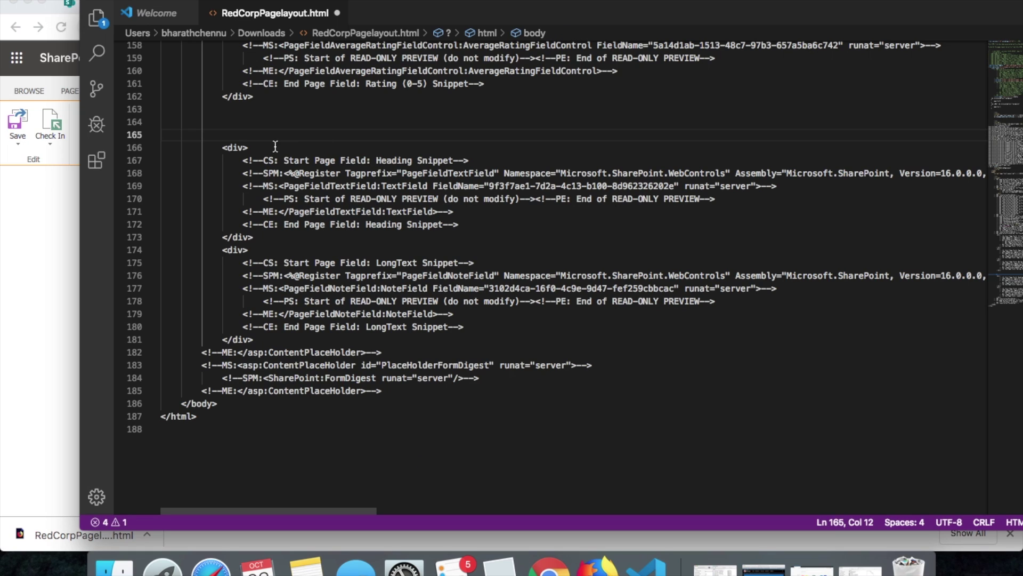
Cut the Heading and LongText field blocks out of the layout
drag(217, 143, 353, 339)
right_click(357, 207)
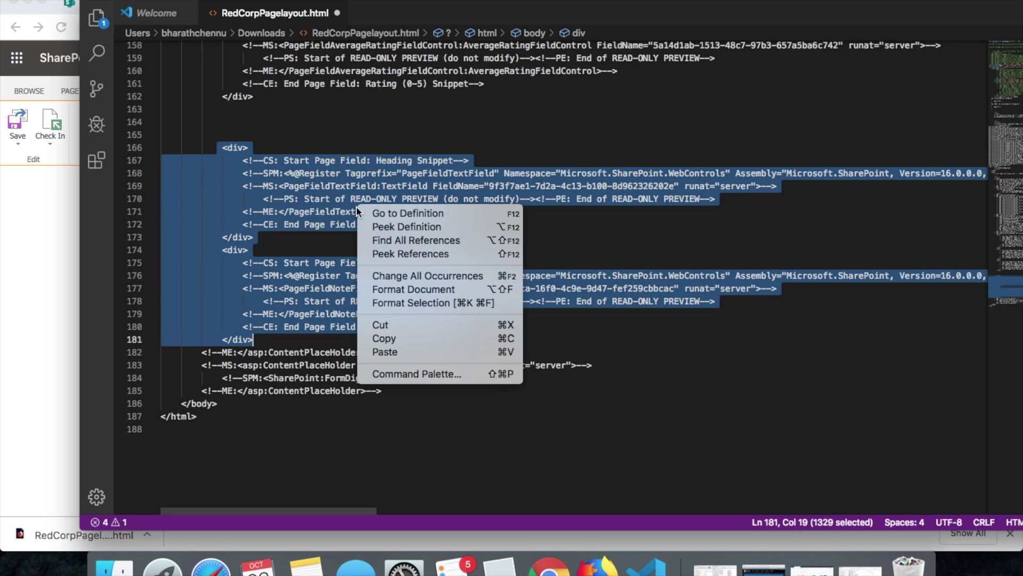
click(381, 324)
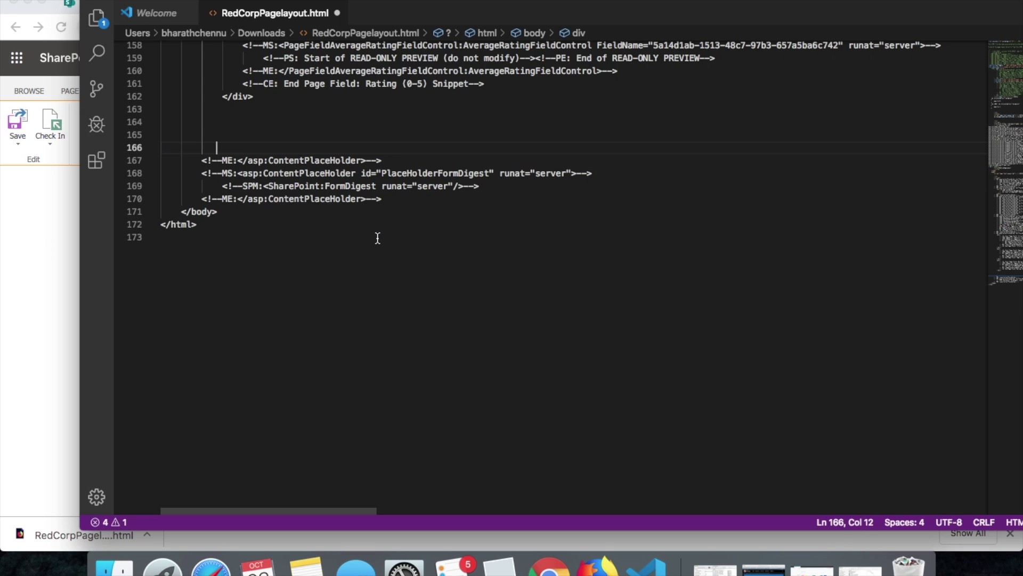
scroll(378, 237, up, 3)
Delete the Rating (0-5) block and paste the Heading and LongText blocks after Title
scroll(283, 164, up, 3)
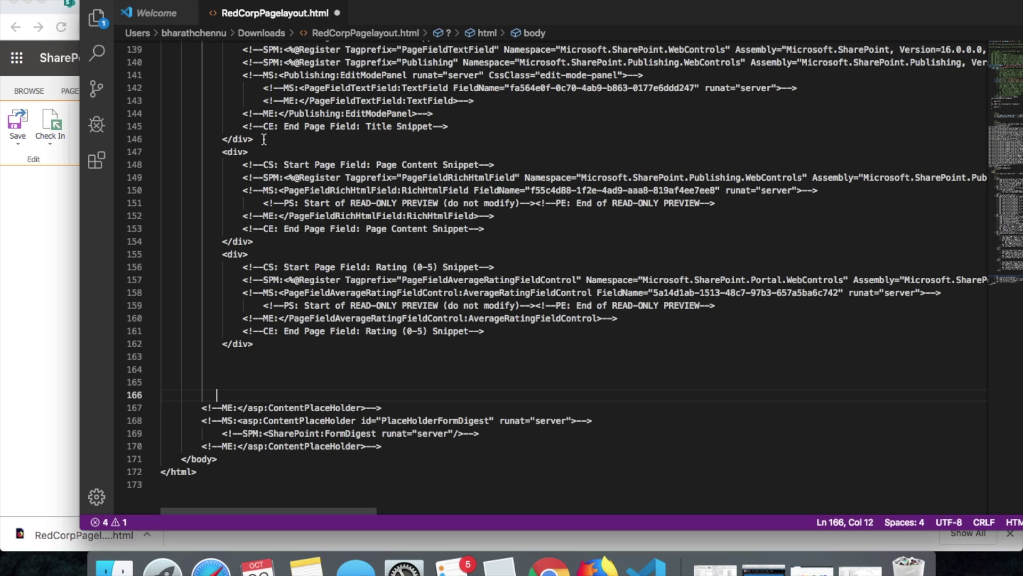
drag(222, 254, 297, 341)
key(BackSpace)
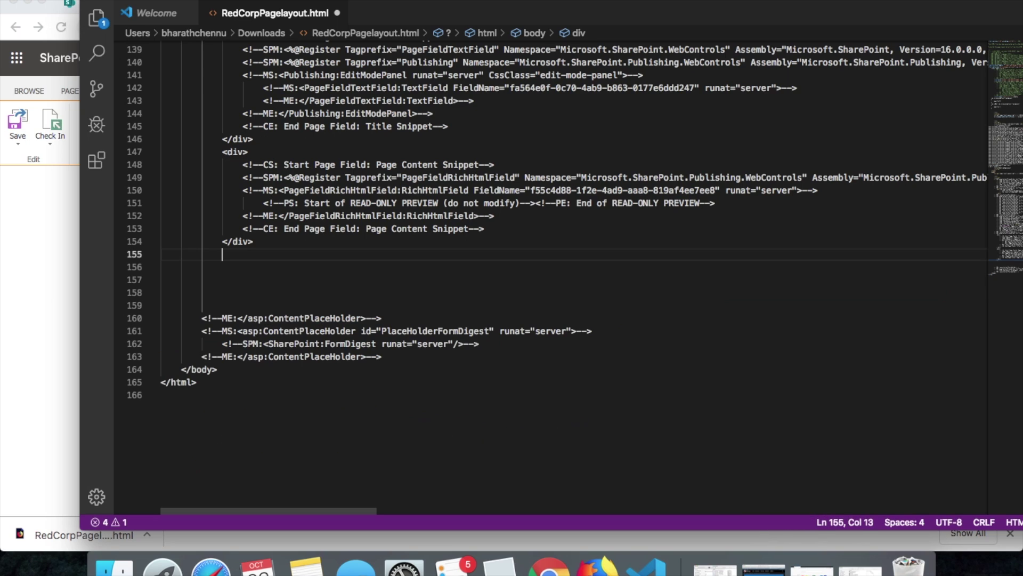
scroll(297, 336, up, 3)
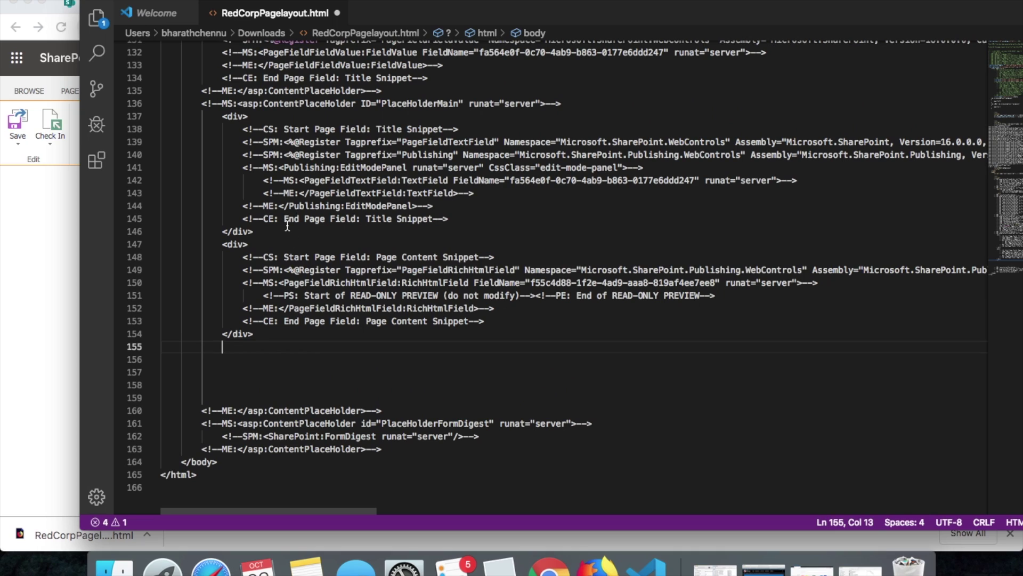
click(268, 230)
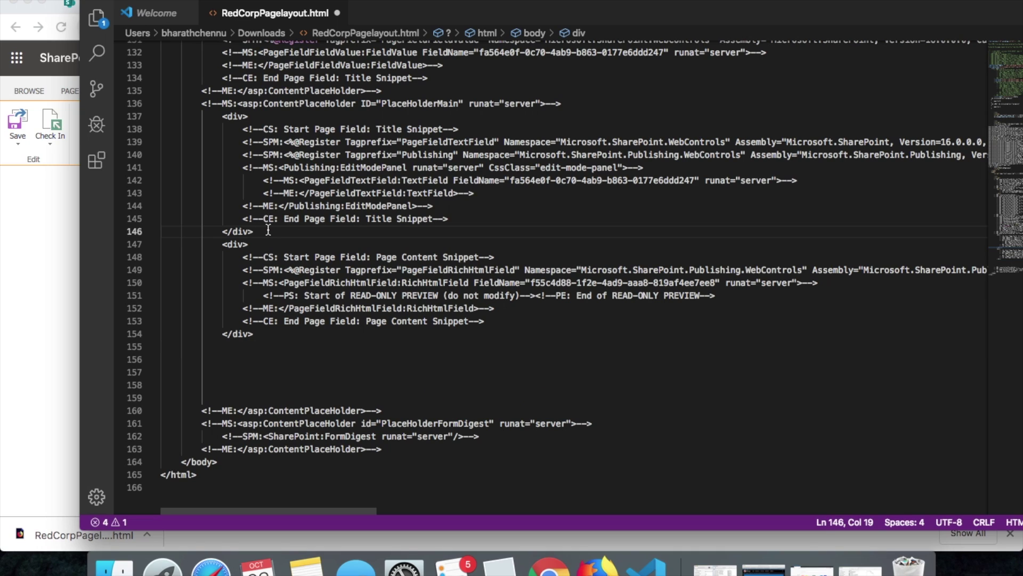
key(Return)
key(Return)
key(Return)
key(Return)
key(Return)
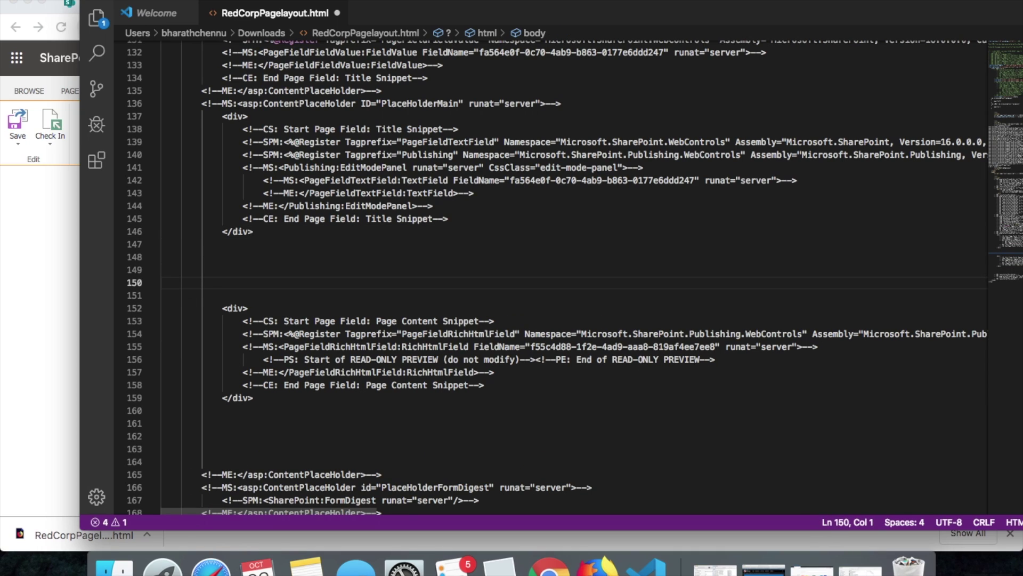
key(super+v)
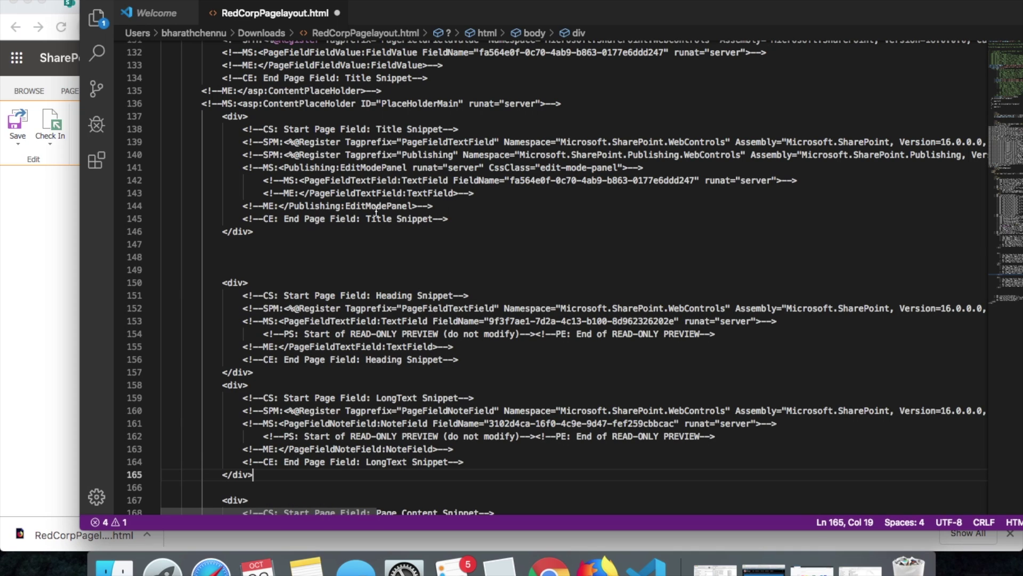
Save RedCorpPagelayout.html and return to SharePoint's Design Manager page layouts tab
scroll(368, 234, down, 3)
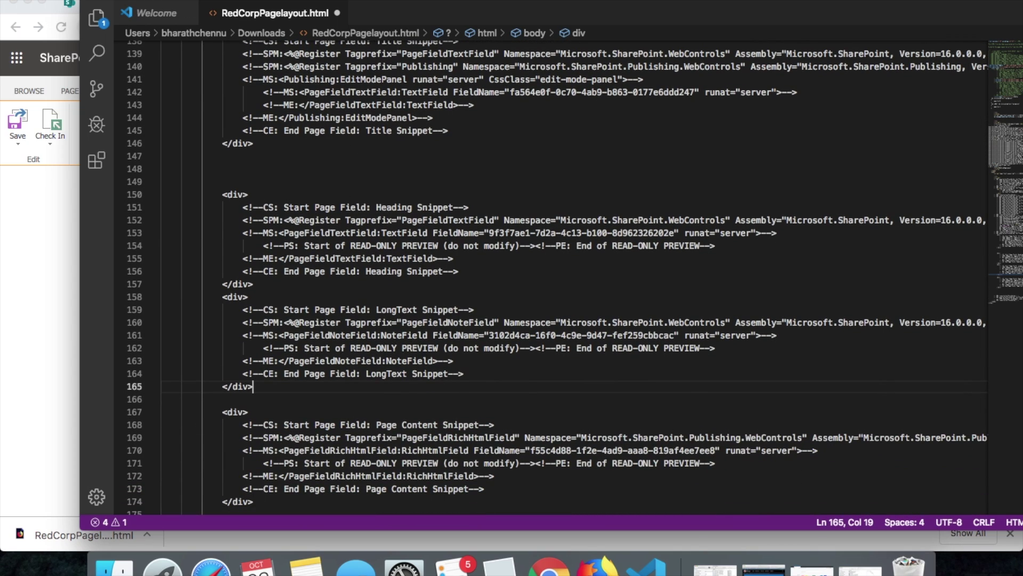
click(80, 1)
click(158, 110)
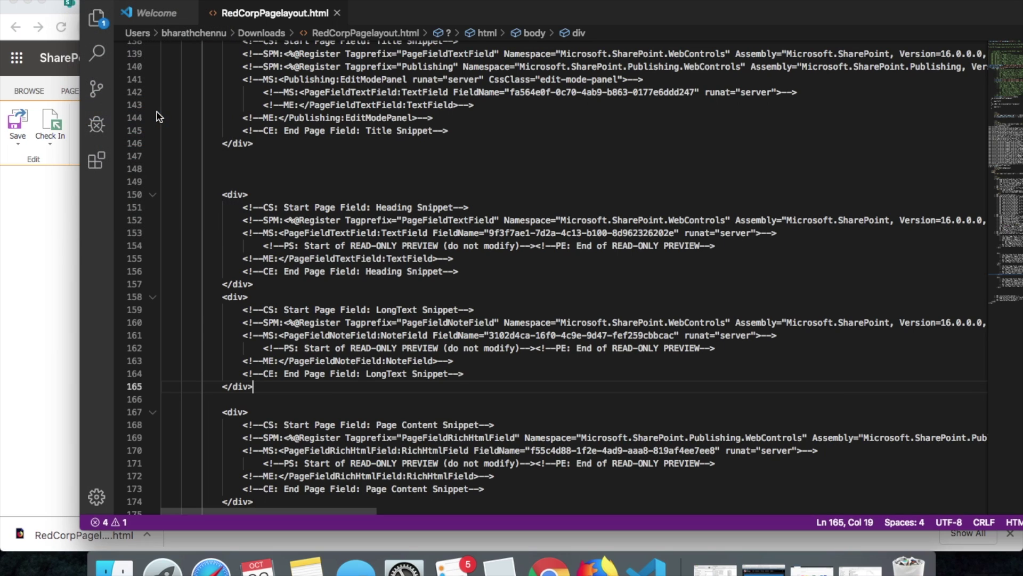
click(23, 257)
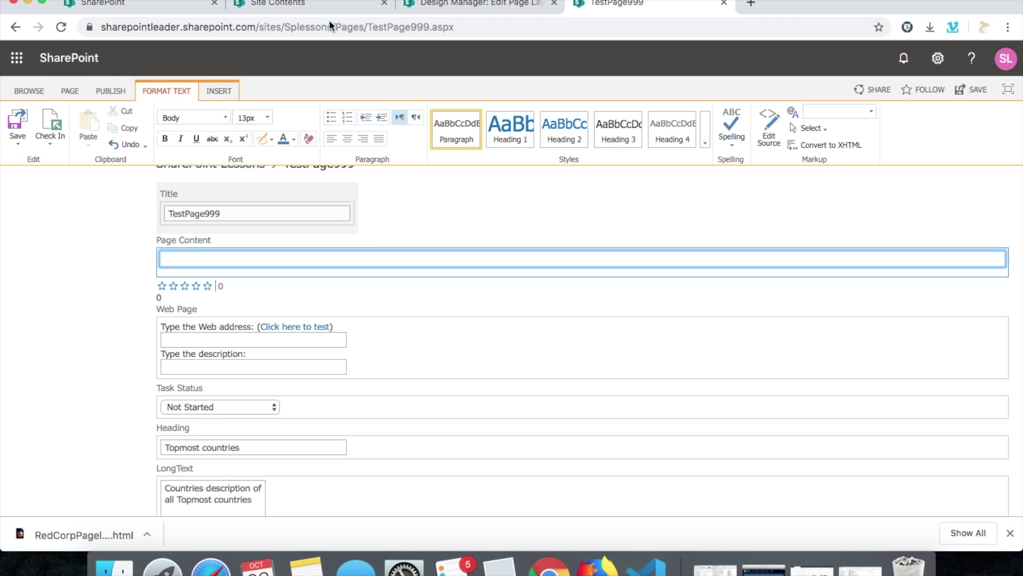
click(506, 8)
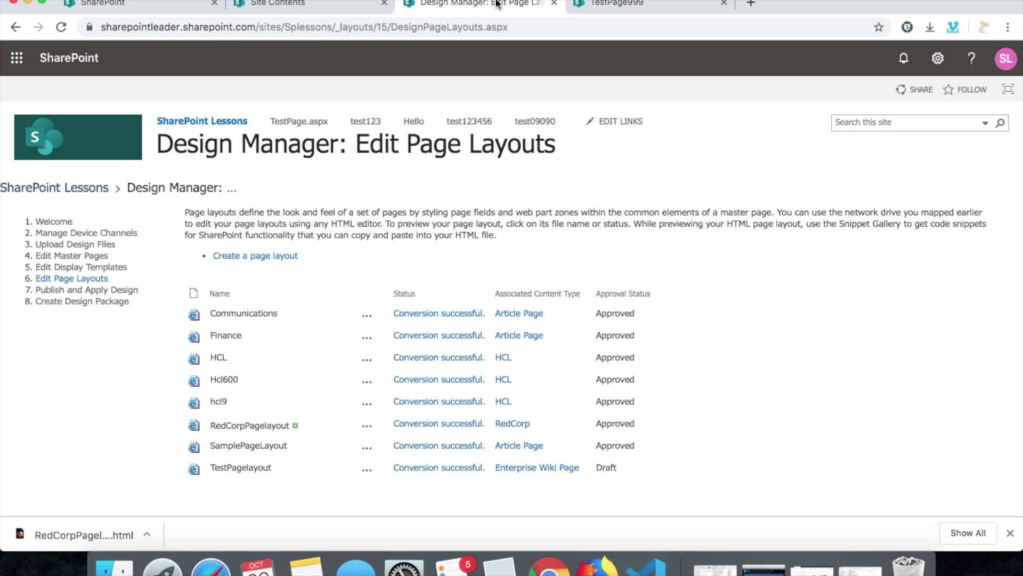
click(939, 60)
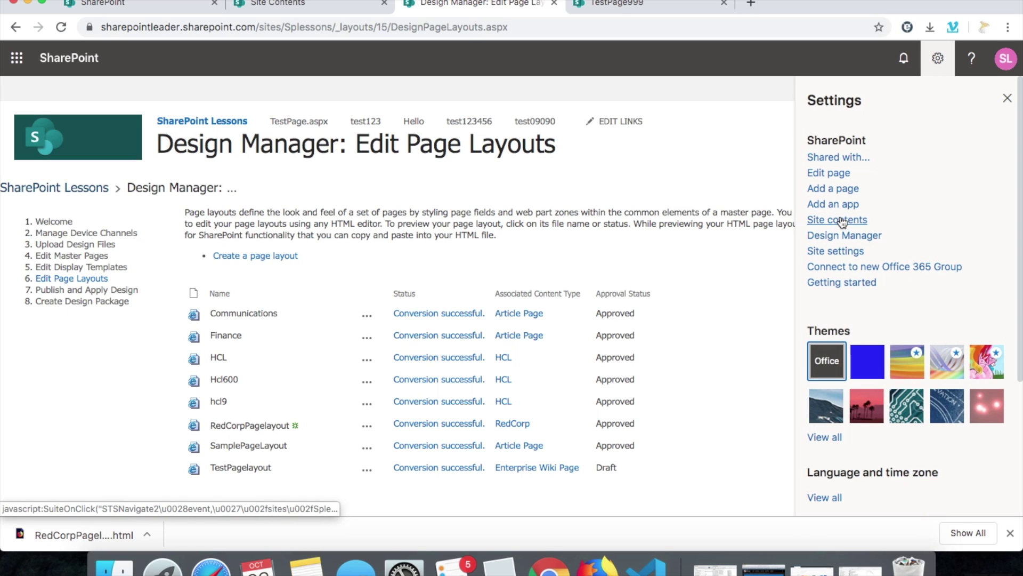
Go to Site Settings and open the 'Master pages and page layouts' gallery
click(845, 251)
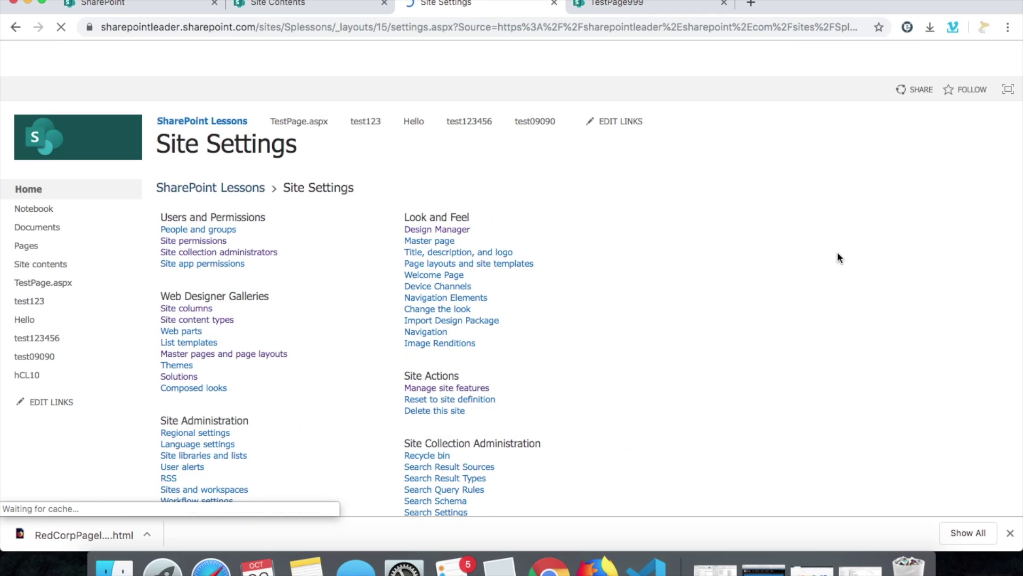
click(248, 355)
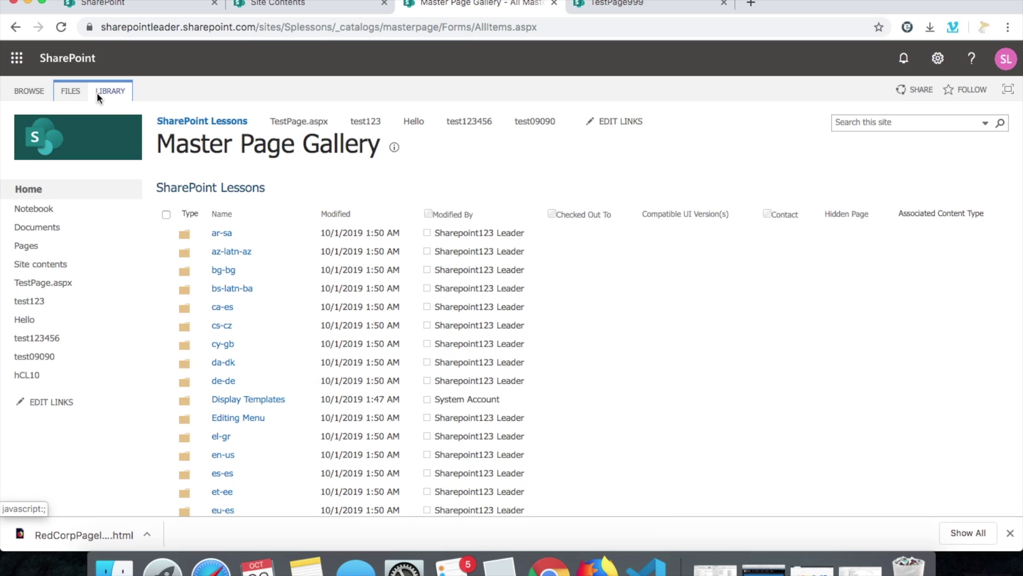
click(78, 87)
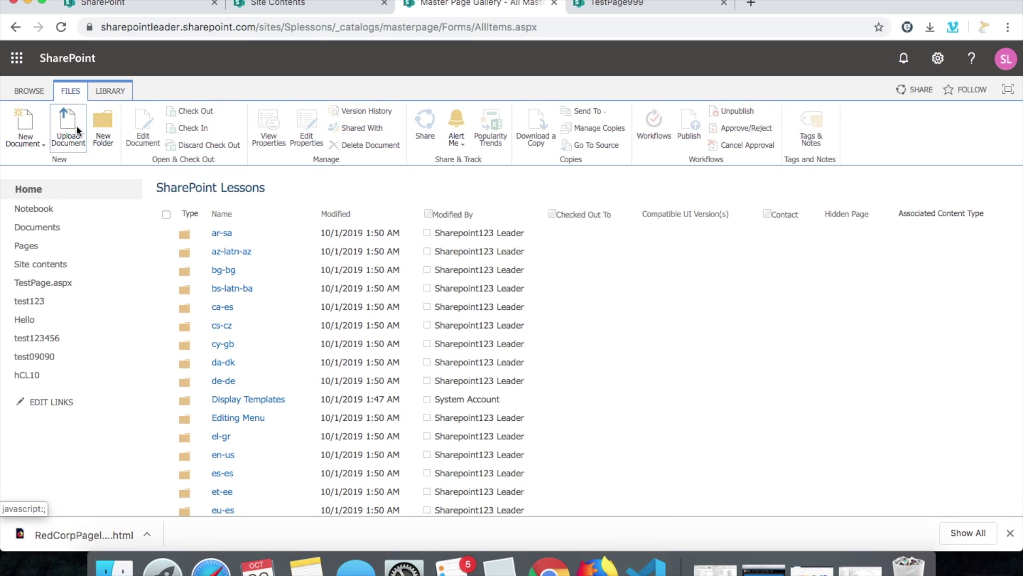
Upload RedCorpPagelayout.html from Downloads to the Master Page Gallery and save its properties
click(76, 124)
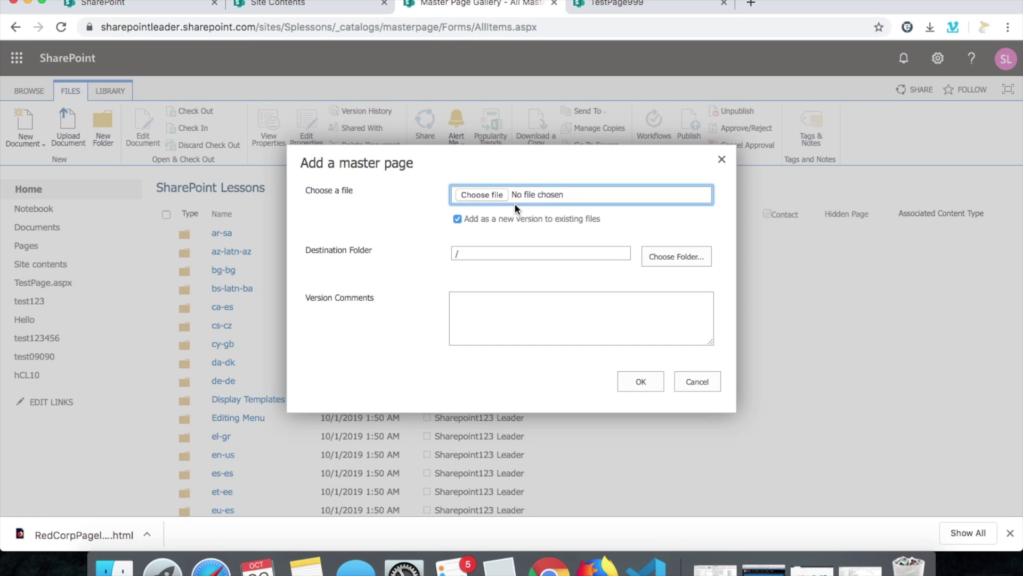
click(482, 194)
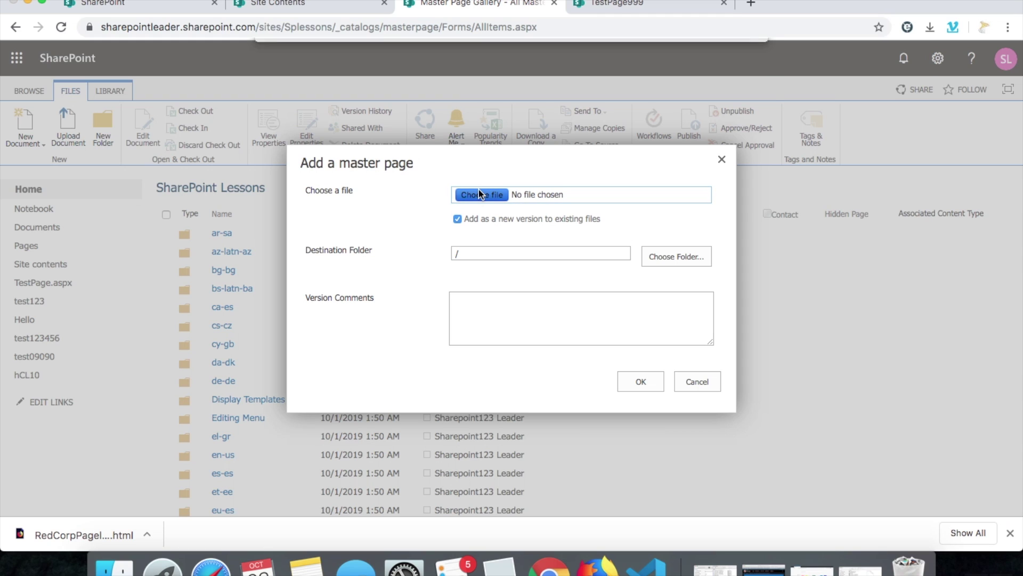
click(437, 89)
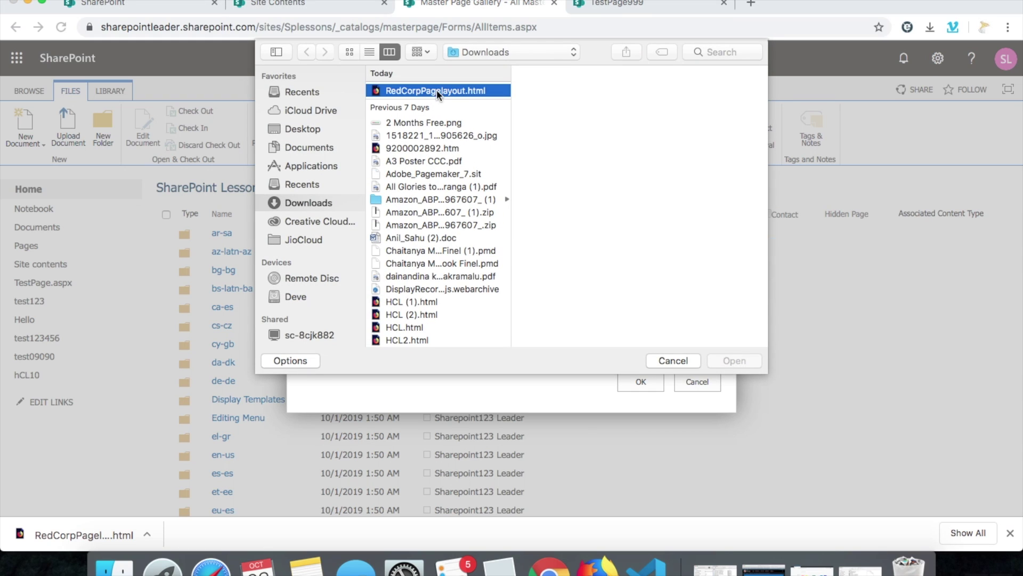
click(739, 362)
click(640, 382)
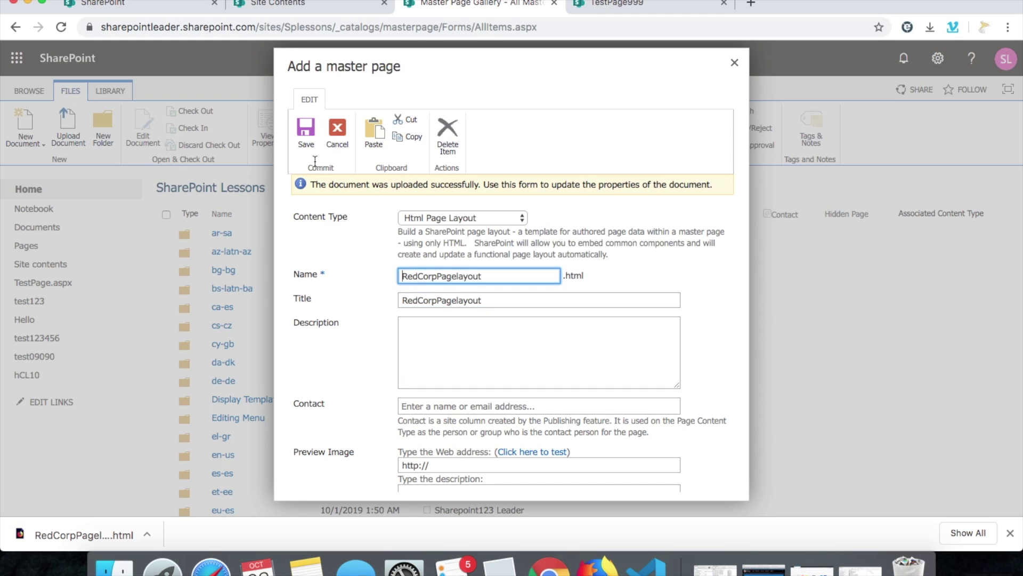
click(312, 135)
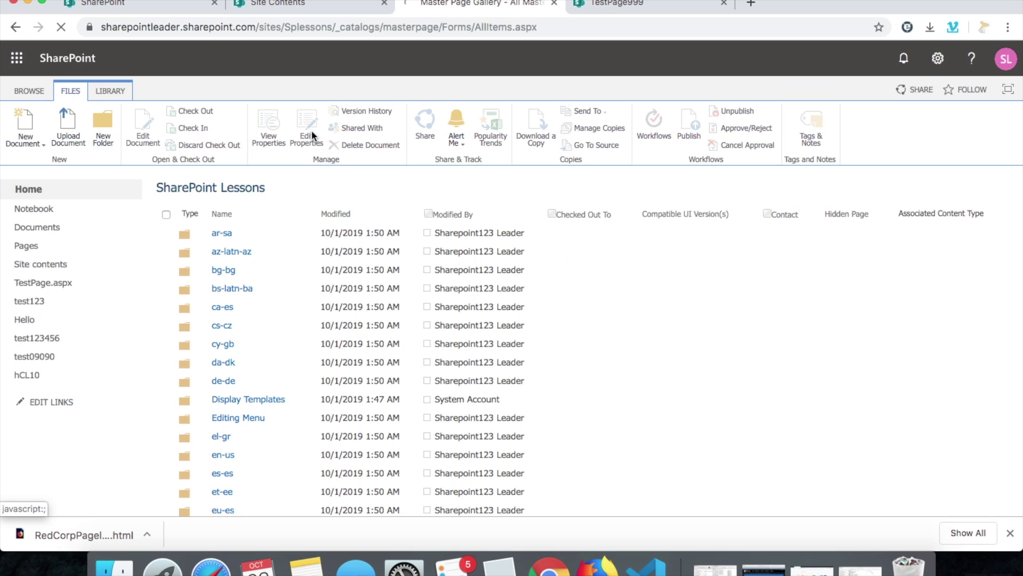
Page forward to gallery items 61–90 listing RedCorpPagelayout.aspx and RedCorpPagelayout.html
scroll(233, 270, down, 5)
scroll(233, 270, down, 3)
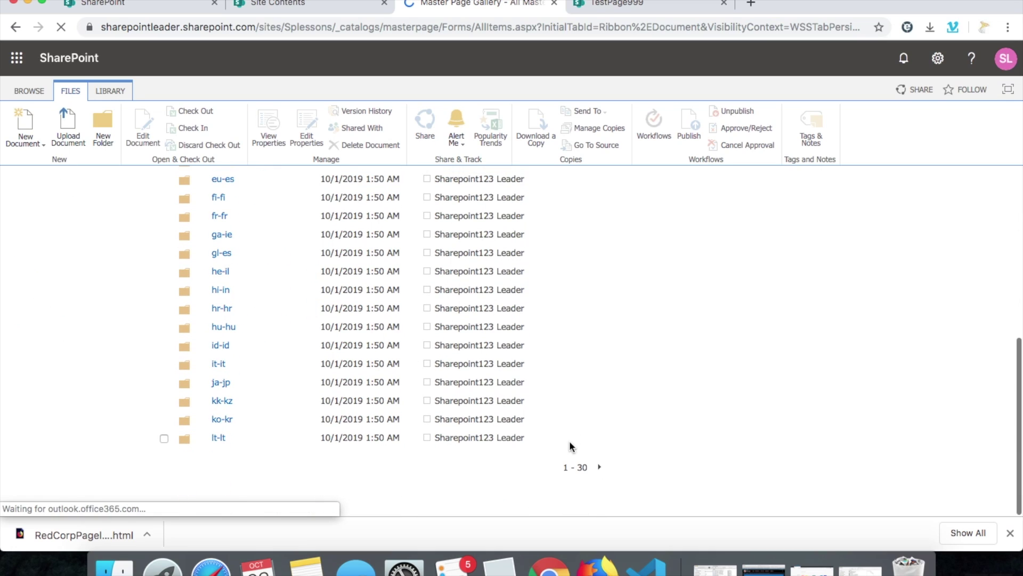
click(601, 468)
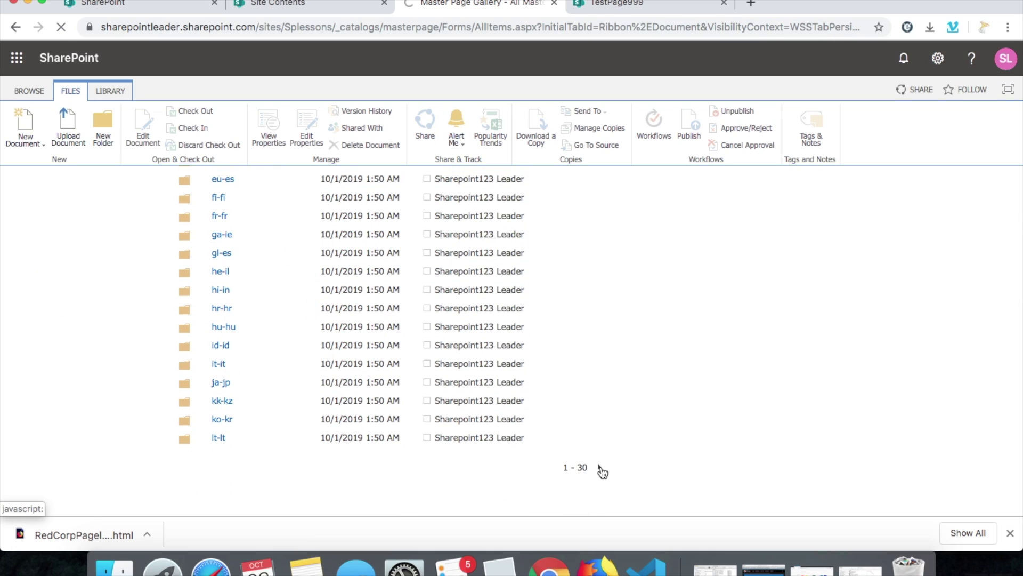
click(608, 468)
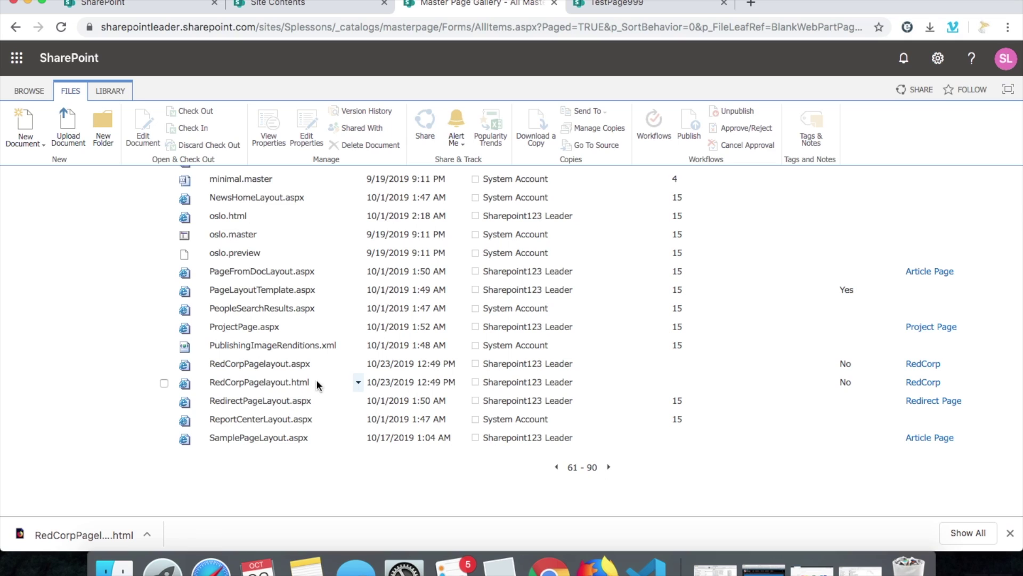
Publish RedCorpPagelayout.html as a major version commented '-Removed unwanted fields -ordered the custom content fields'
click(358, 382)
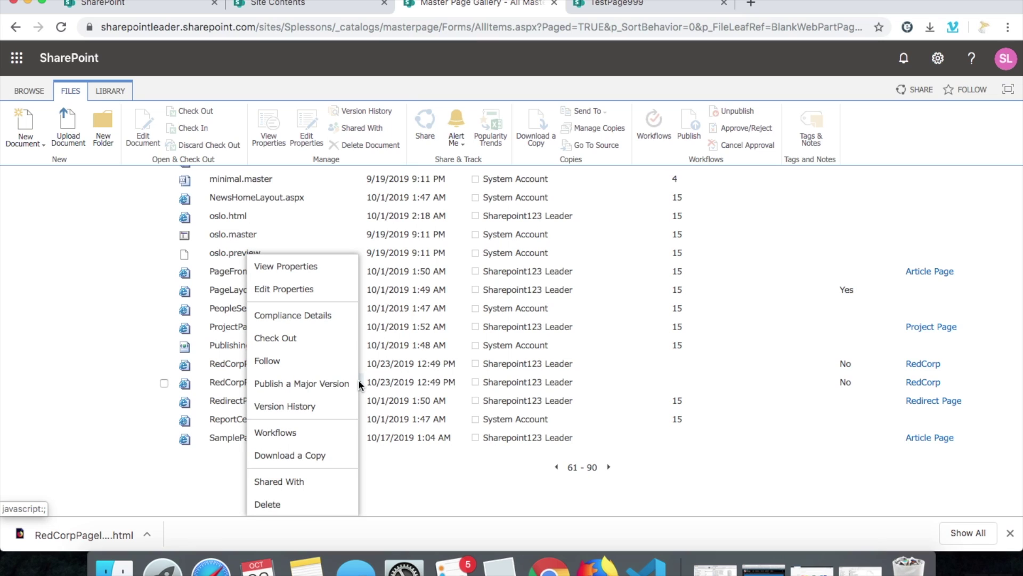
click(268, 382)
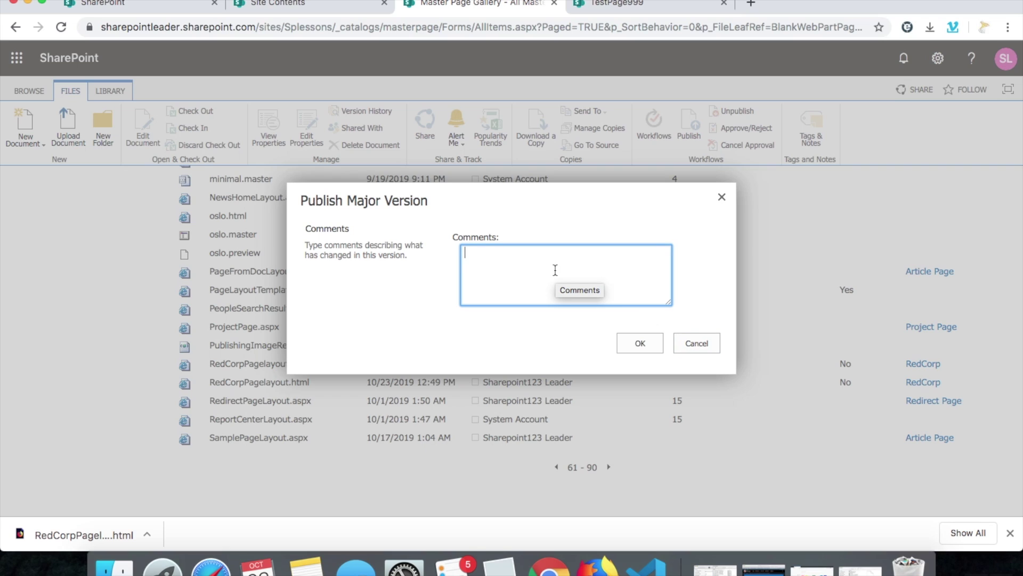
text(-Remo)
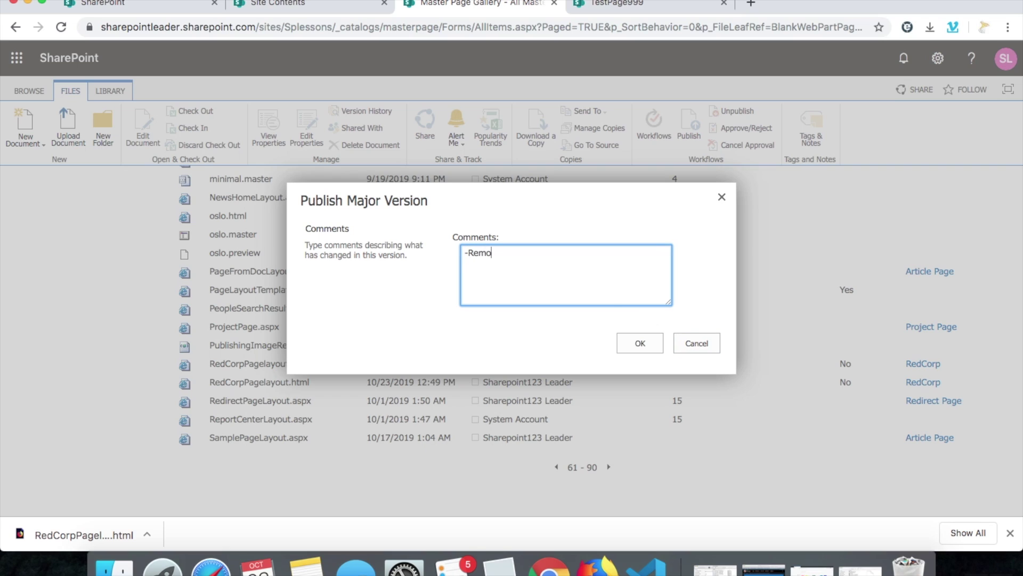
text(ved unwanted )
text(fields )
text(-ordered )
text(the custom con)
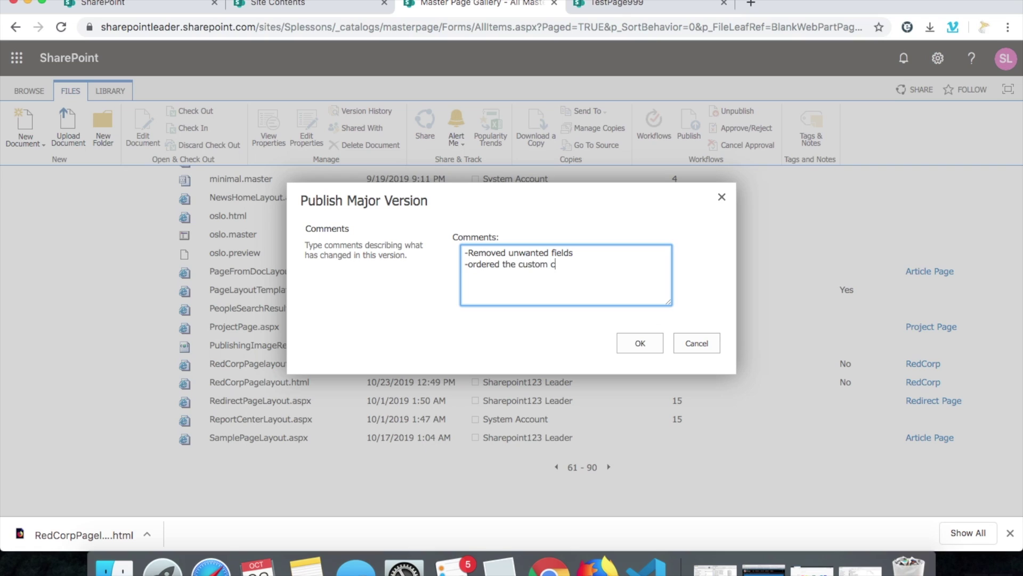
text(tent fields)
click(646, 345)
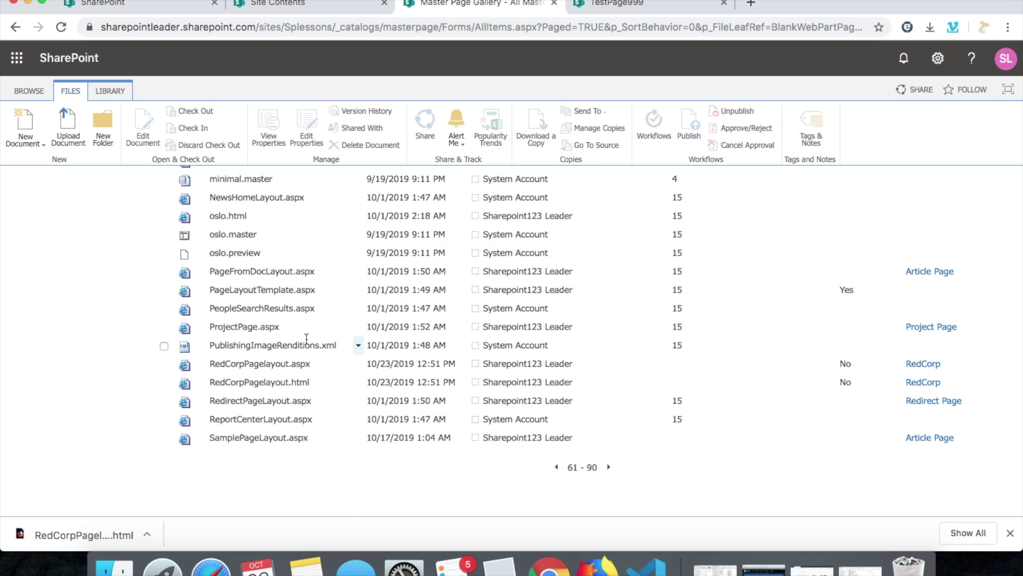
click(358, 383)
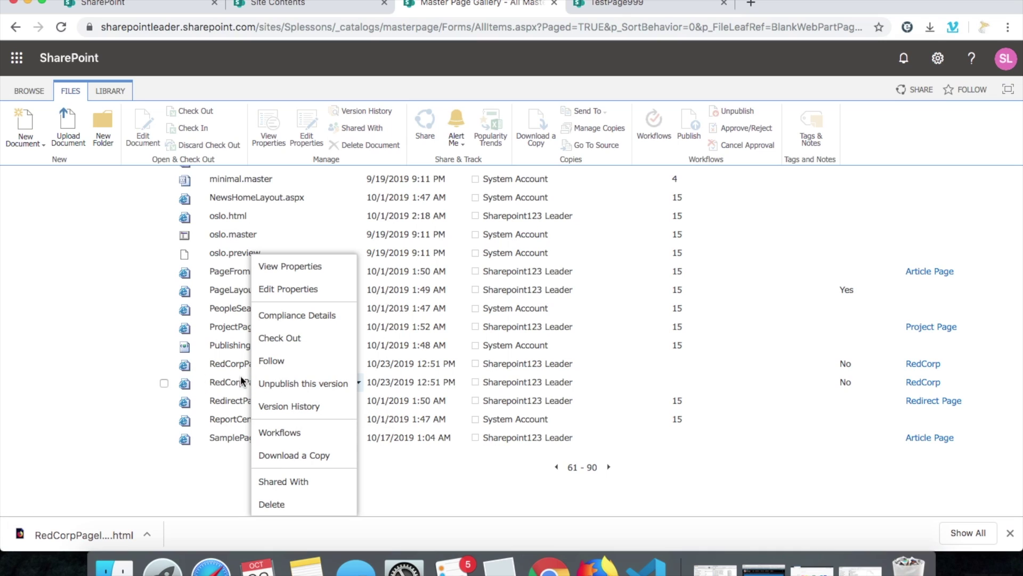
click(79, 365)
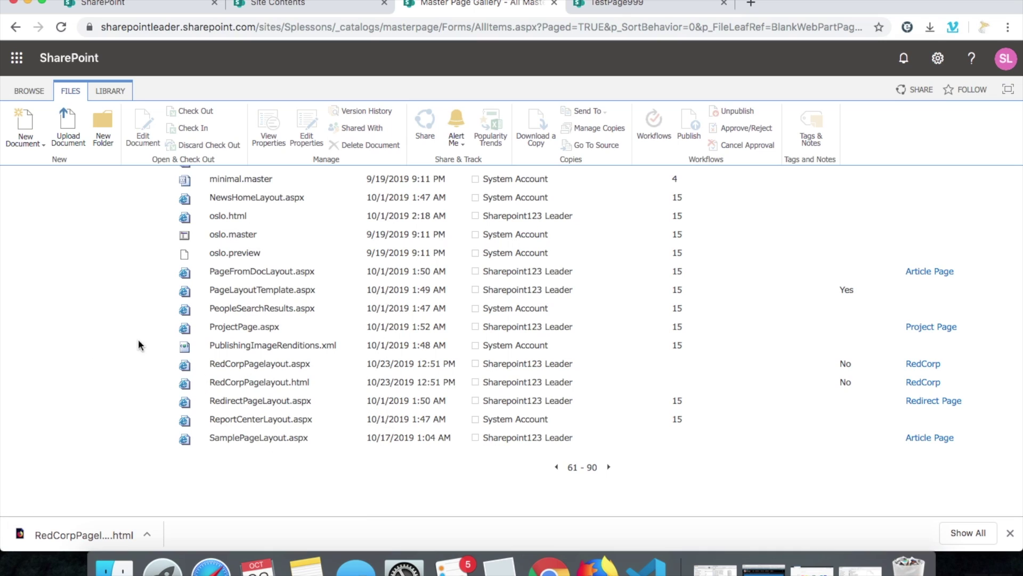
Open TestPage999 in edit mode from the settings menu
click(634, 2)
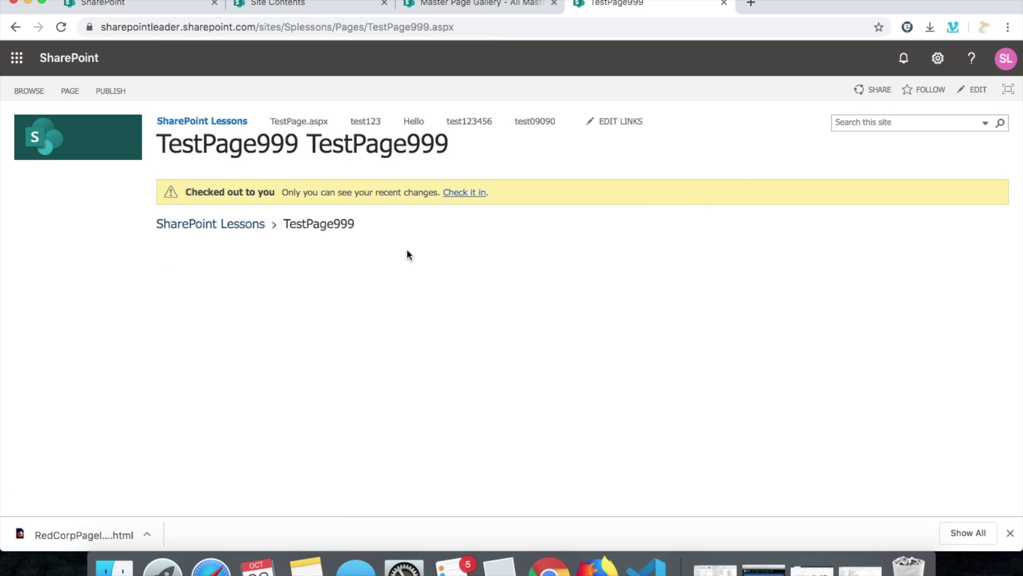
click(938, 58)
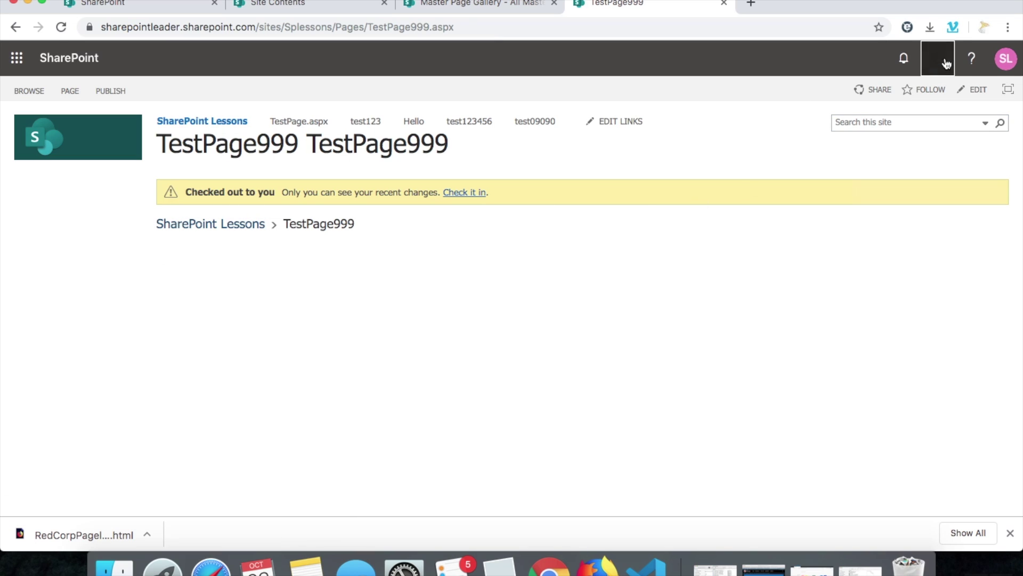
click(837, 193)
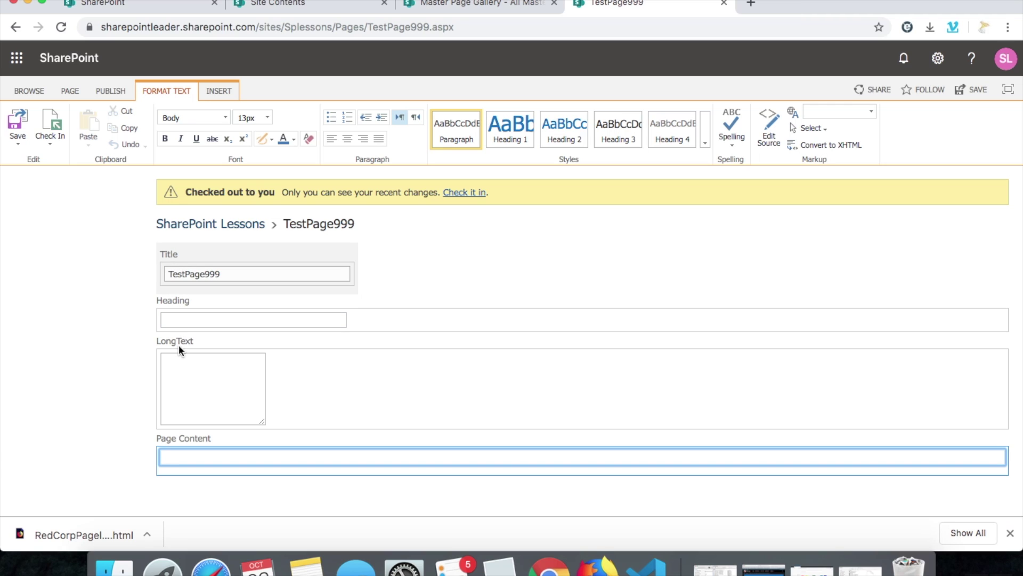
Enter Heading 'Top 50 countries' and LongText 'All countries in the world'
click(230, 319)
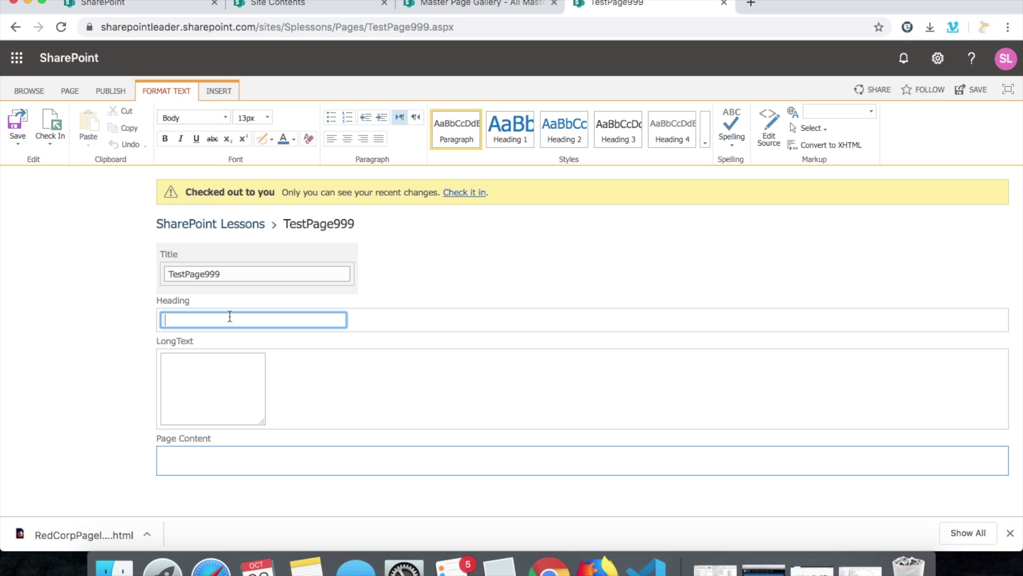
text(Top 50 cou)
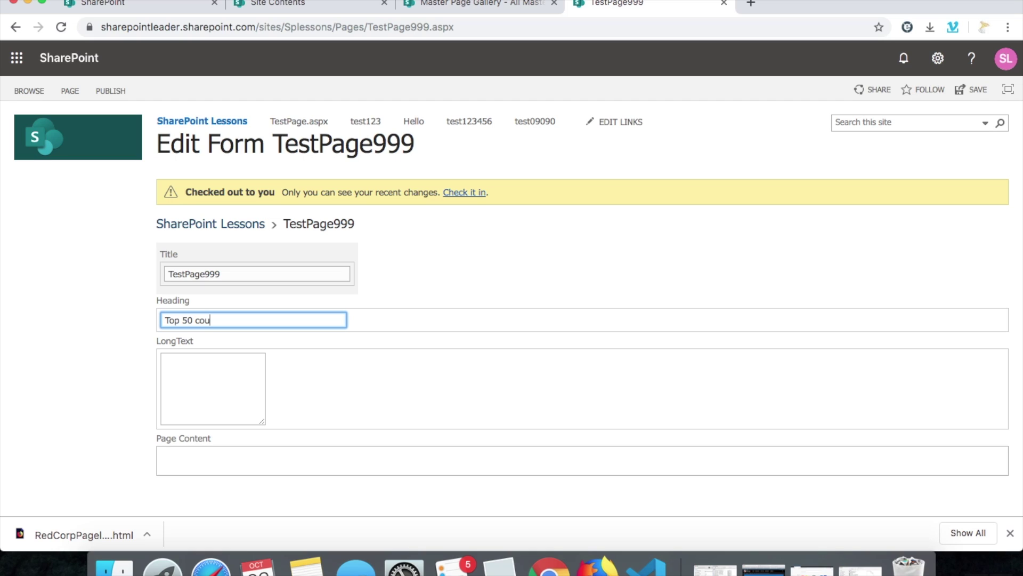
text(ntries)
key(shift+Left)
key(shift+Left)
key(shift+Left)
key(shift+Left)
key(shift+Left)
key(shift+Left)
key(shift+Left)
key(shift+Left)
key(shift+Left)
key(shift+Left)
key(shift+Left)
key(shift+Left)
key(shift+Left)
key(shift+Left)
key(shift+Left)
key(shift+Left)
key(super+c)
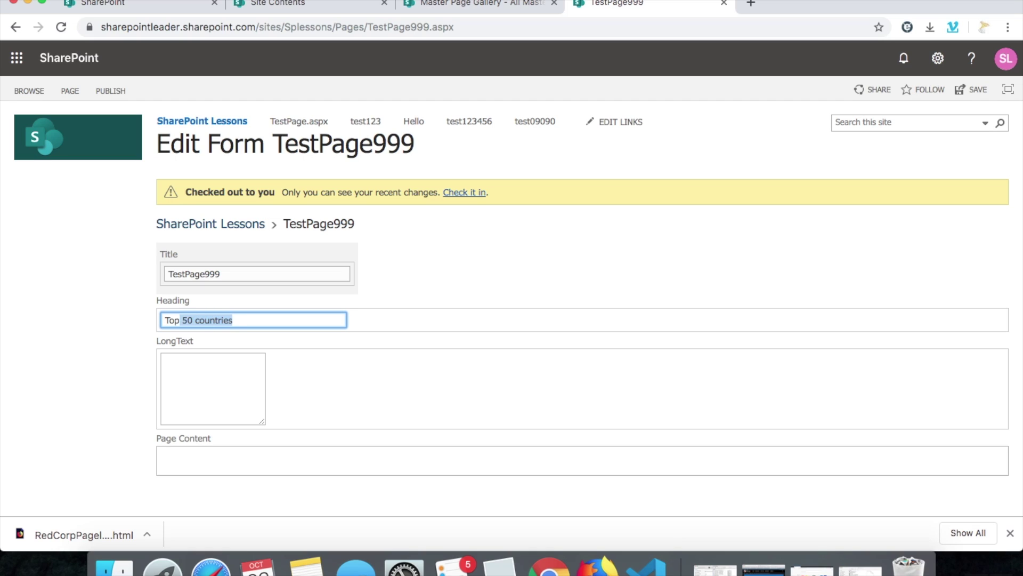
click(218, 378)
text(All )
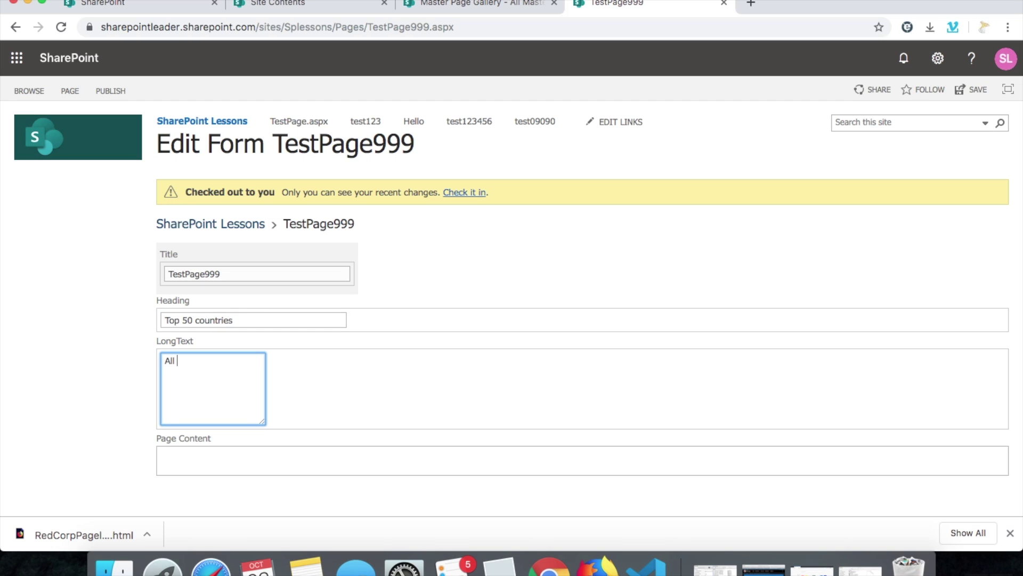
text(countries in the world)
Paste copies of 'Top 50 countries' into Page Content and save the page
click(221, 459)
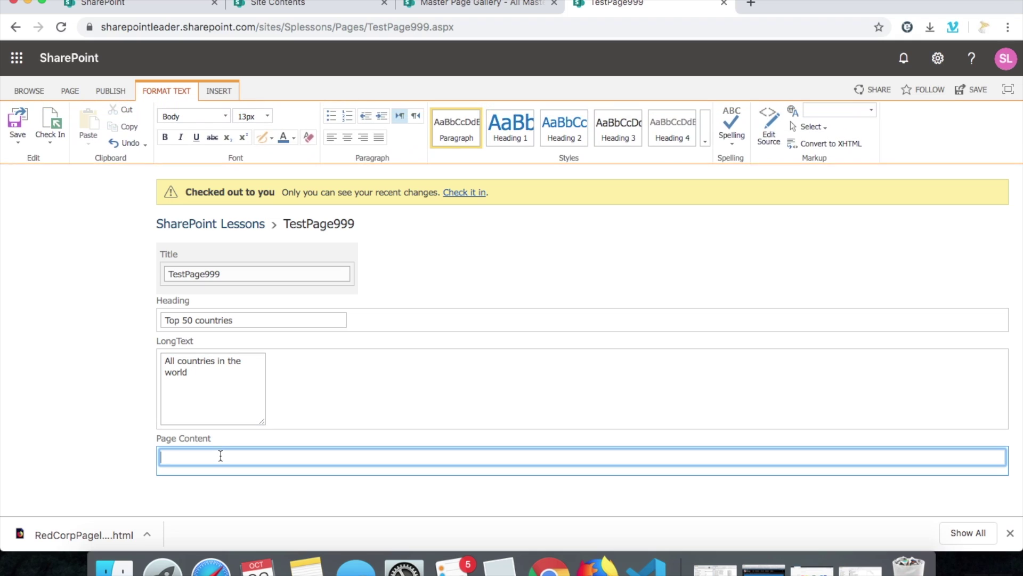
key(super+v)
key(super+v)
key(super+v)
key(super+v)
text(v)
key(super+v)
key(super+v)
key(super+v)
key(super+v)
key(super+v)
key(super+v)
key(super+v)
key(super+v)
key(super+v)
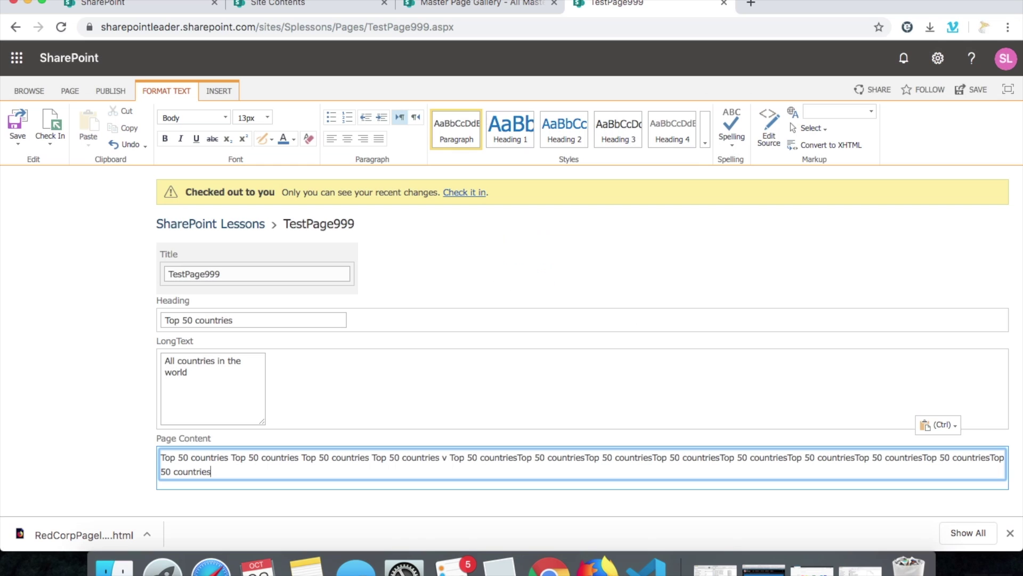
key(super+v)
key(super+v)
key(super+v)
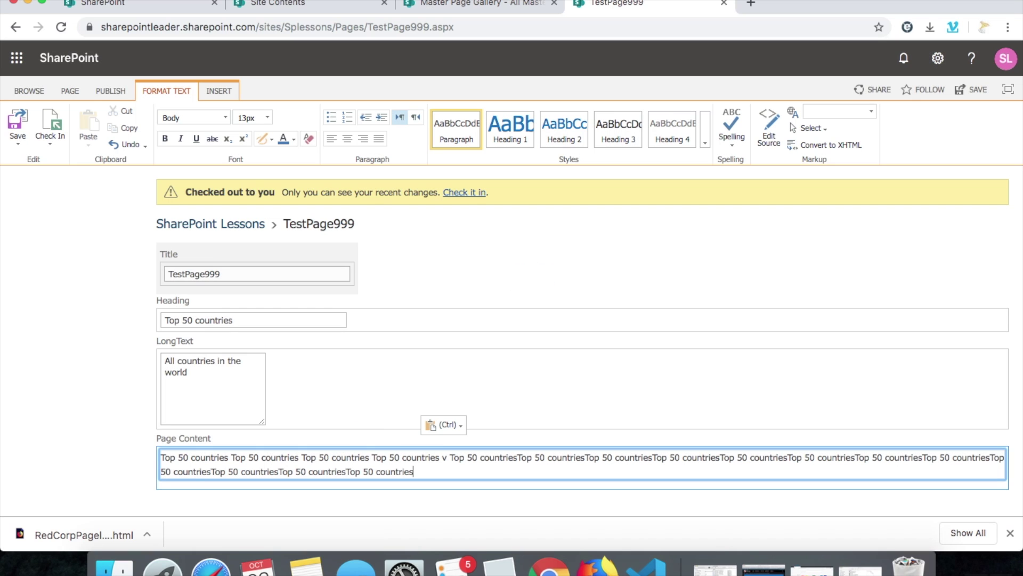
click(16, 130)
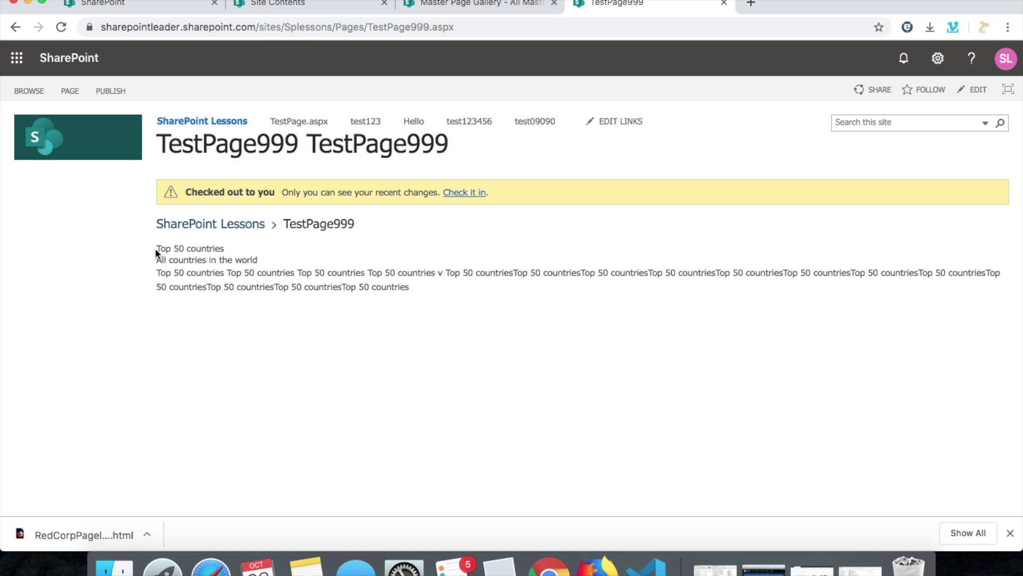
drag(158, 248, 224, 248)
right_click(218, 251)
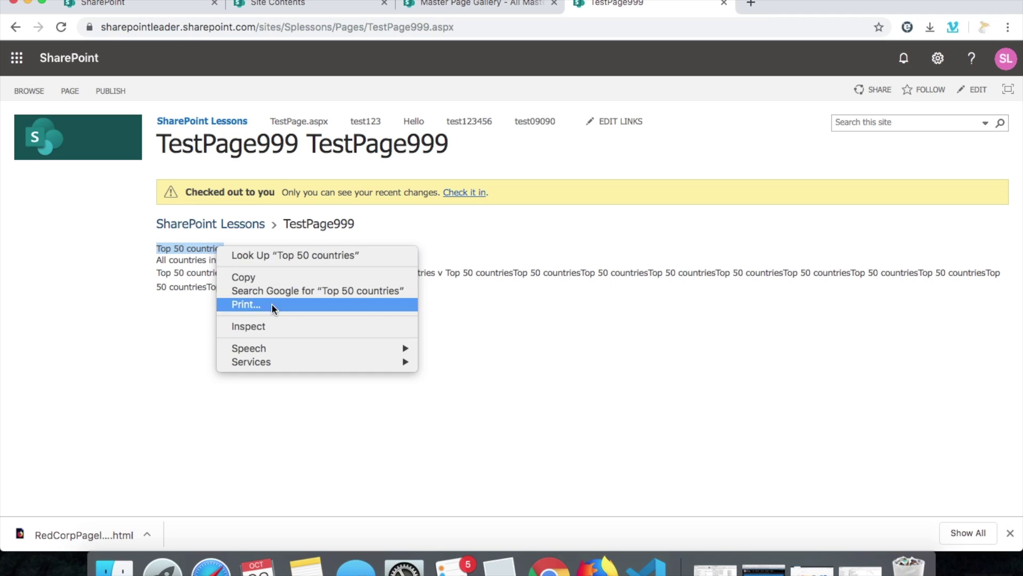
click(291, 325)
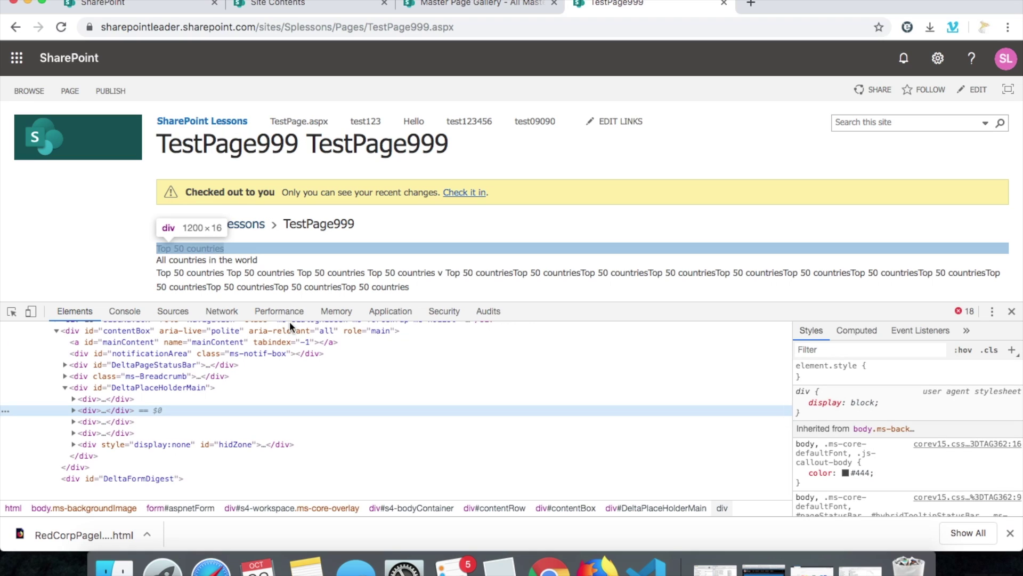
click(74, 409)
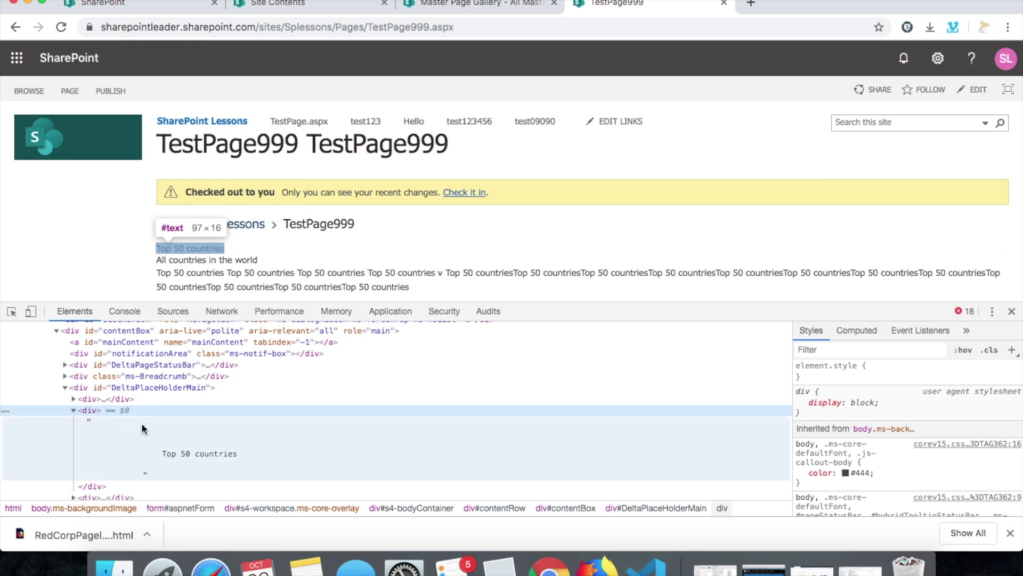
click(73, 409)
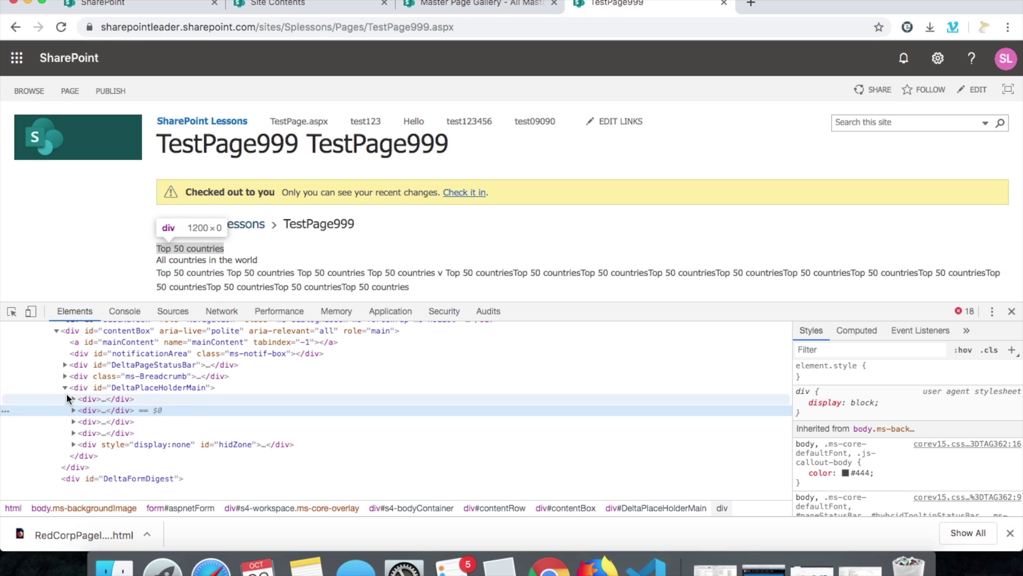
click(1012, 310)
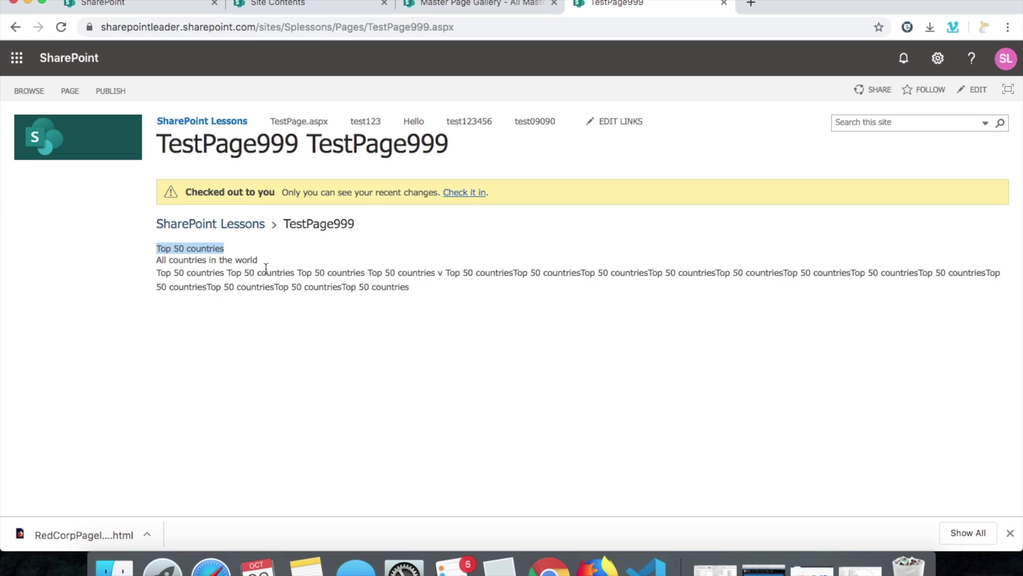
click(653, 572)
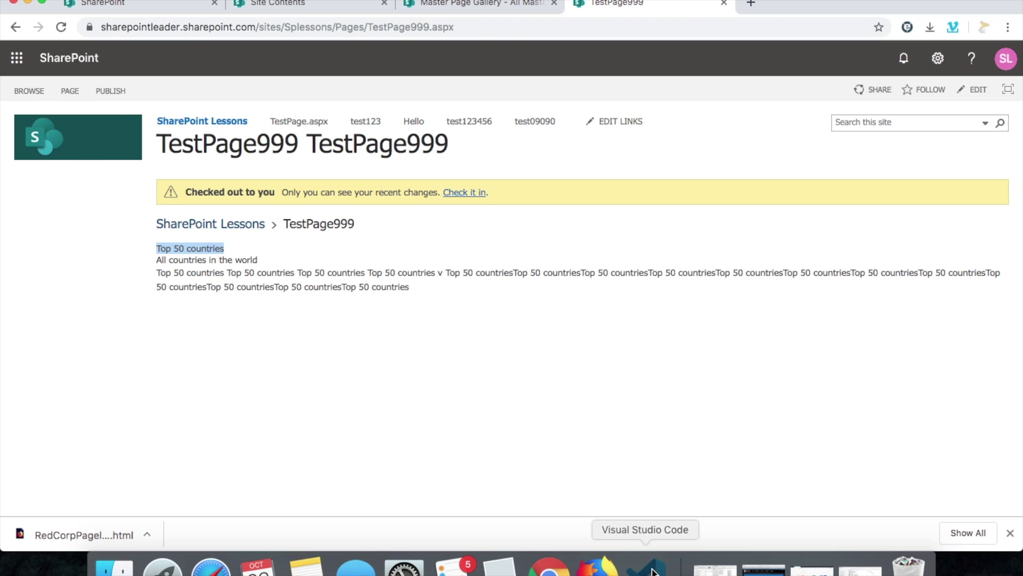
click(224, 176)
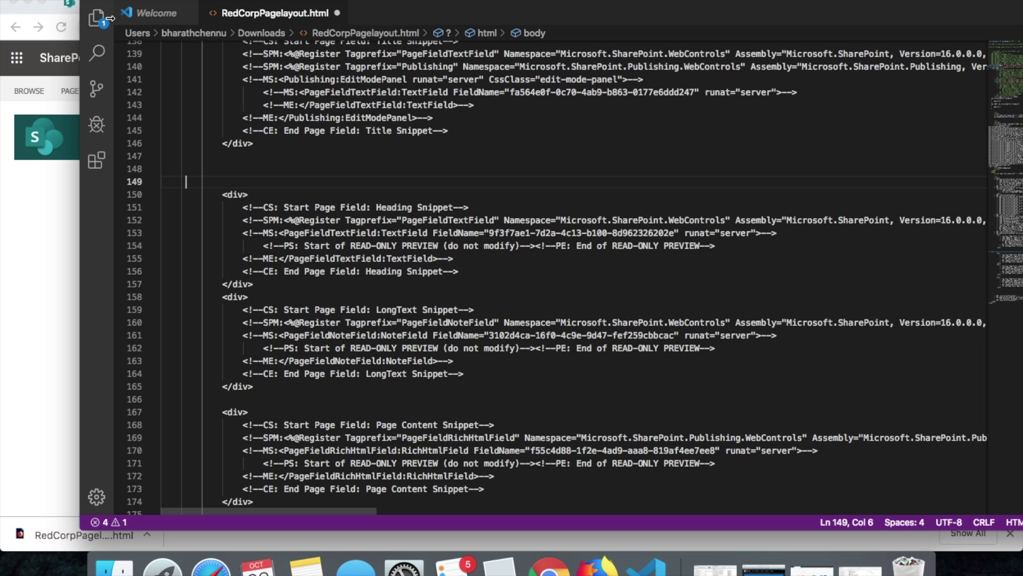
key(super+m)
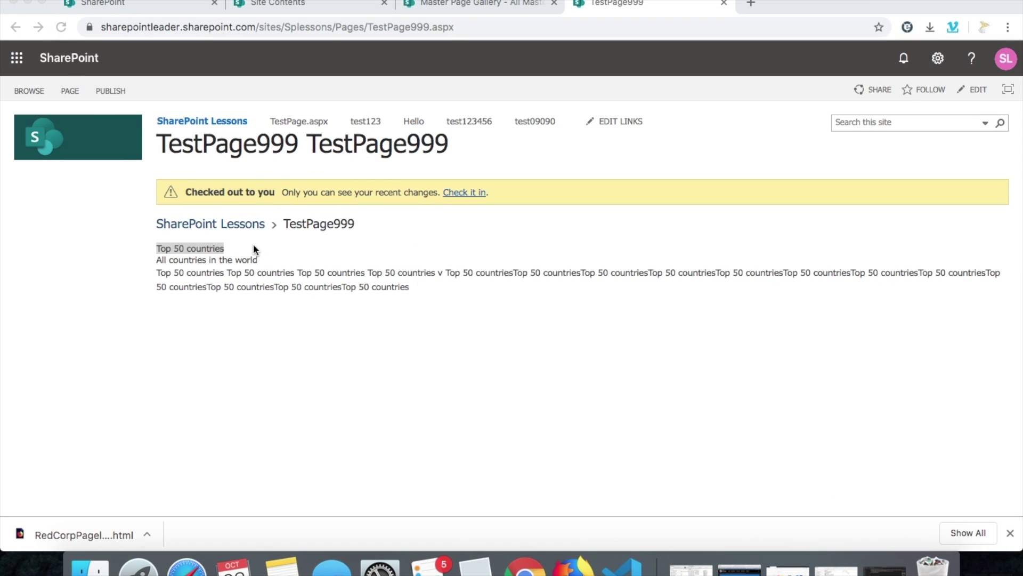
click(301, 247)
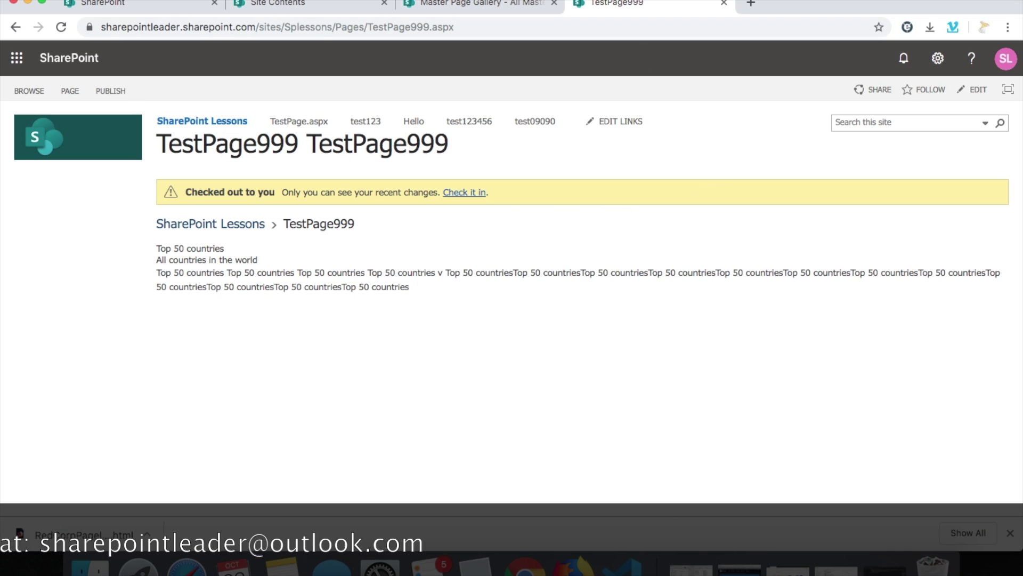
click(719, 0)
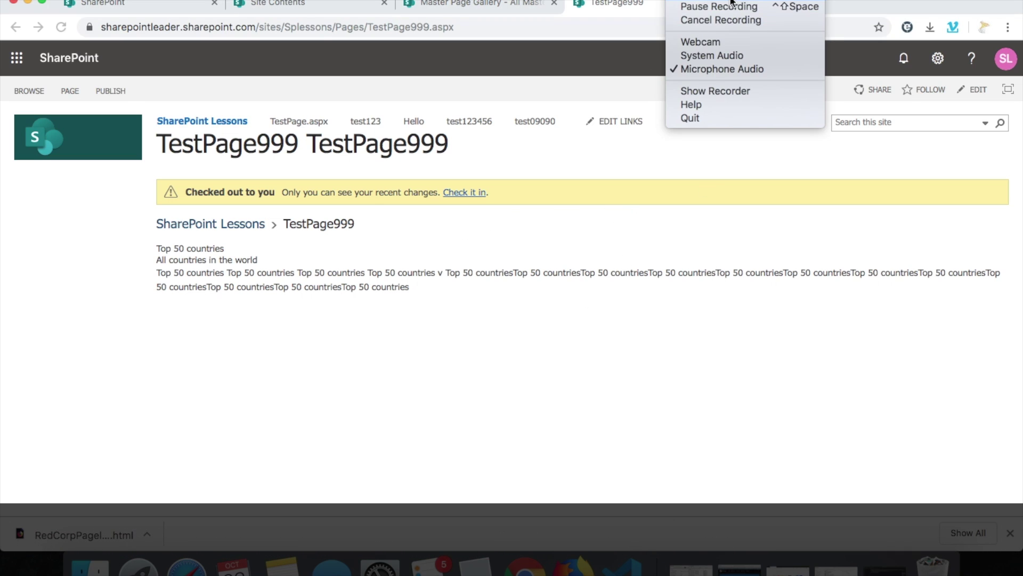